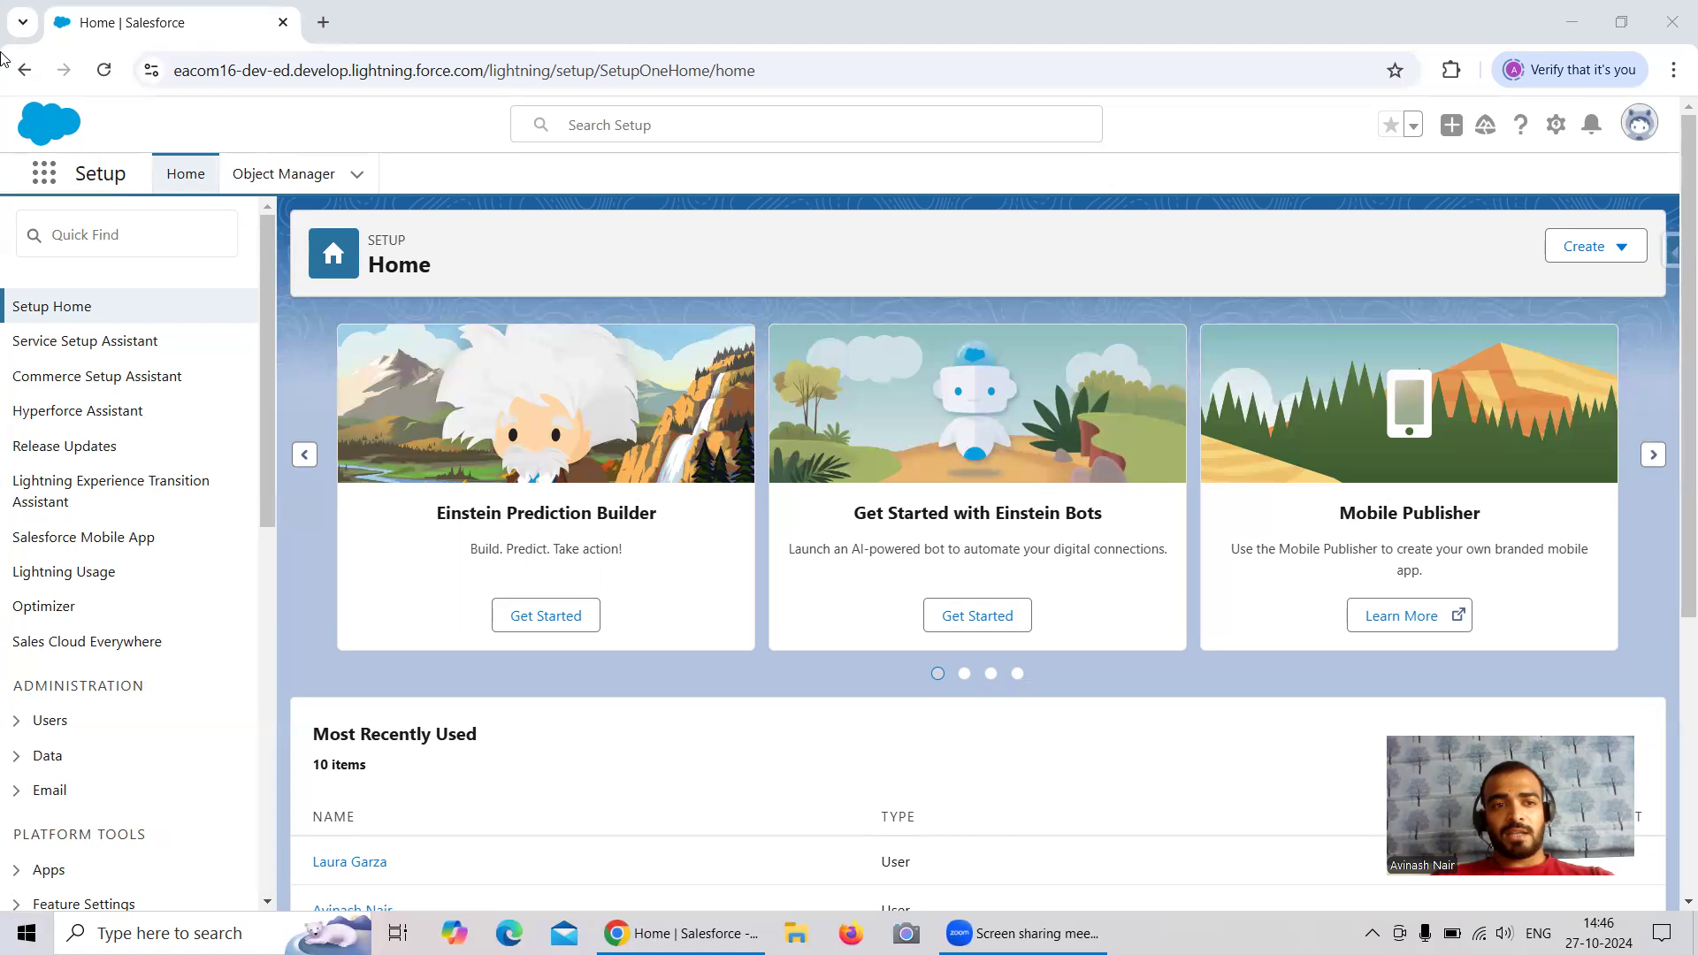
# Open Analytics Studio's data manager, go to Manage Dataflows, and show the Connect page of input connections
pyautogui.click(44, 177)
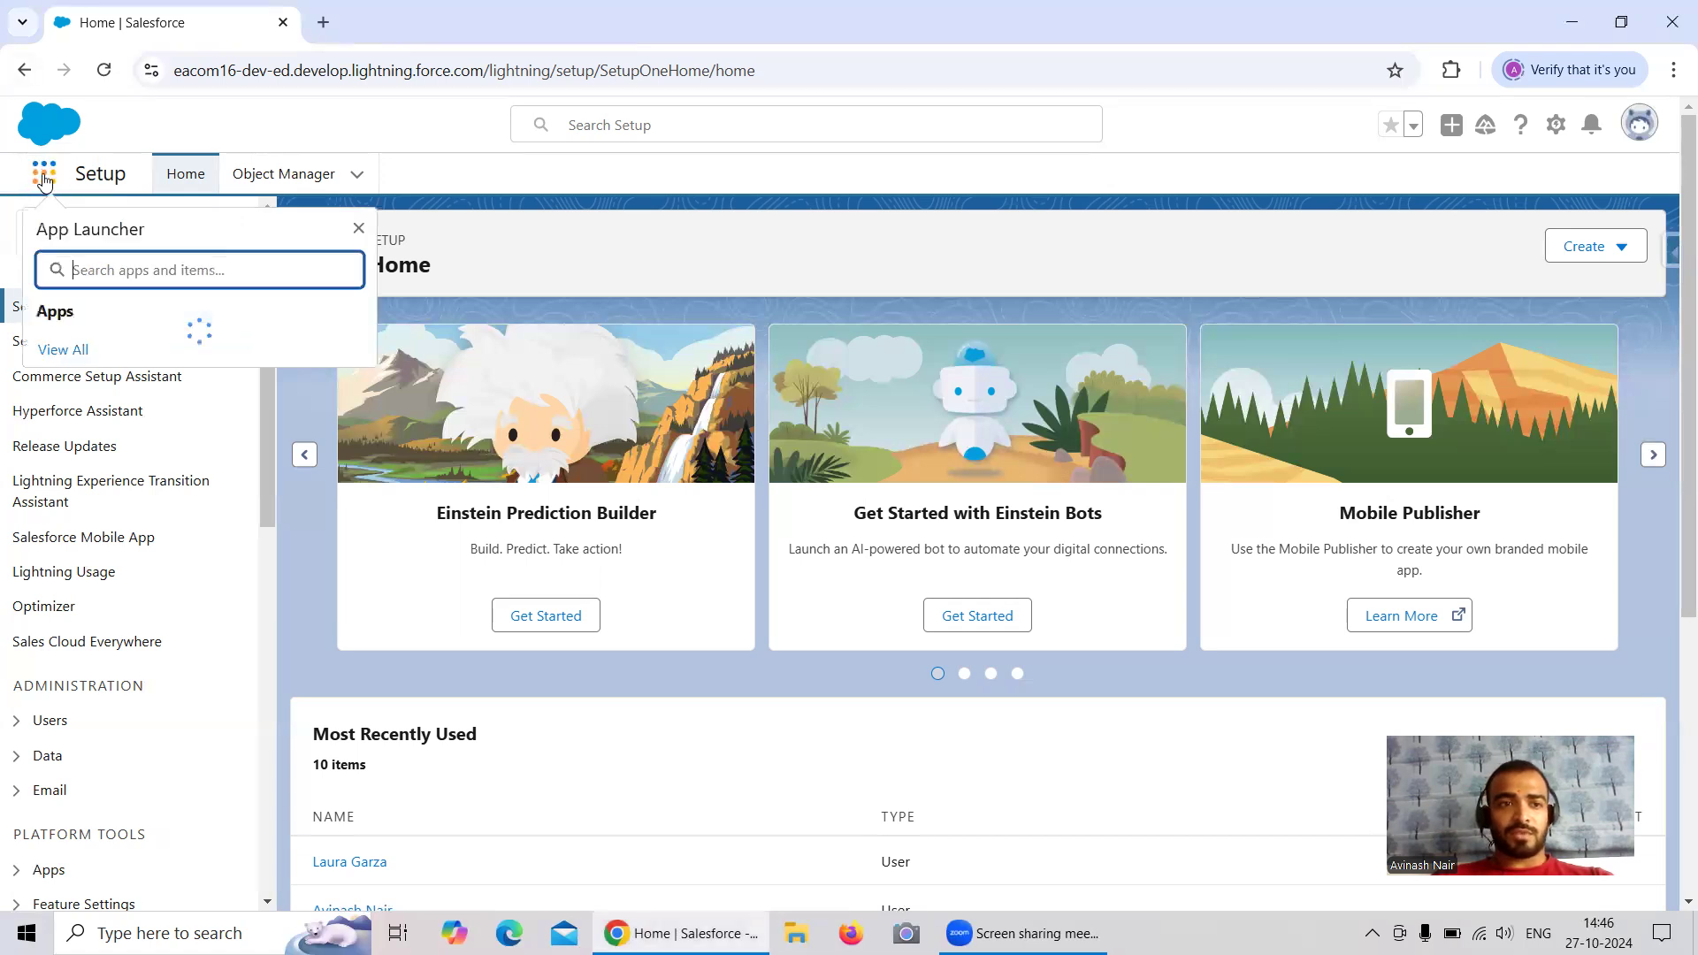
pyautogui.click(345, 347)
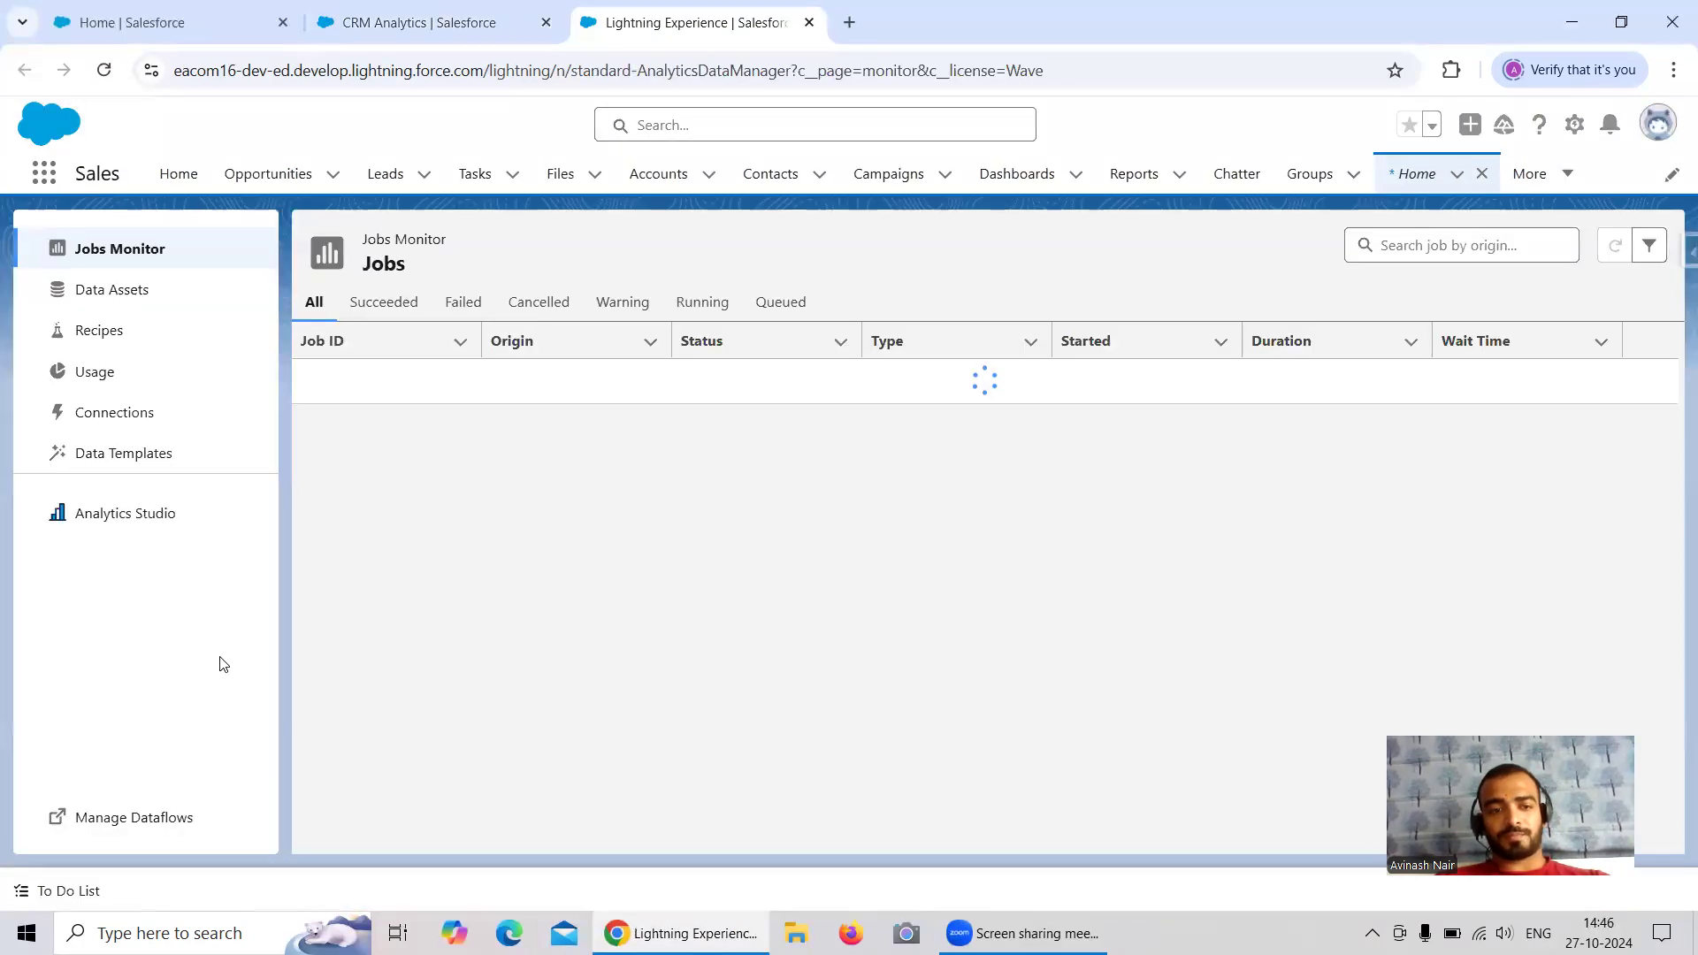
pyautogui.click(115, 819)
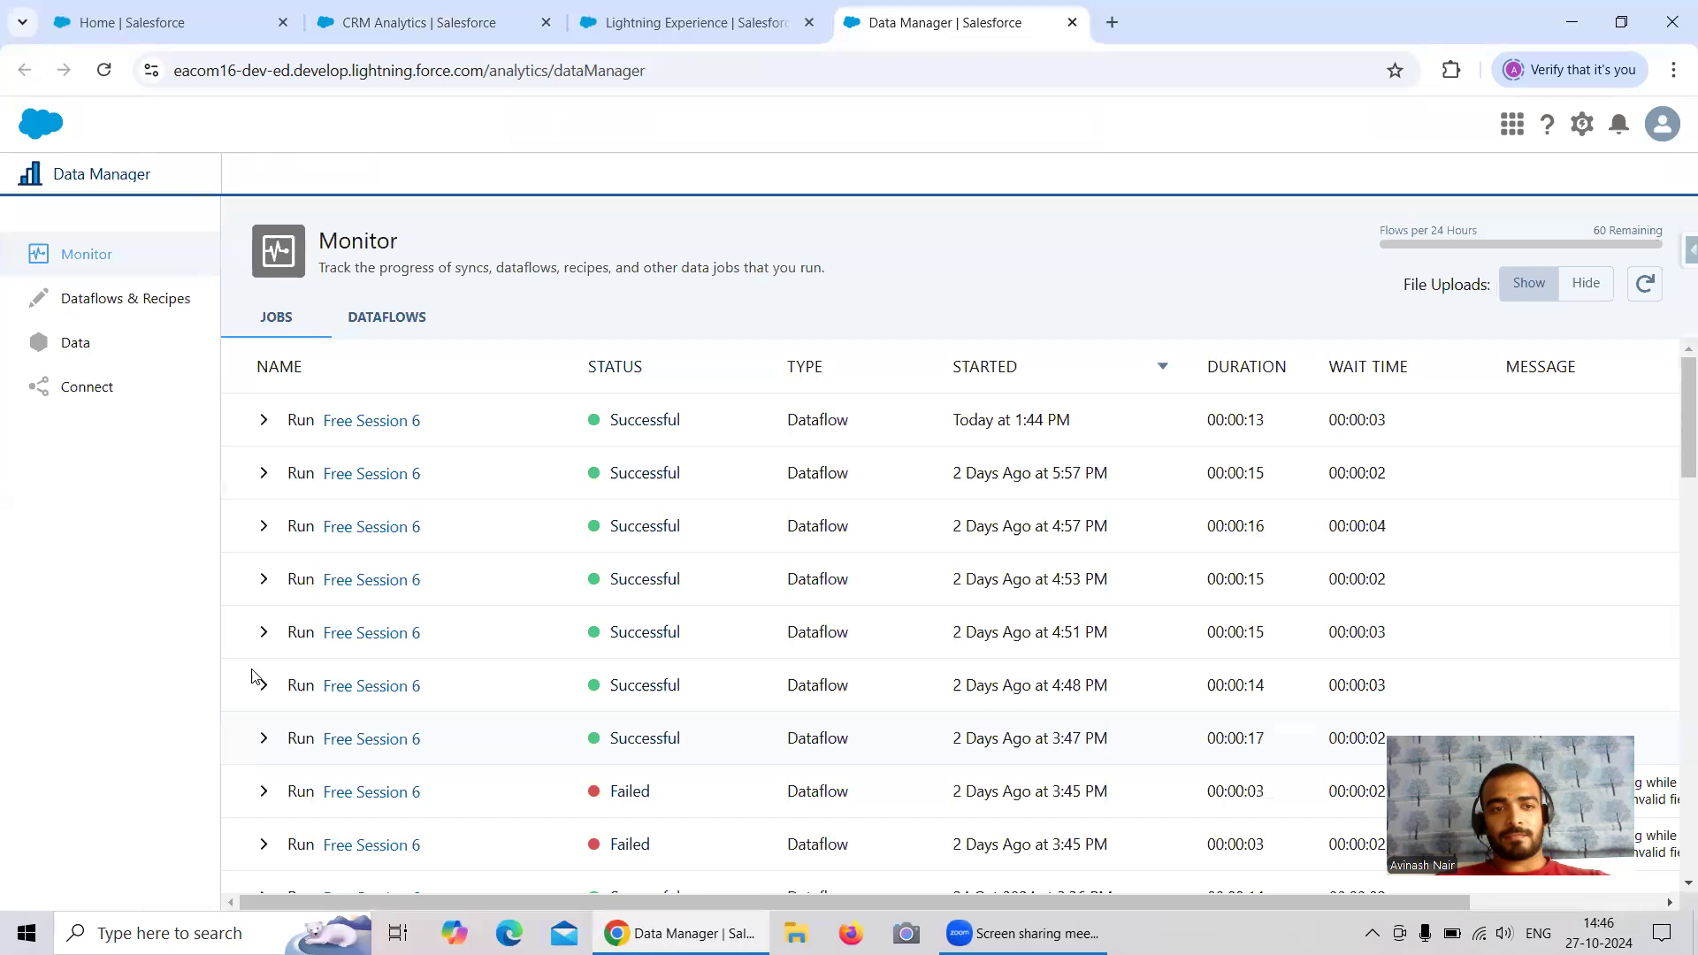
pyautogui.click(123, 379)
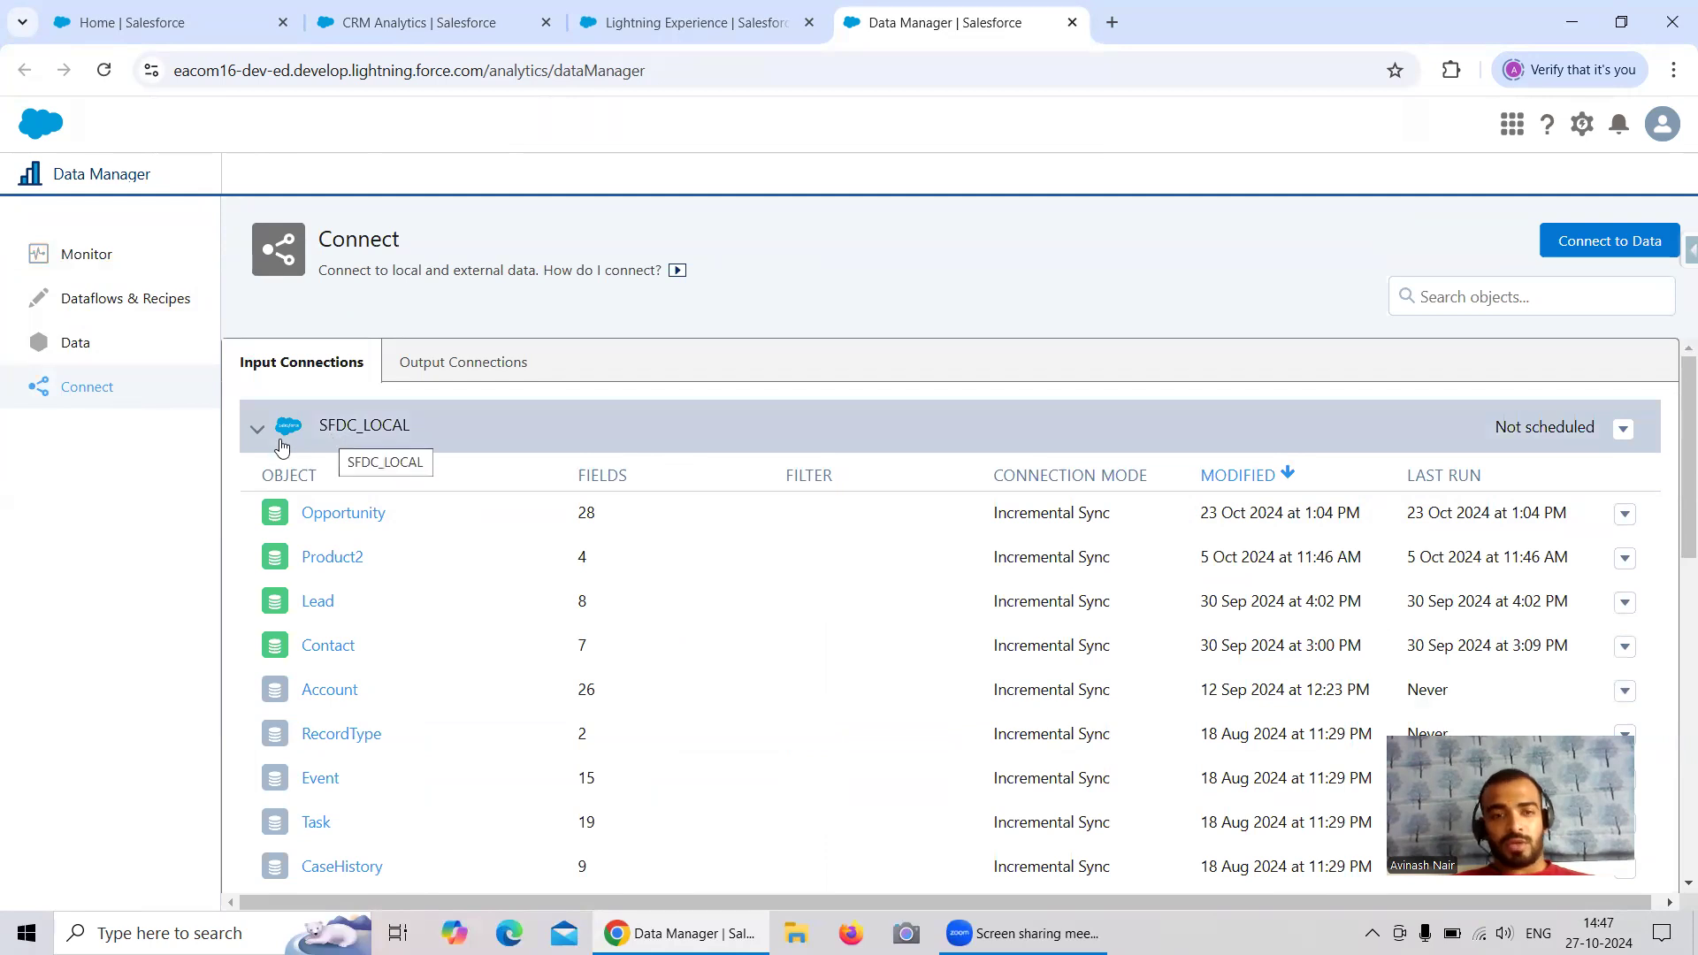
# Review the objects under the GenC Org and Salesforce External connections, collapsing and re-expanding SFDC_LOCAL
pyautogui.click(256, 429)
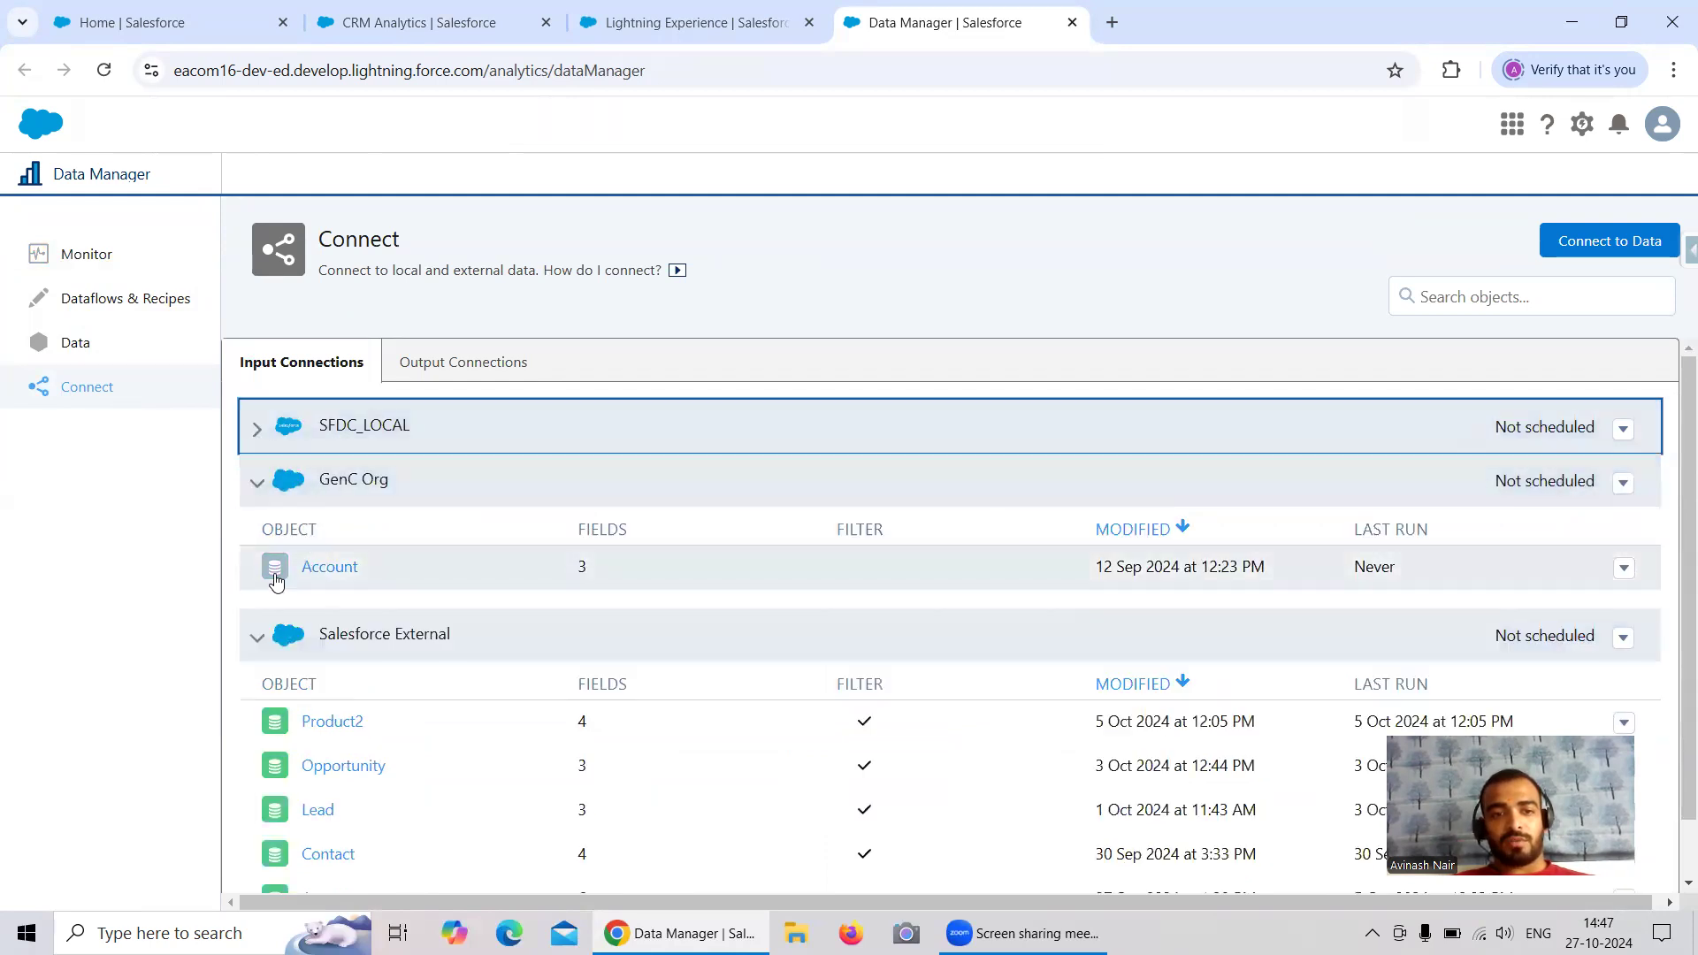
pyautogui.scroll(-1, 389, 577)
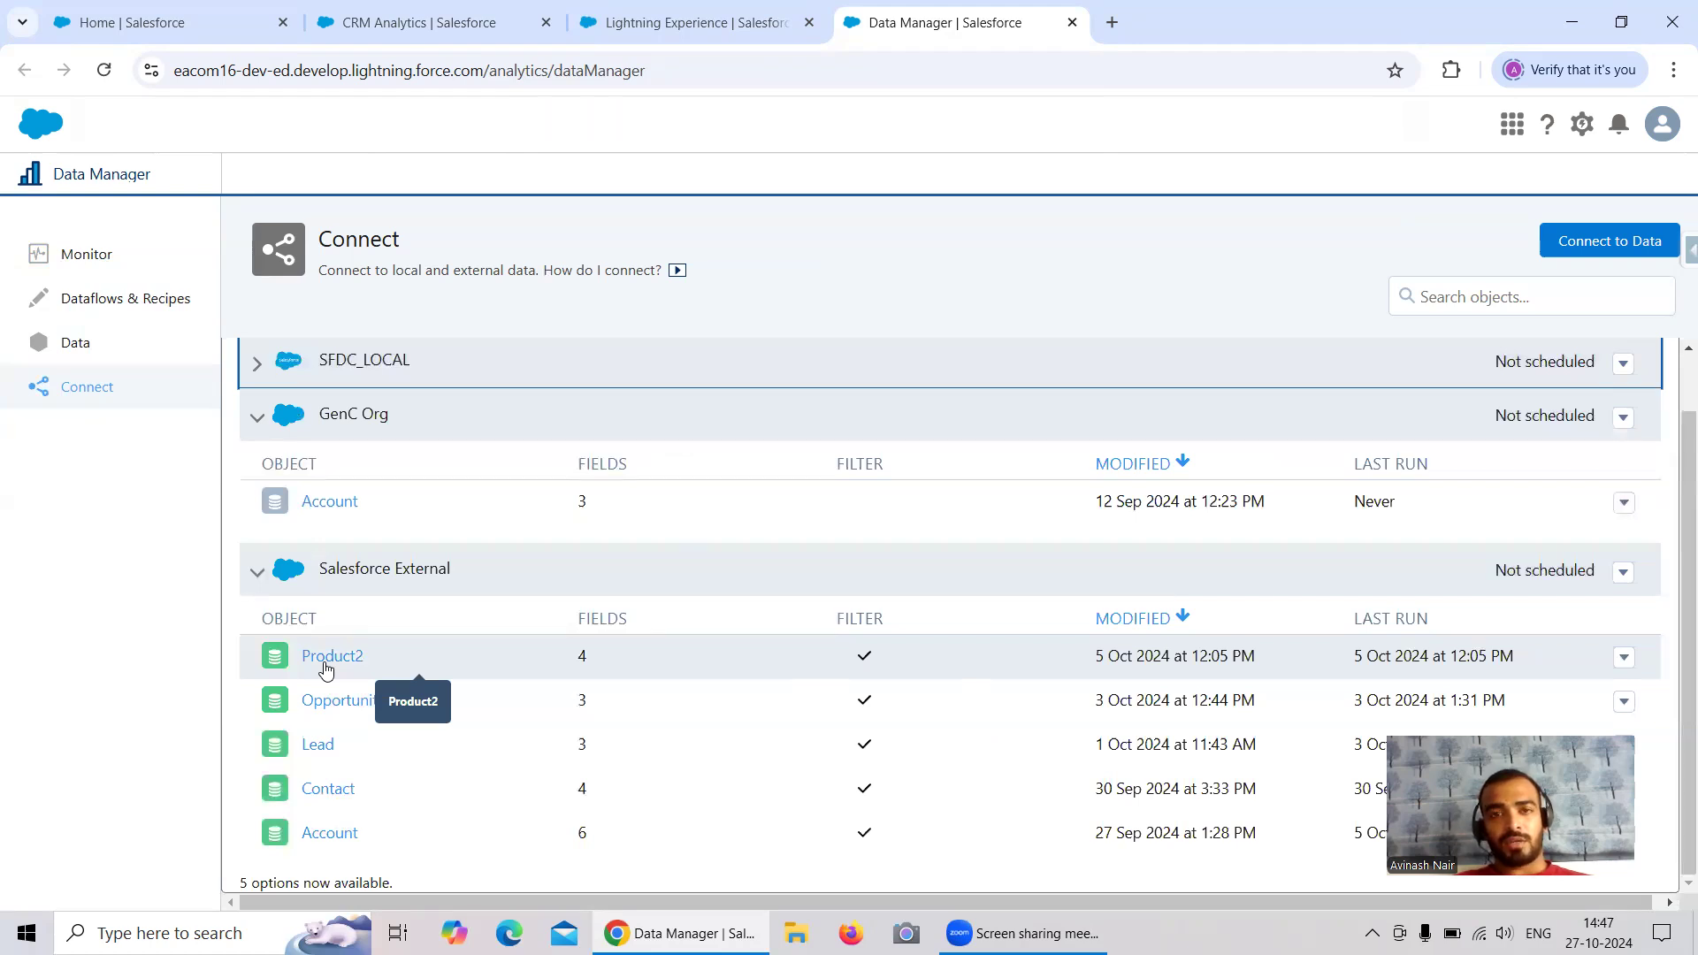
pyautogui.click(257, 362)
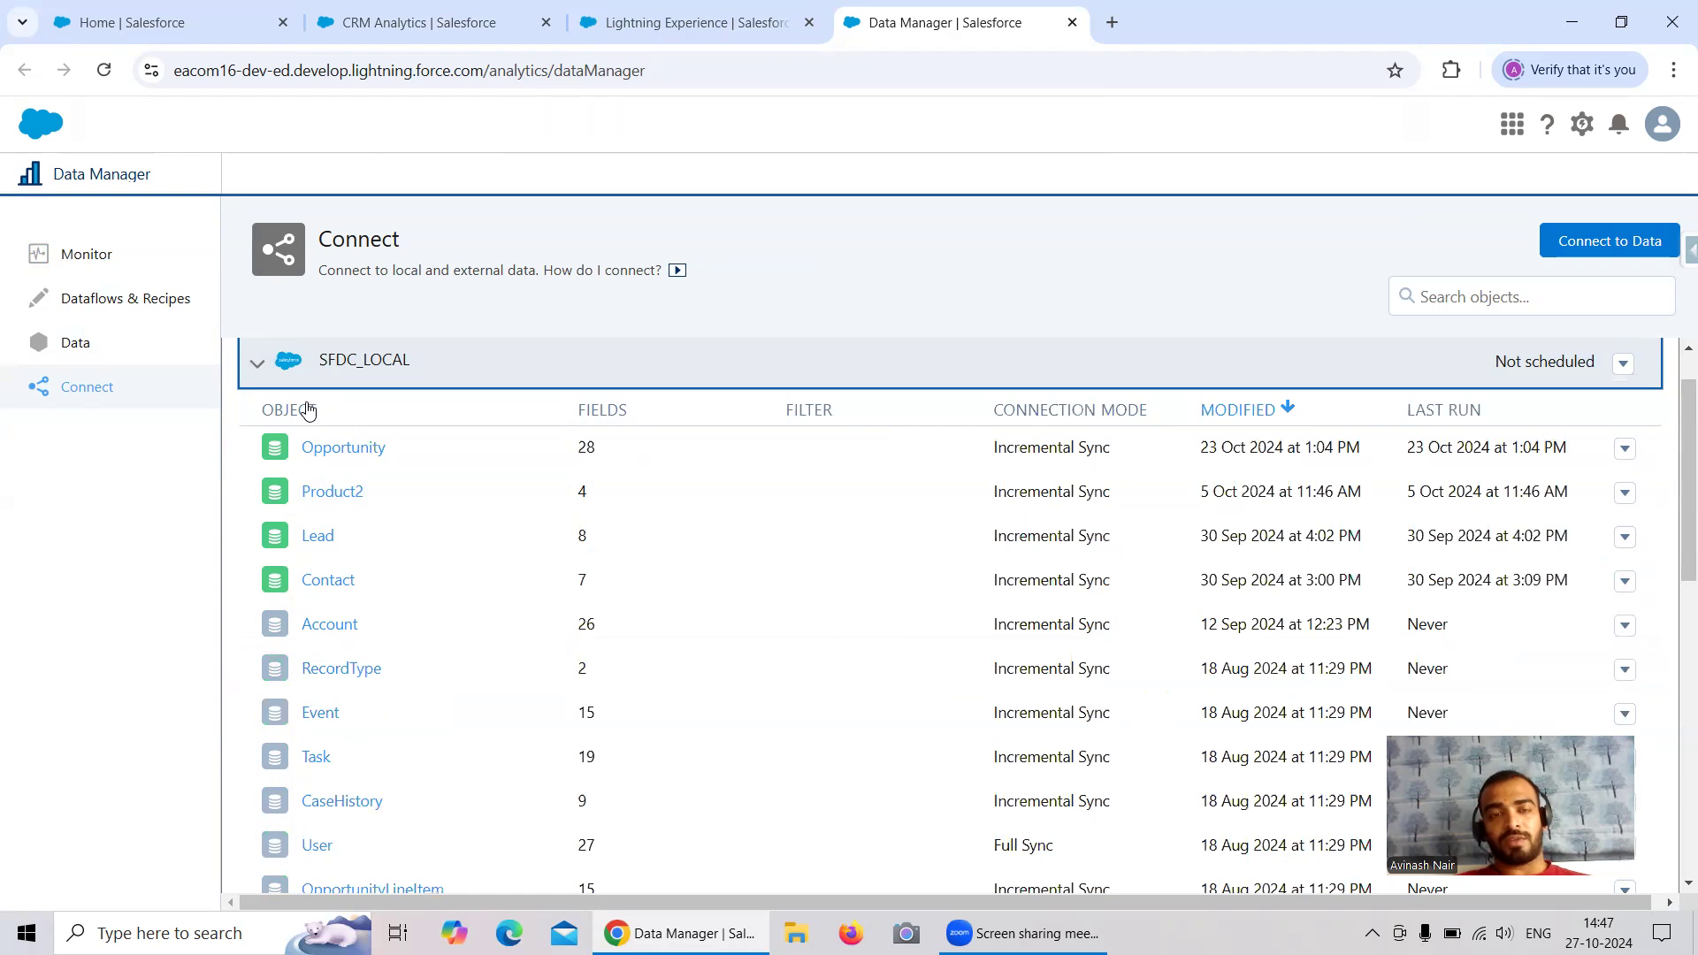
# Return to Salesforce Setup, dismiss the App Launcher, and open the Object Manager
pyautogui.click(133, 25)
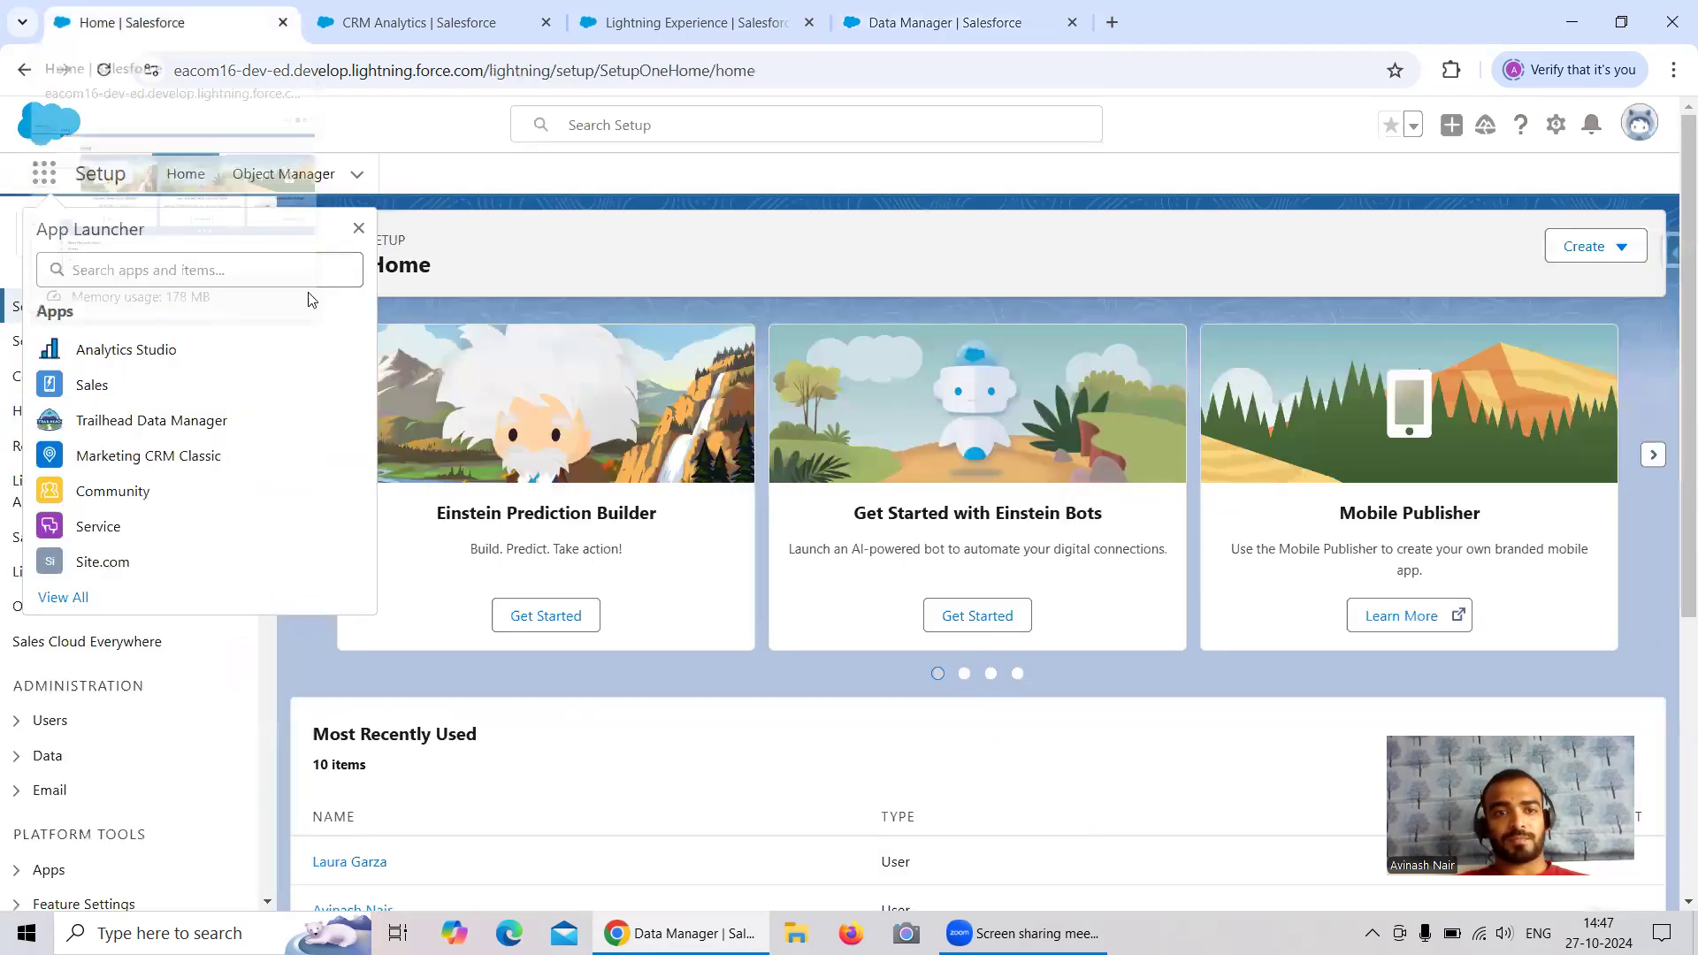
pyautogui.click(474, 182)
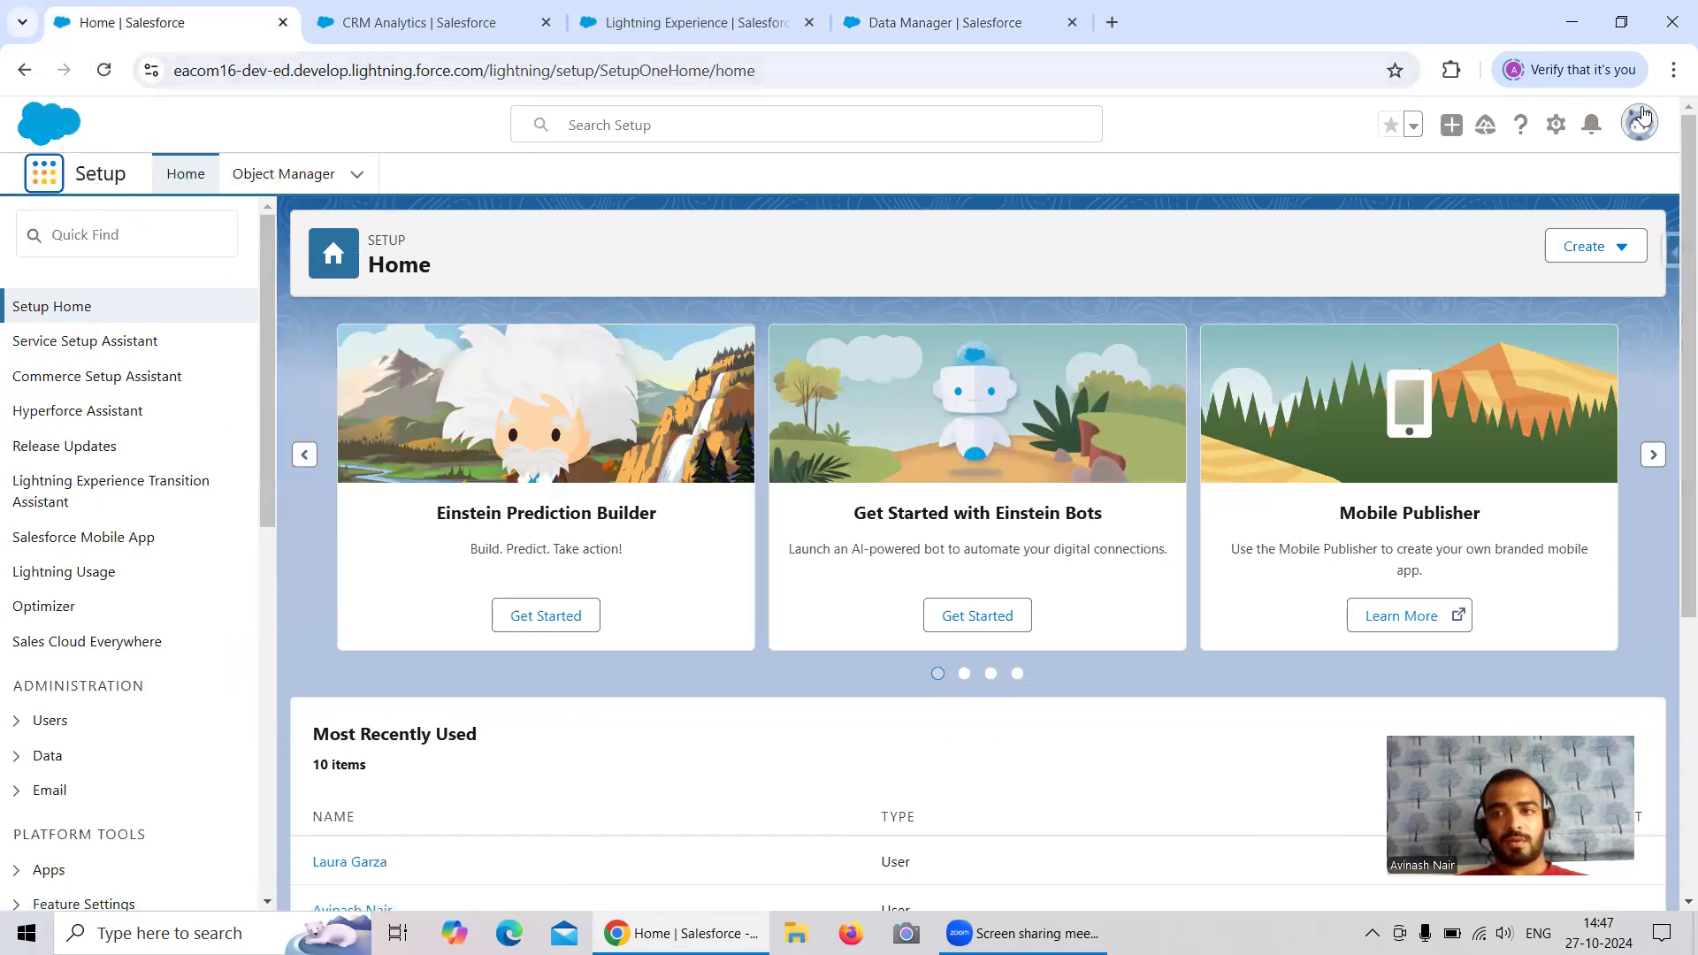
pyautogui.click(283, 174)
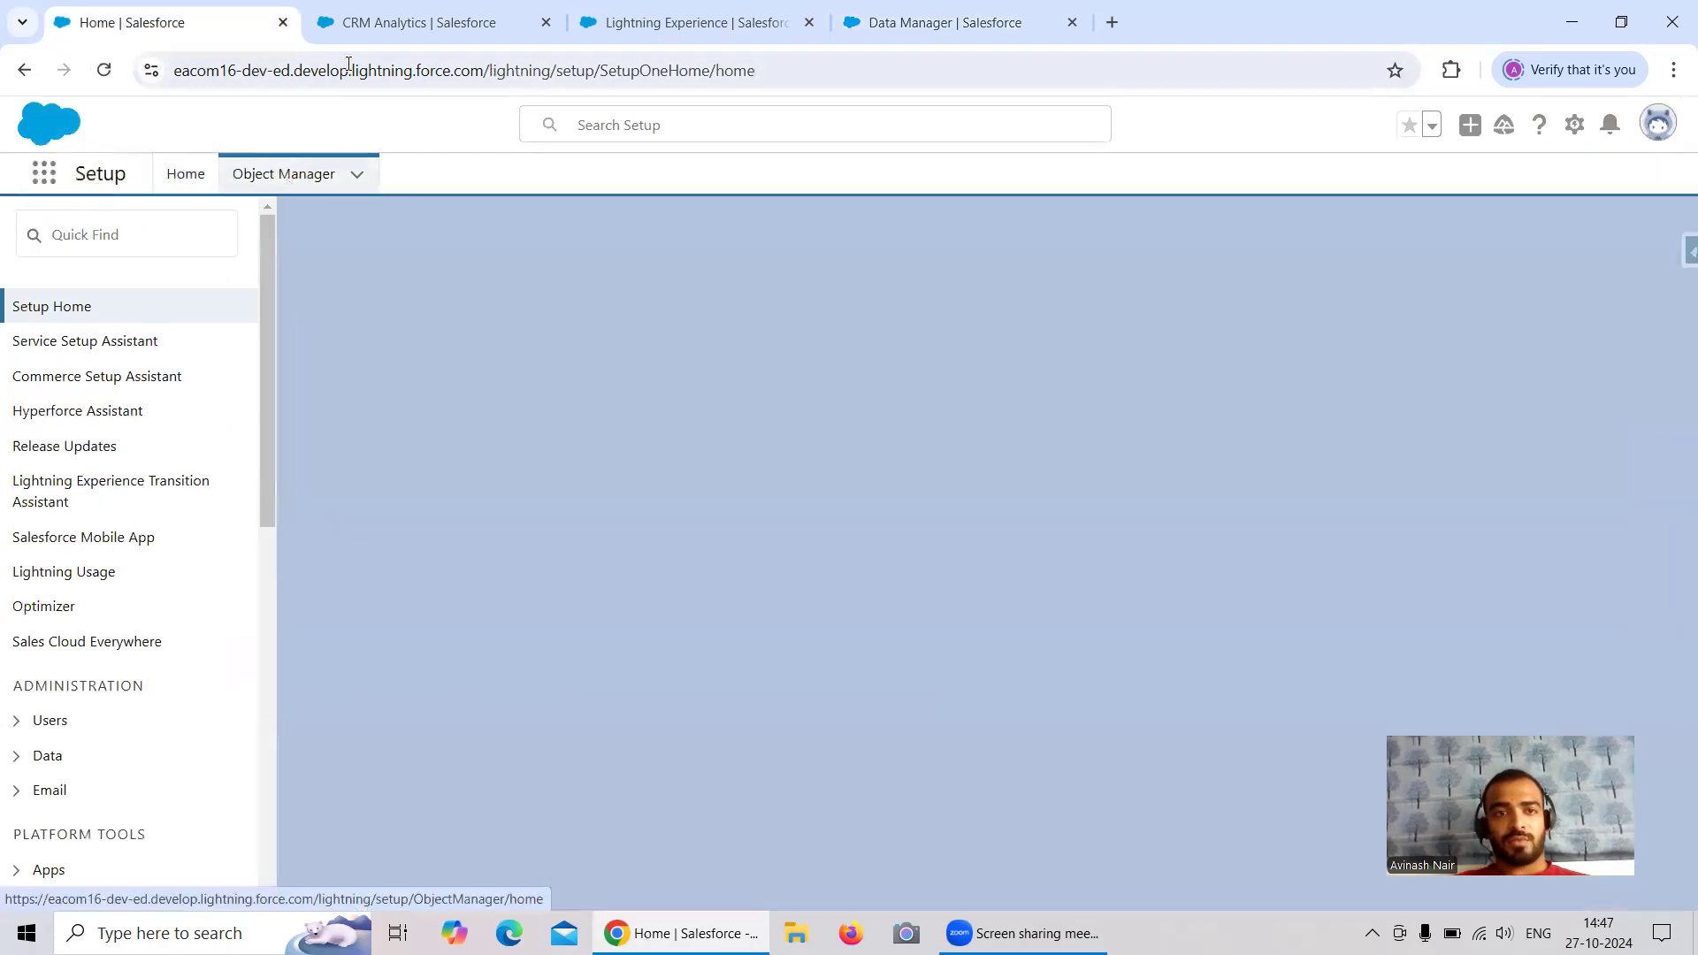
# Run a full sync of the Account object in the SFDC_LOCAL connection from Data Manager
pyautogui.click(347, 28)
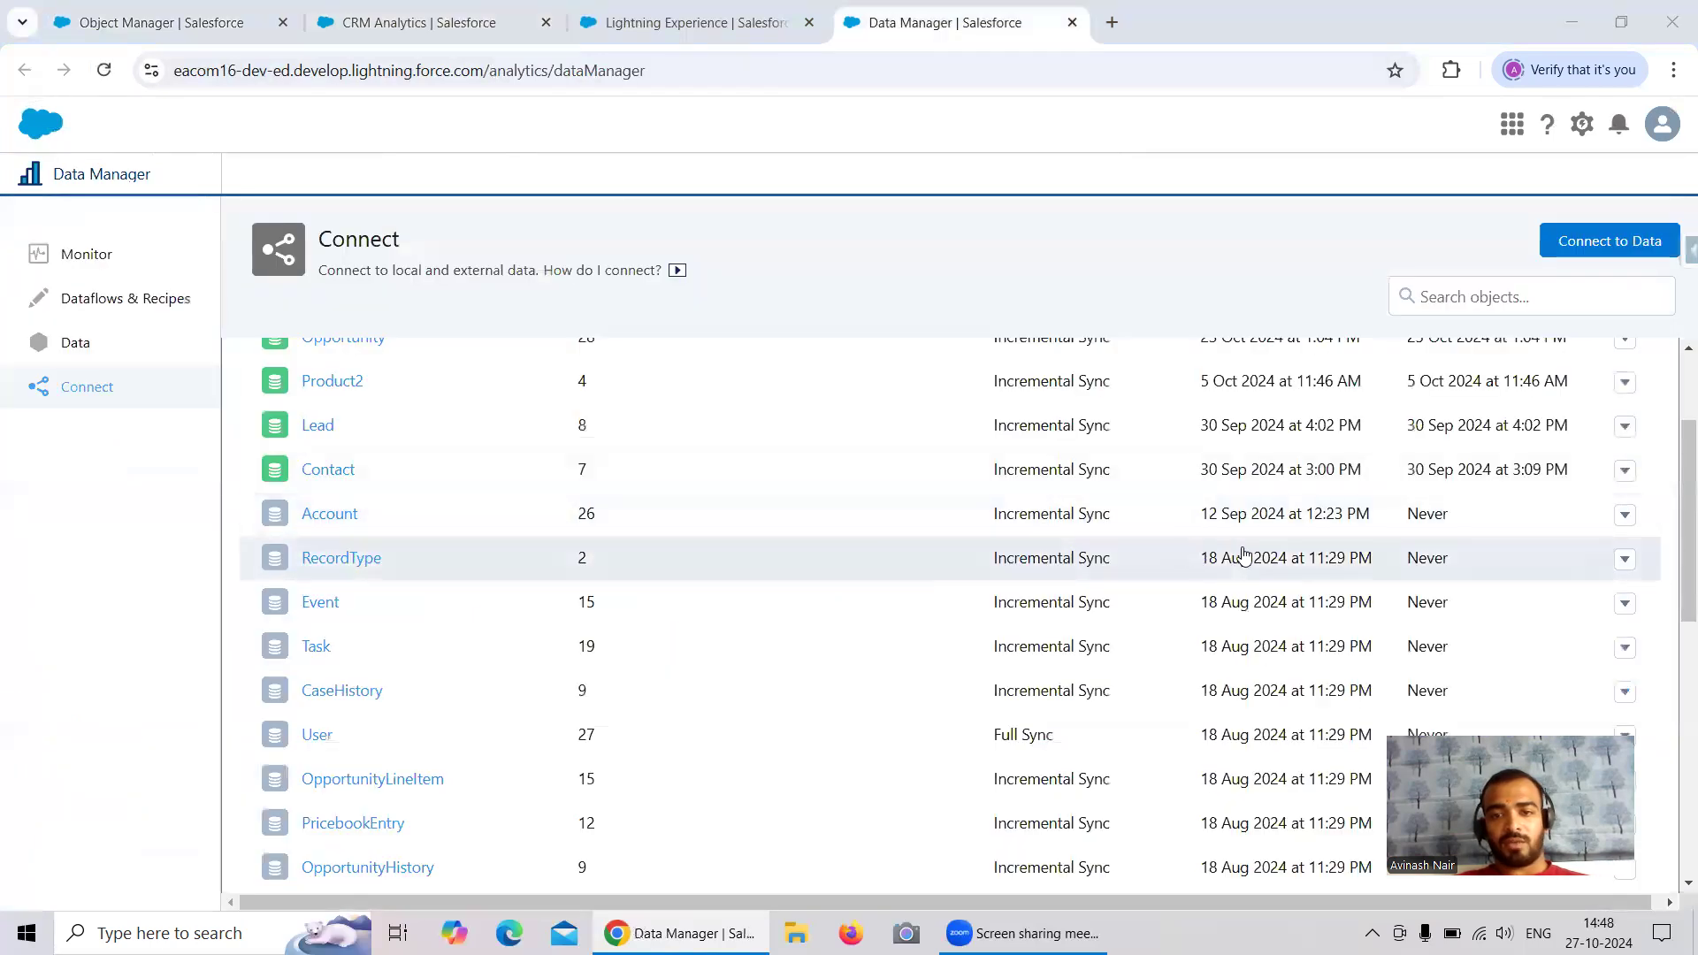
pyautogui.click(1625, 515)
pyautogui.click(1345, 554)
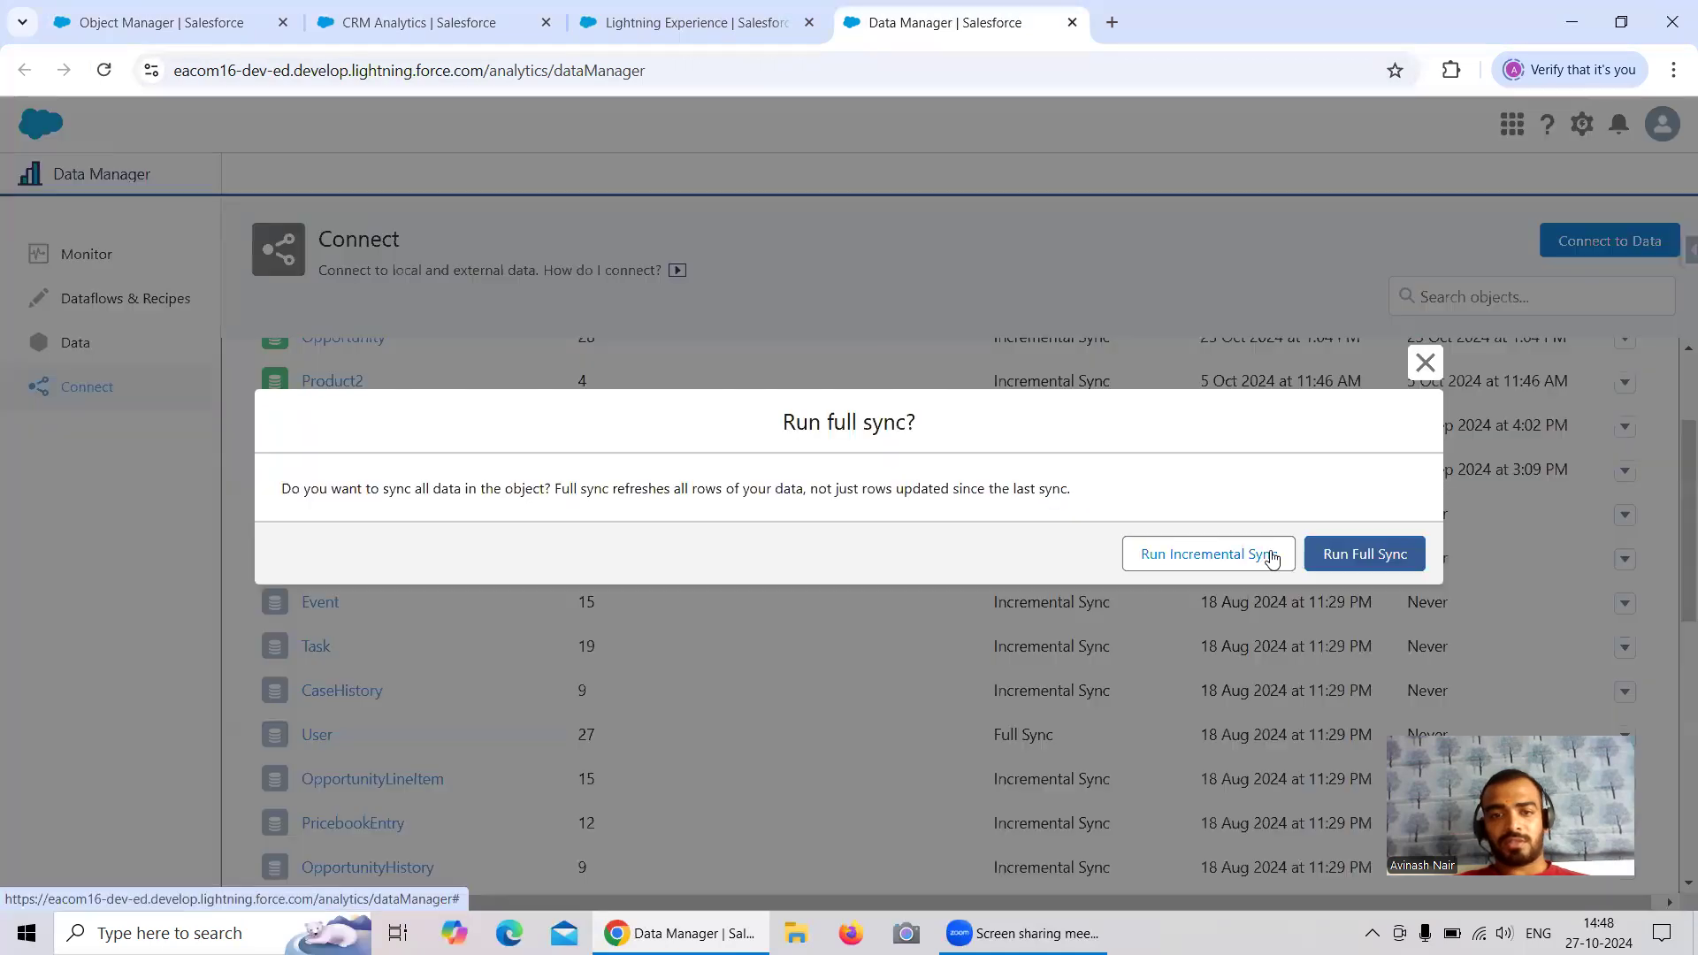
pyautogui.click(1385, 538)
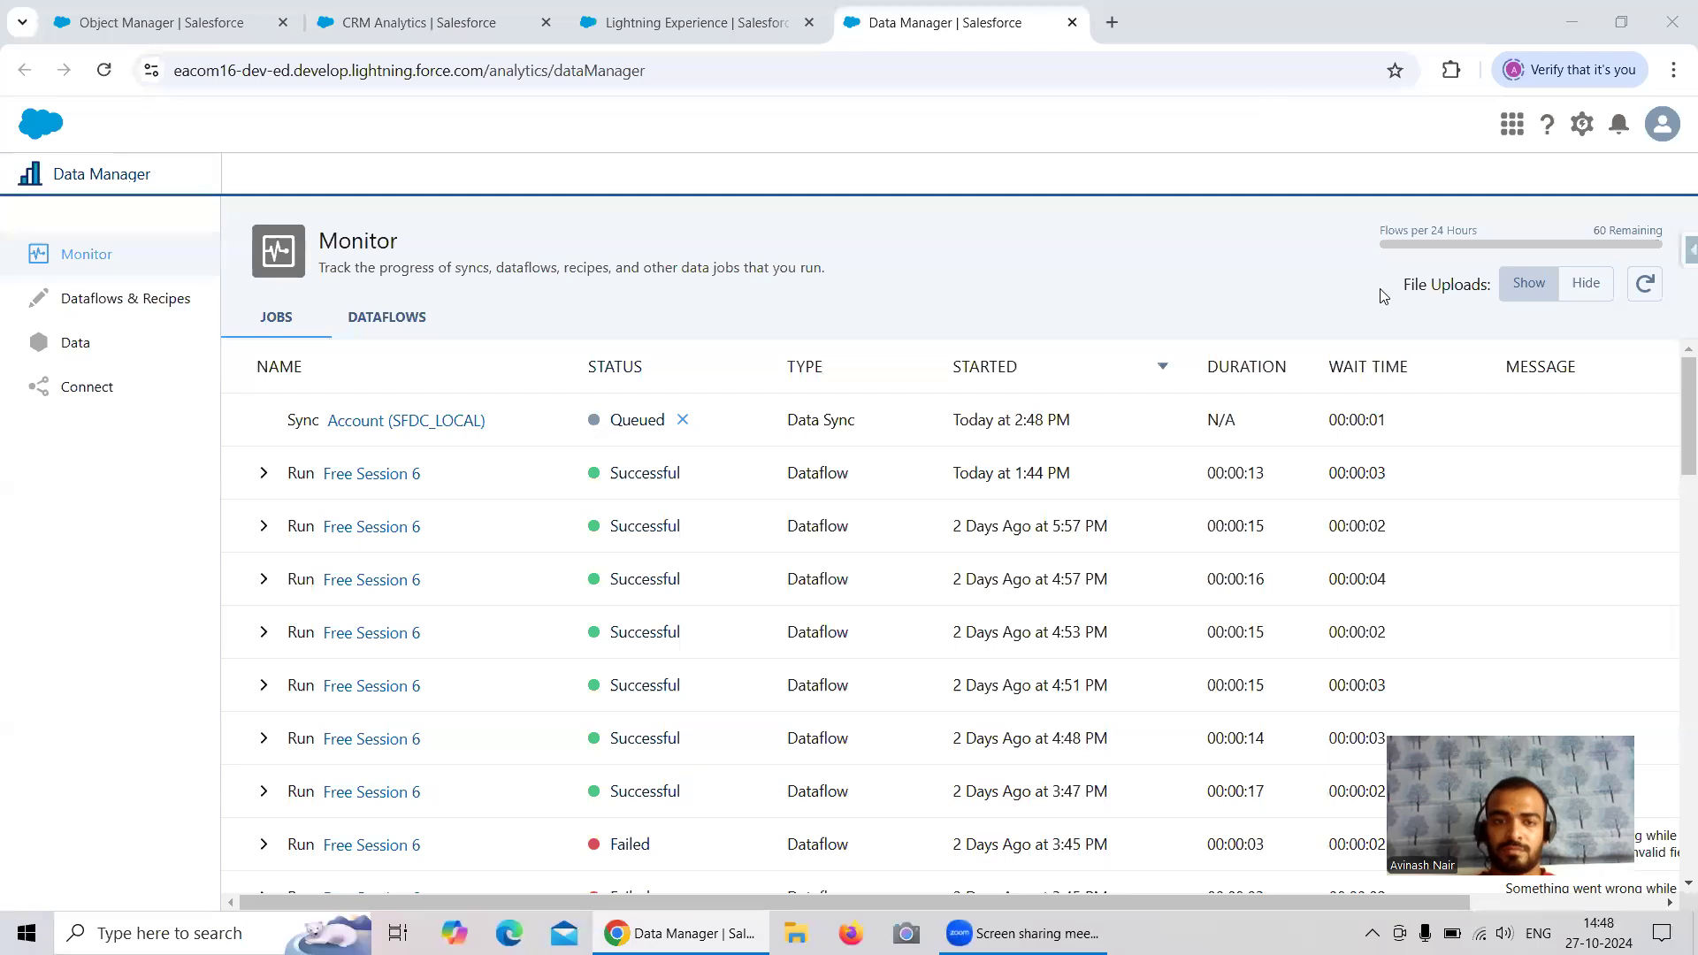
# Refresh the jobs monitor until the Account sync ends and expand that job's details
pyautogui.click(1647, 290)
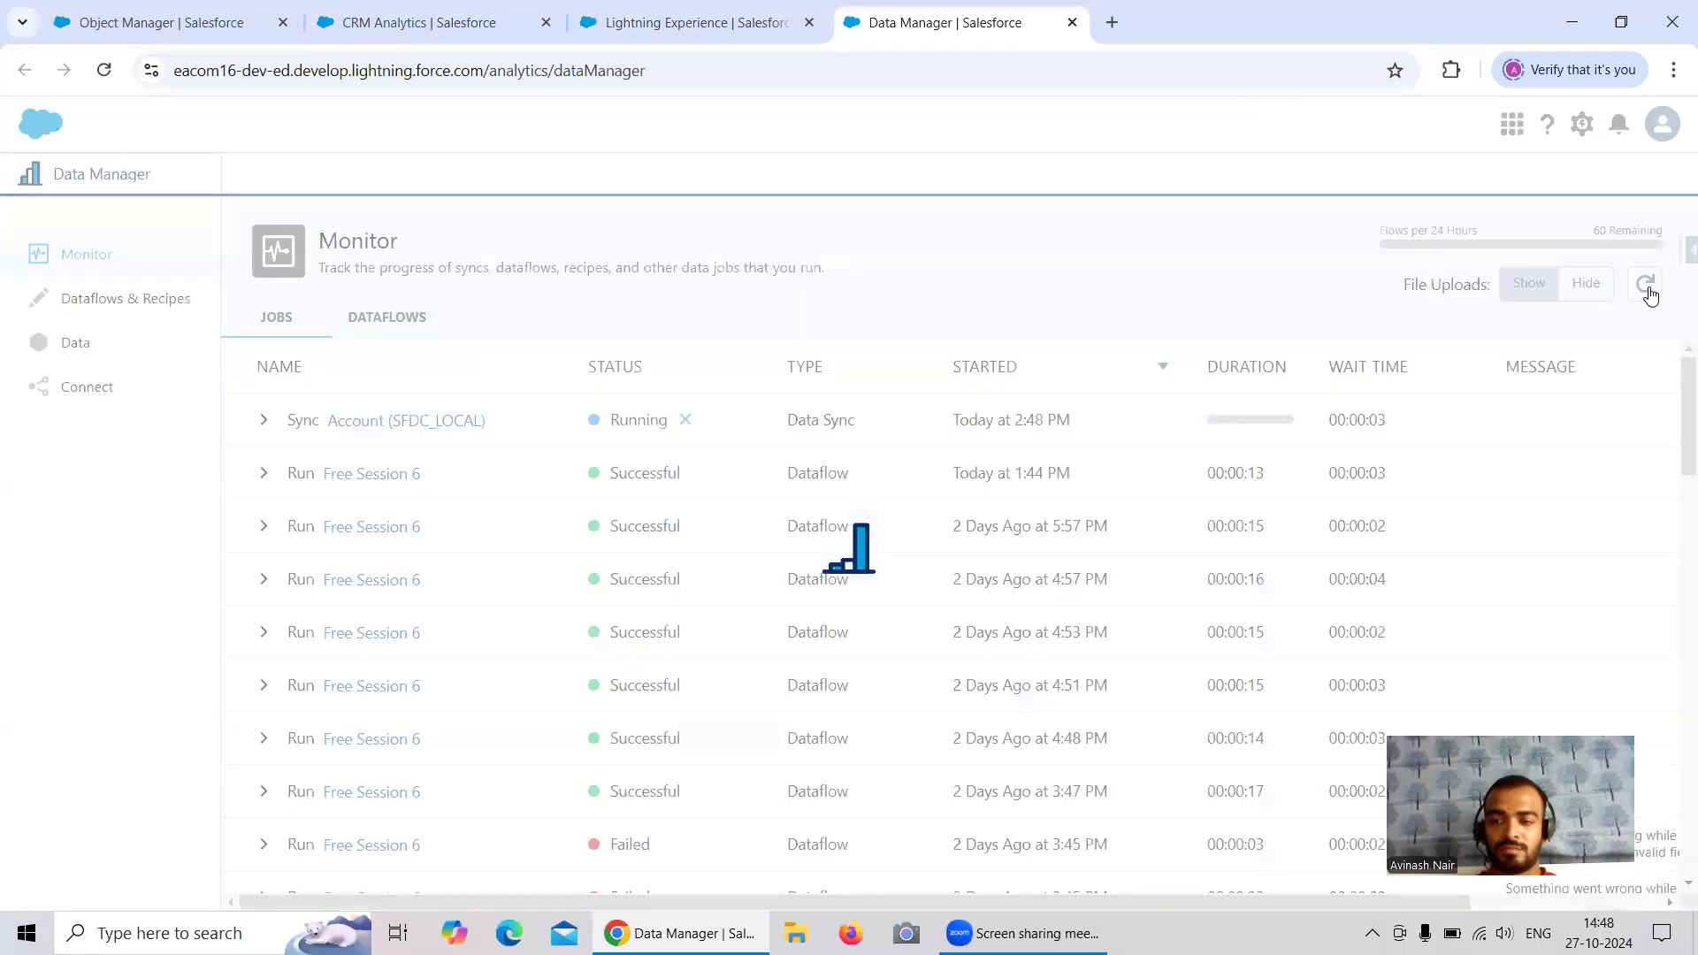
pyautogui.click(1648, 288)
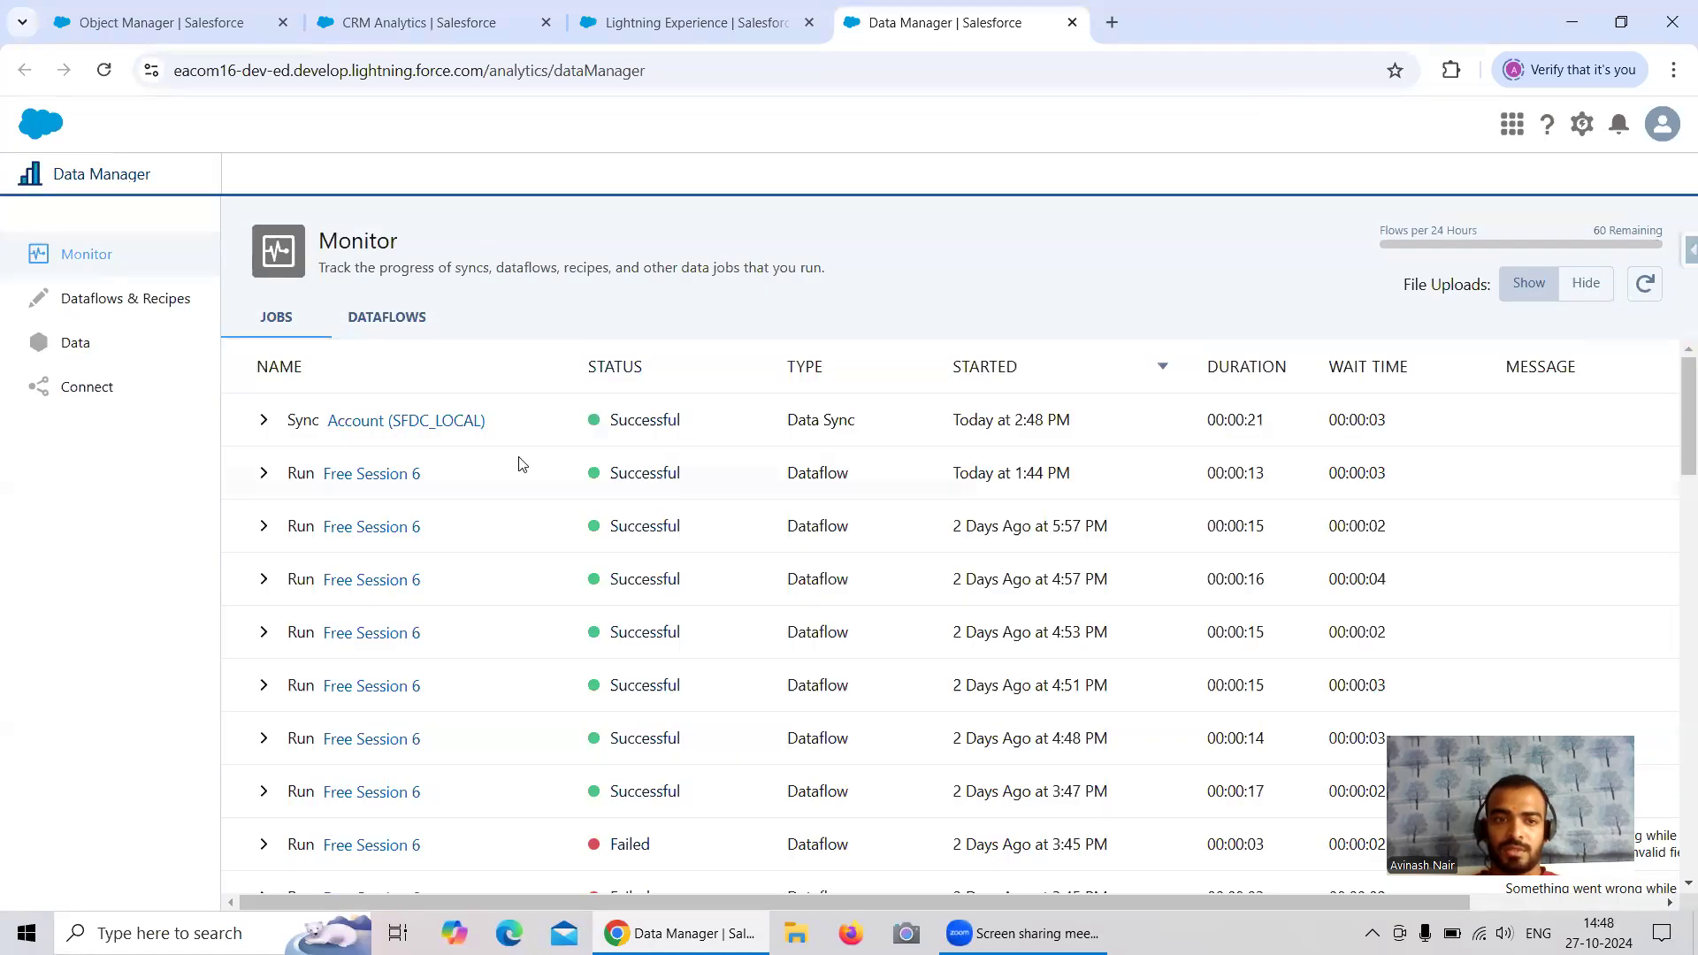
pyautogui.click(263, 421)
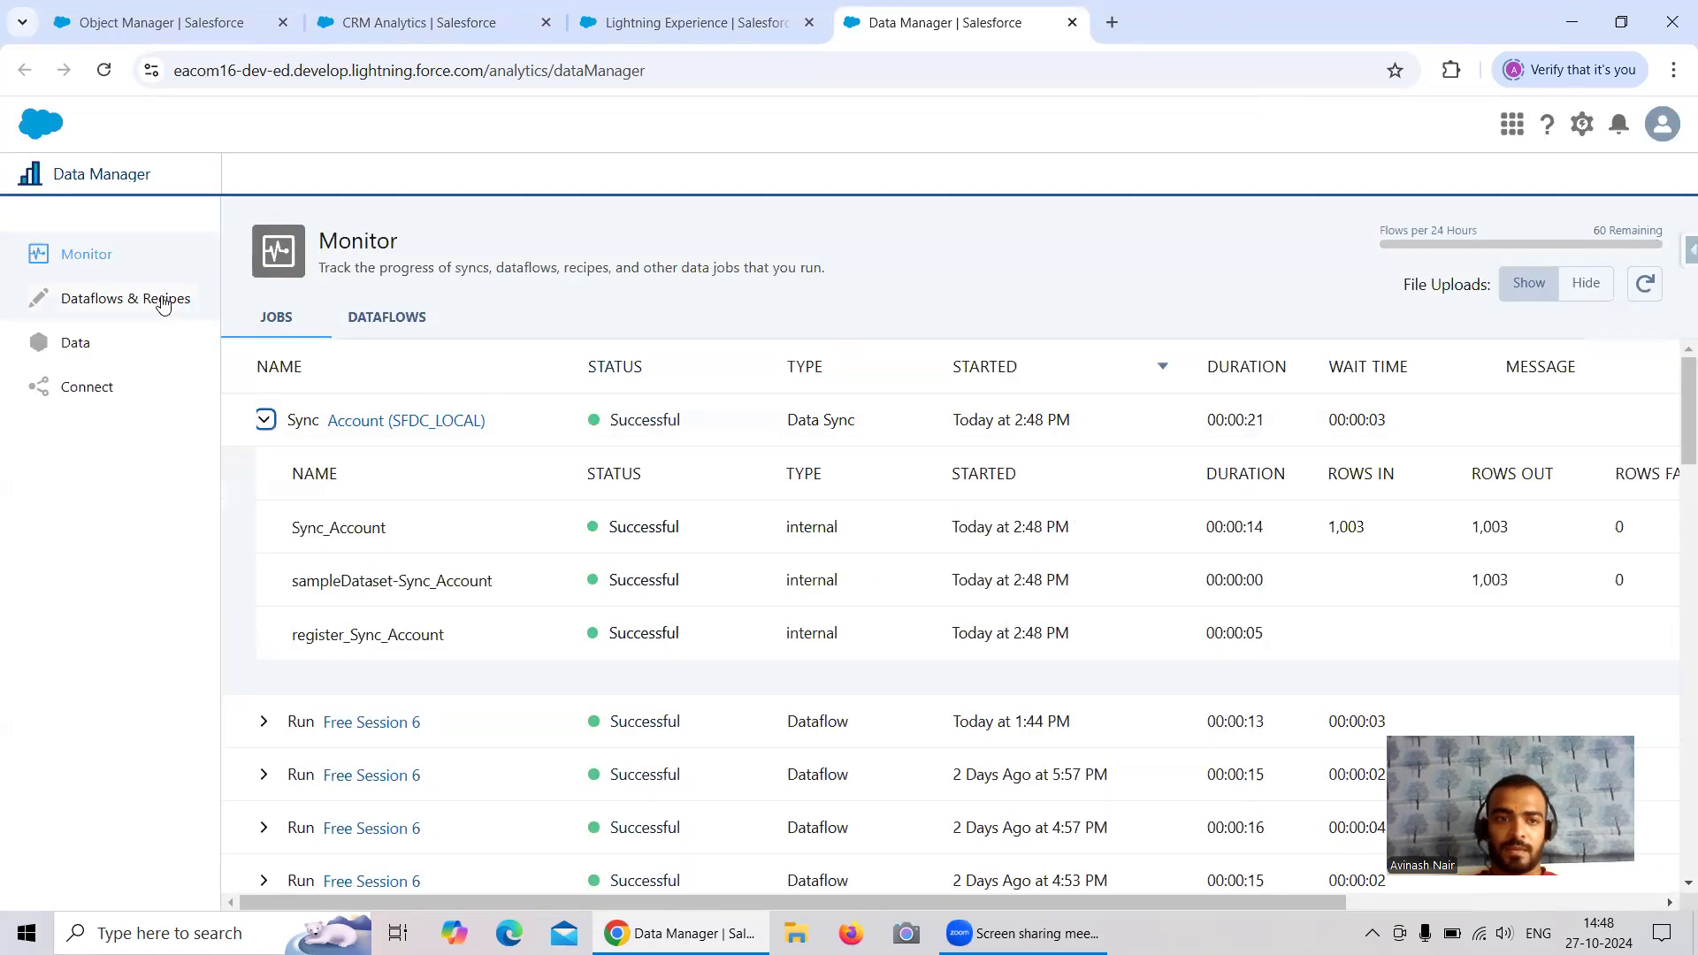
# Check the synced Account object under SFDC_LOCAL, open its field selection, and review which fields are selected
pyautogui.click(113, 390)
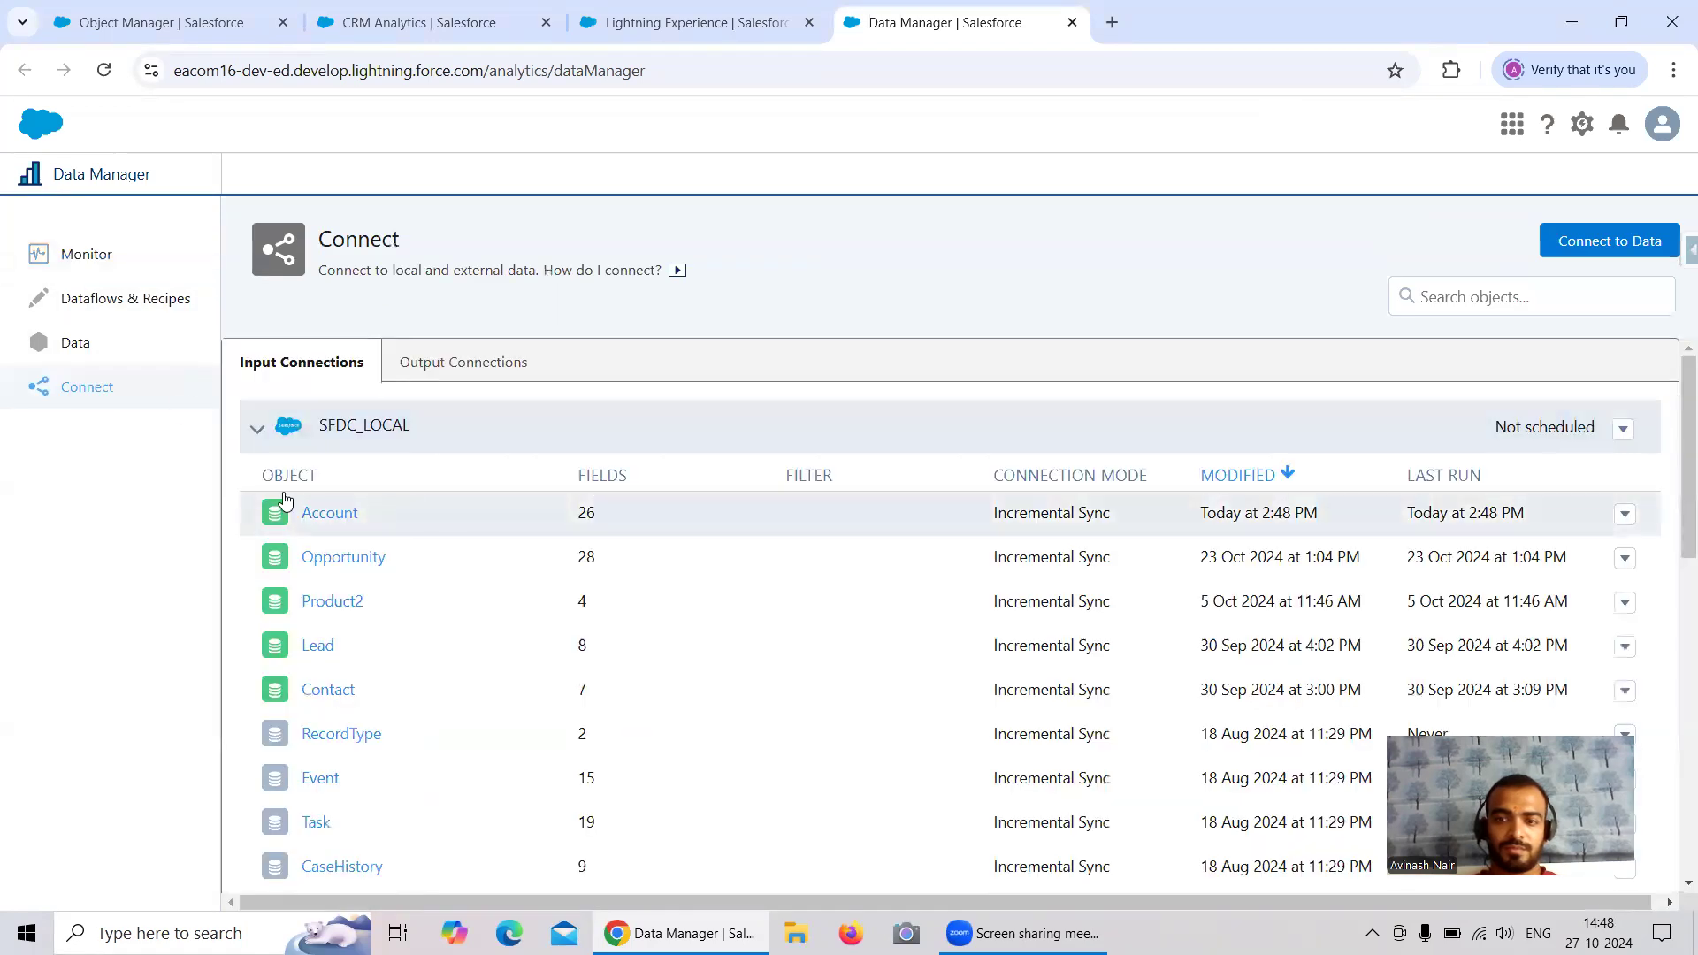
pyautogui.click(113, 260)
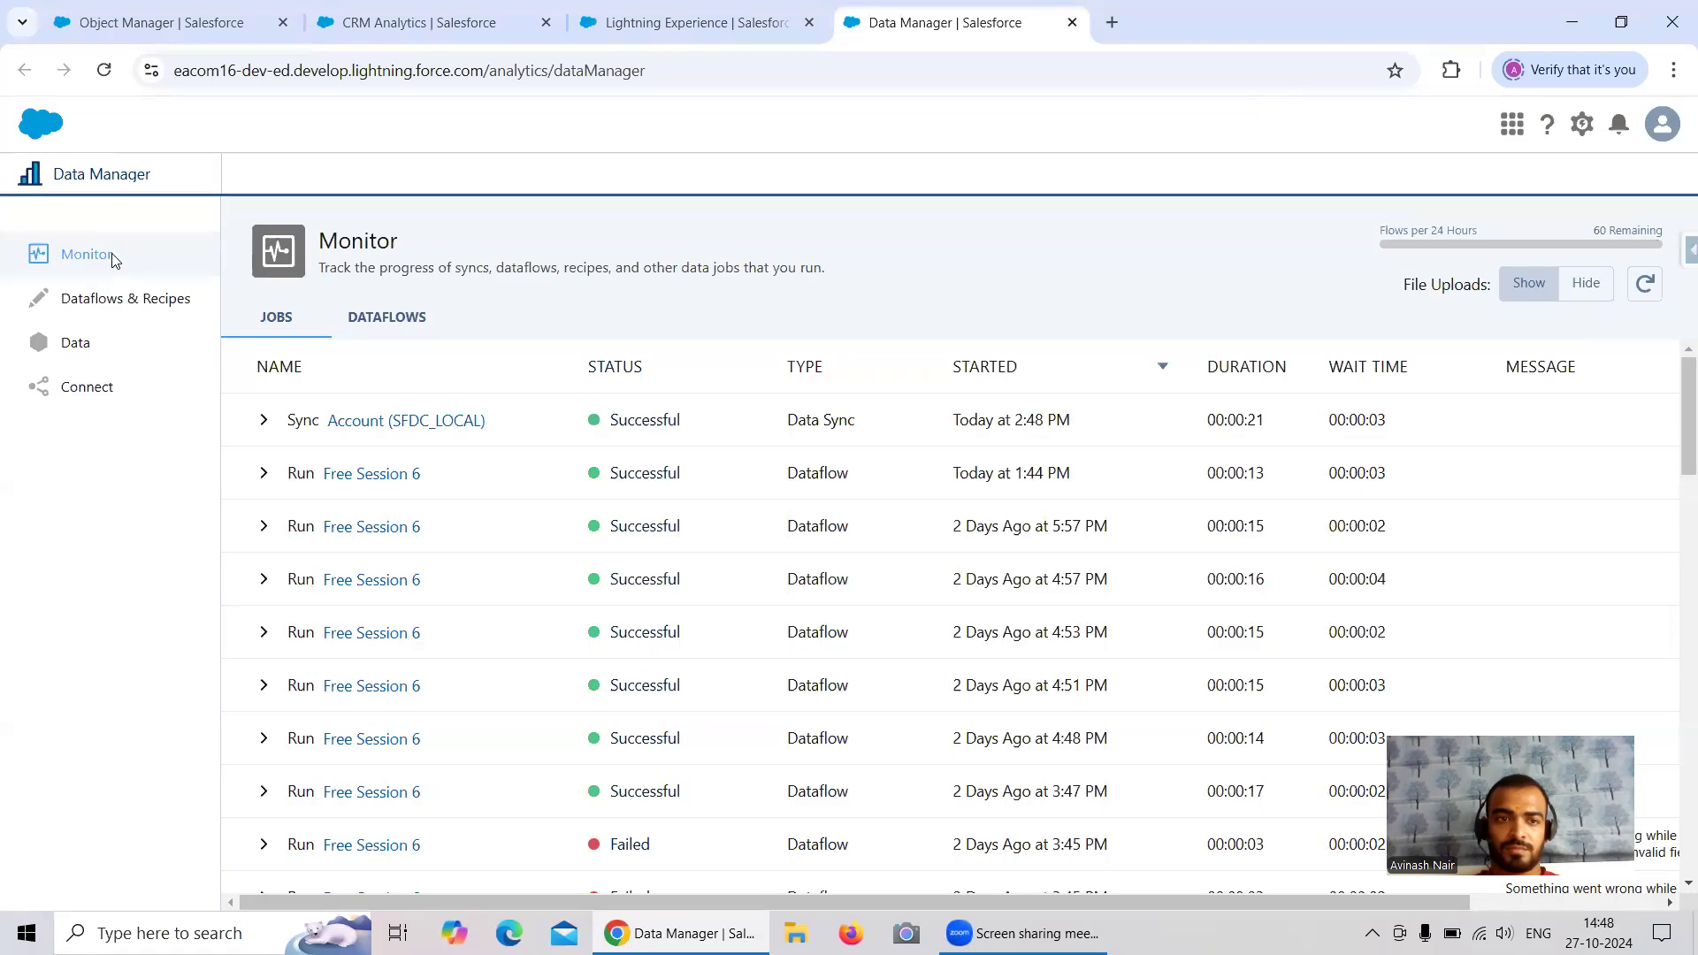
pyautogui.click(111, 398)
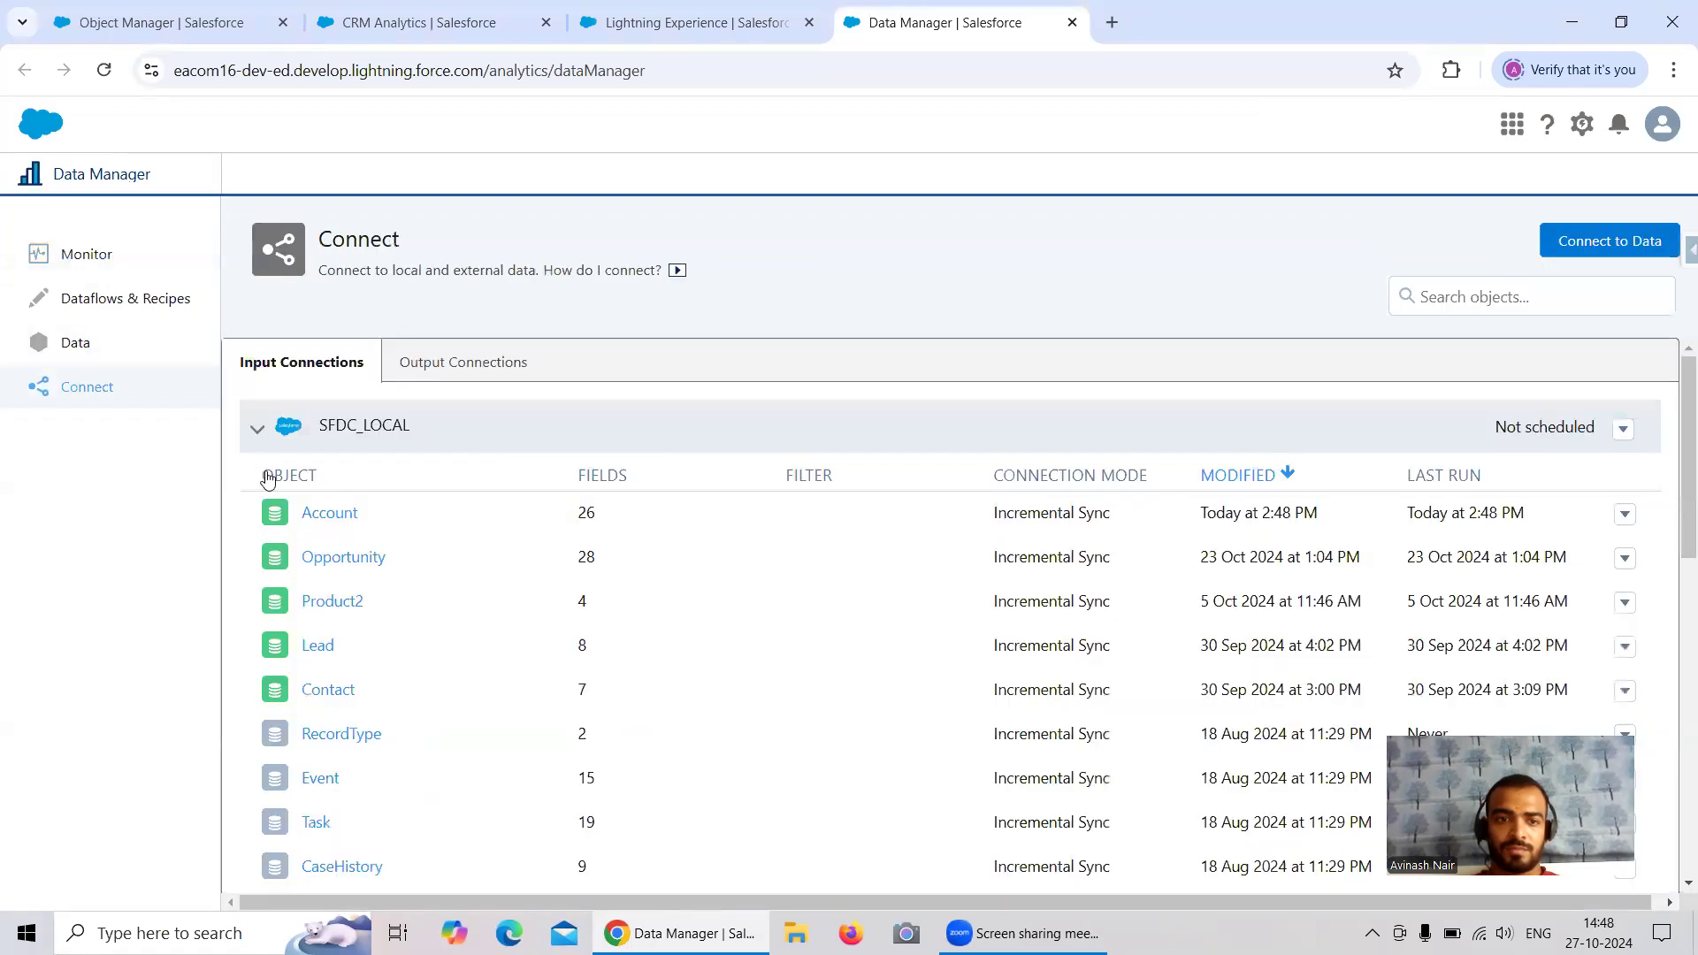
pyautogui.click(330, 513)
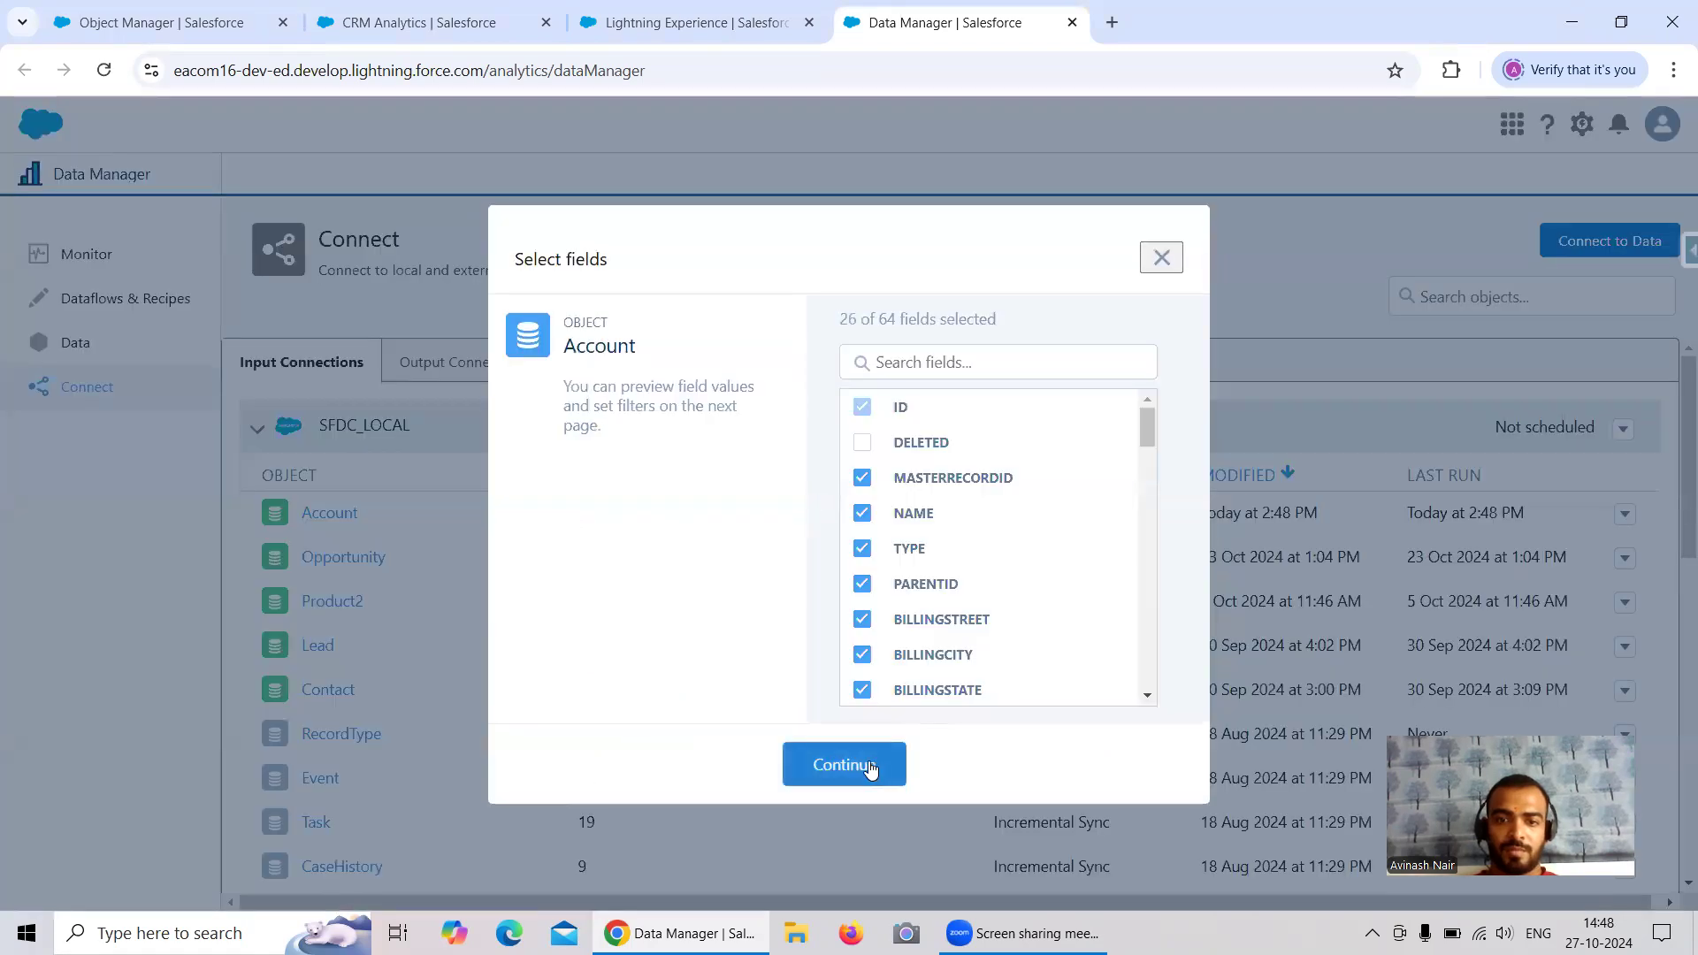
pyautogui.scroll(-1, 1110, 511)
pyautogui.scroll(-6, 1108, 505)
pyautogui.scroll(-3, 1108, 505)
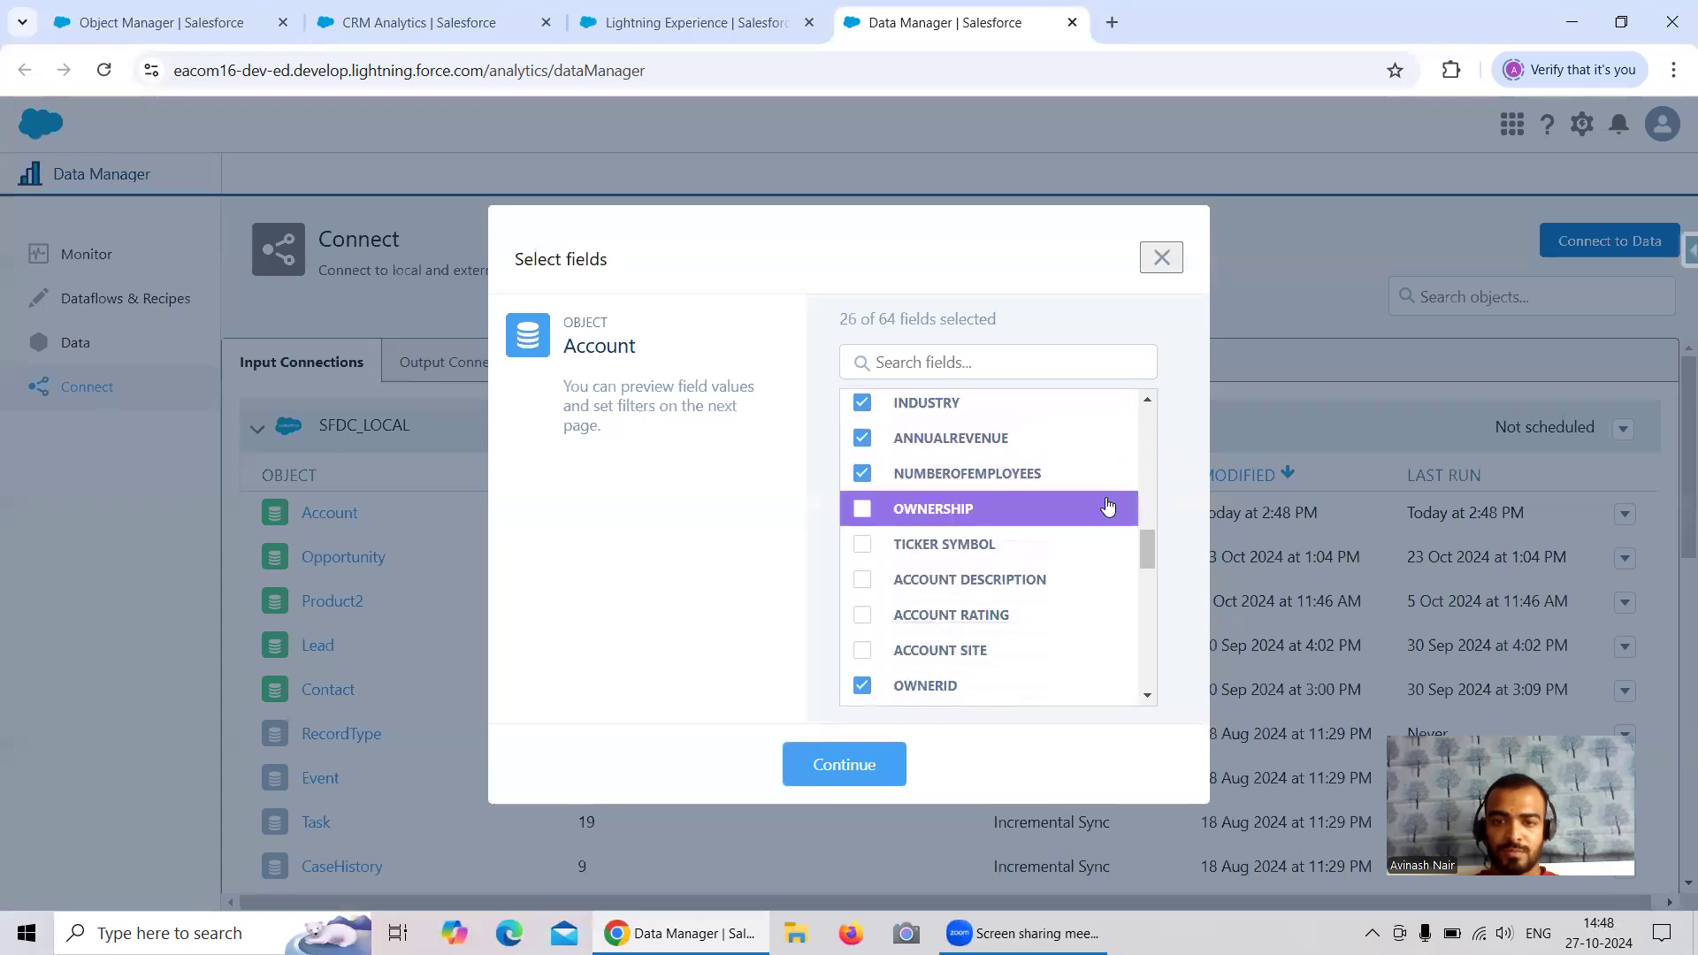
pyautogui.scroll(-1, 1108, 505)
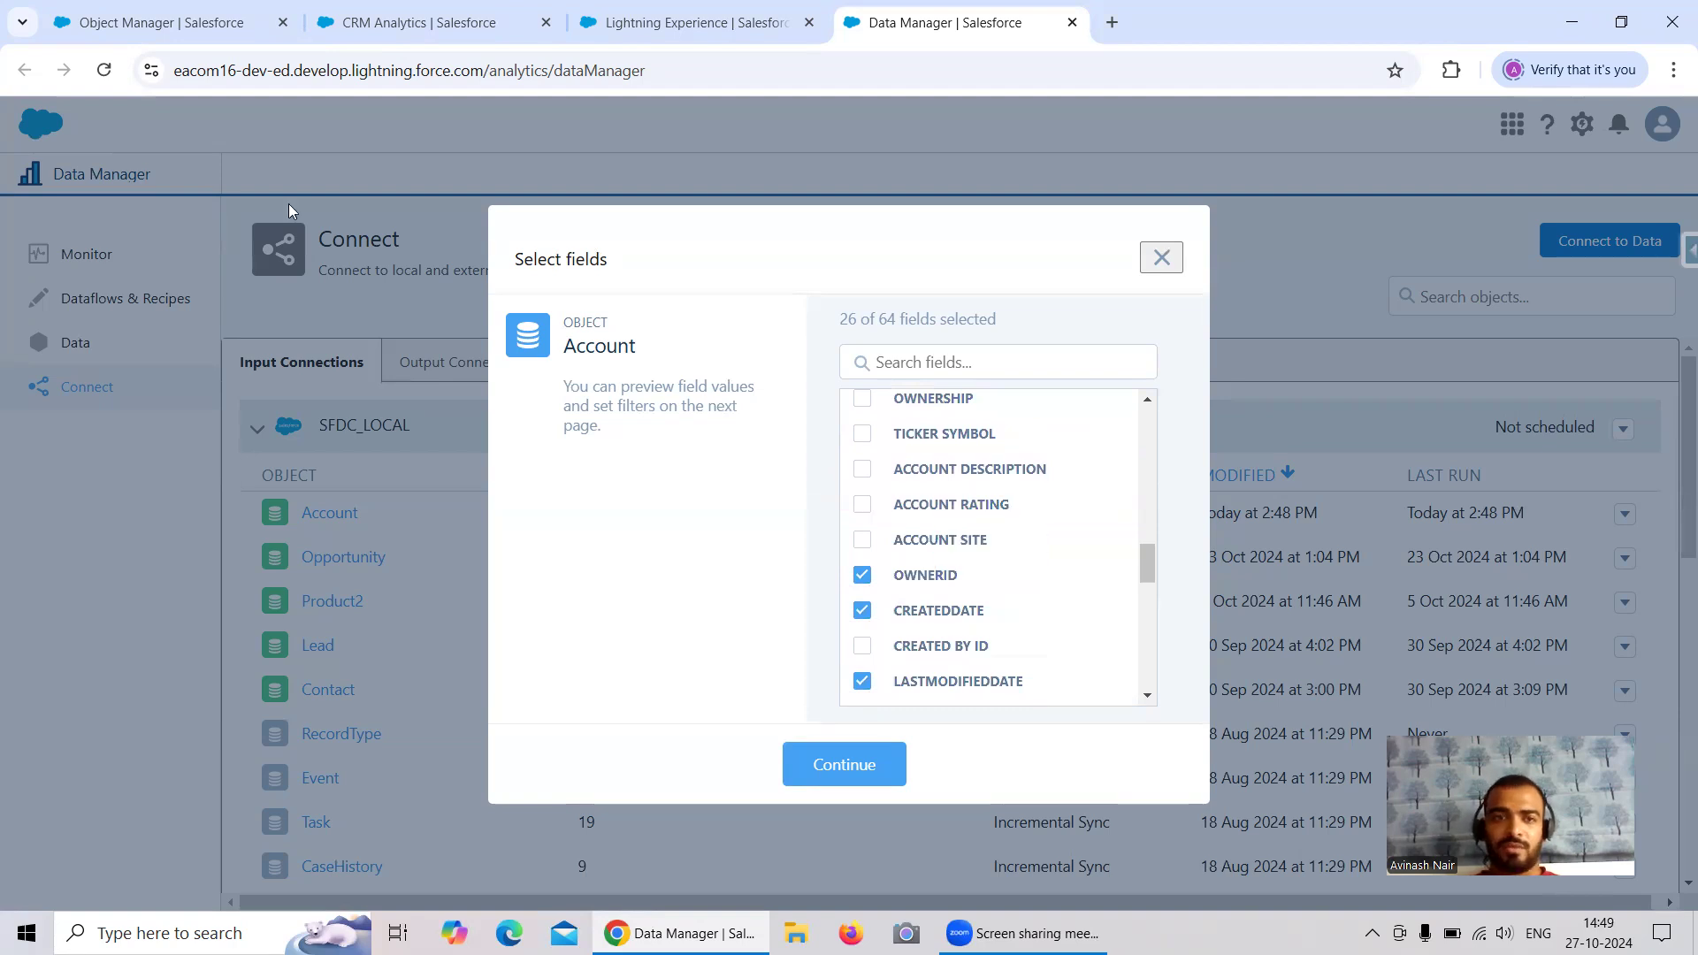
# Open the Account object's Fields & Relationships list in the Setup Object Manager
pyautogui.click(146, 25)
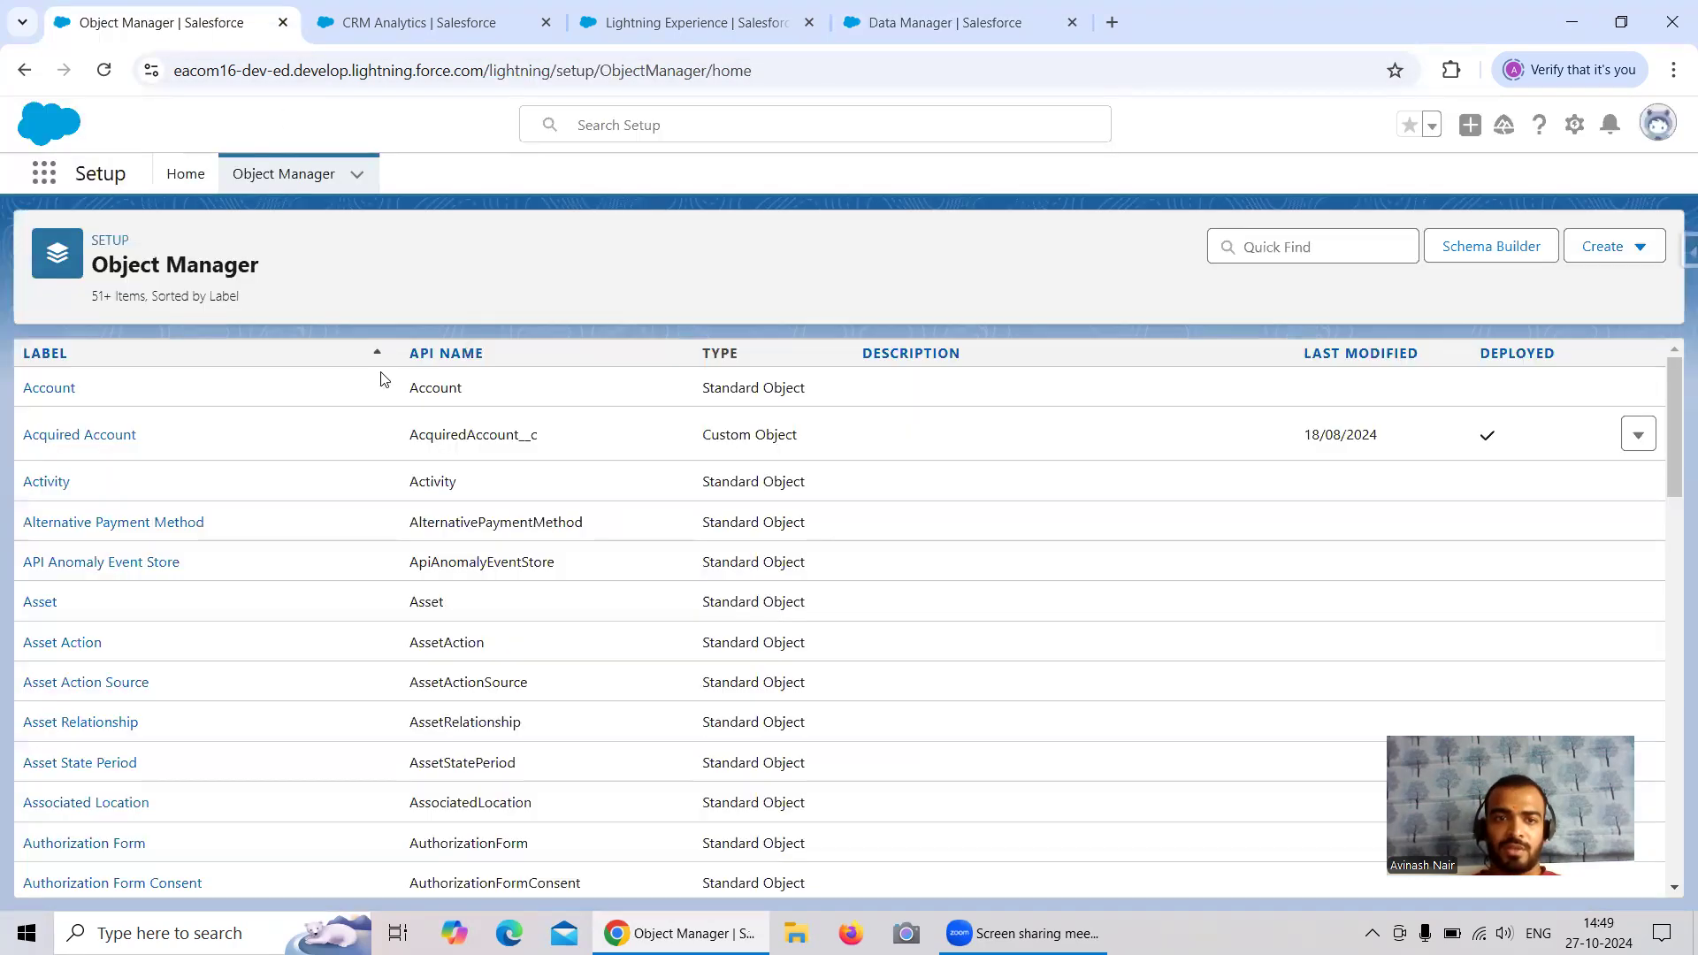
pyautogui.click(51, 391)
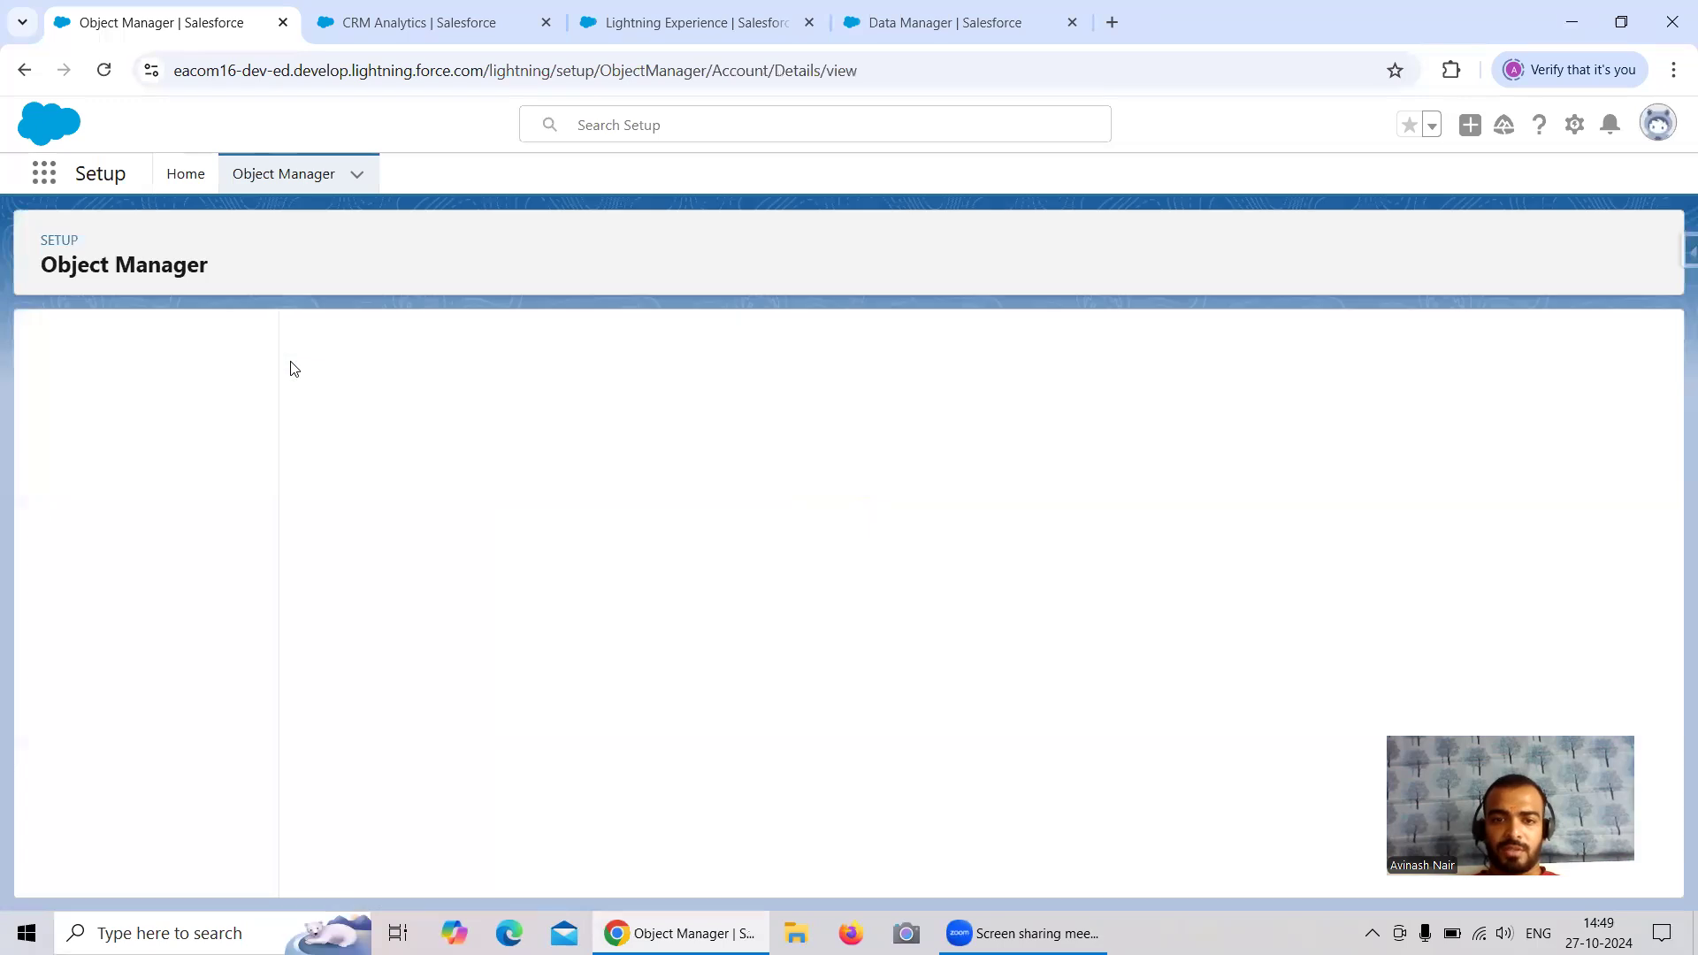
pyautogui.click(122, 393)
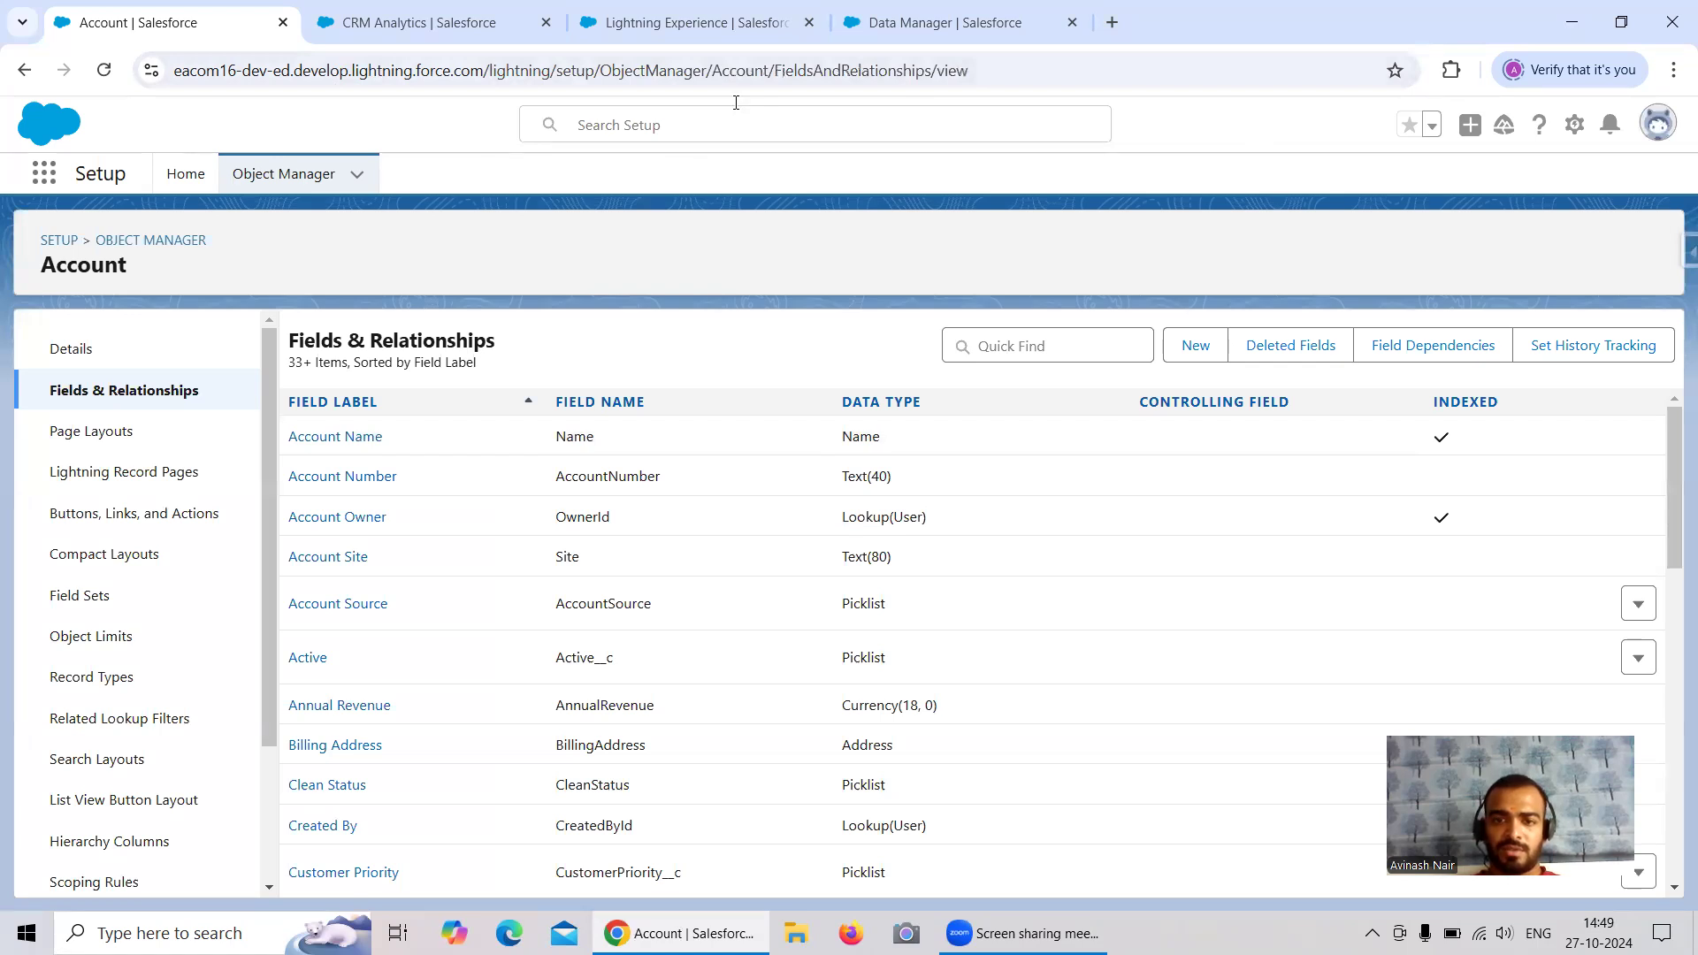
# Compare the Account Rating field in the sync field selection with the Rating entry in Account's Fields & Relationships
pyautogui.click(928, 23)
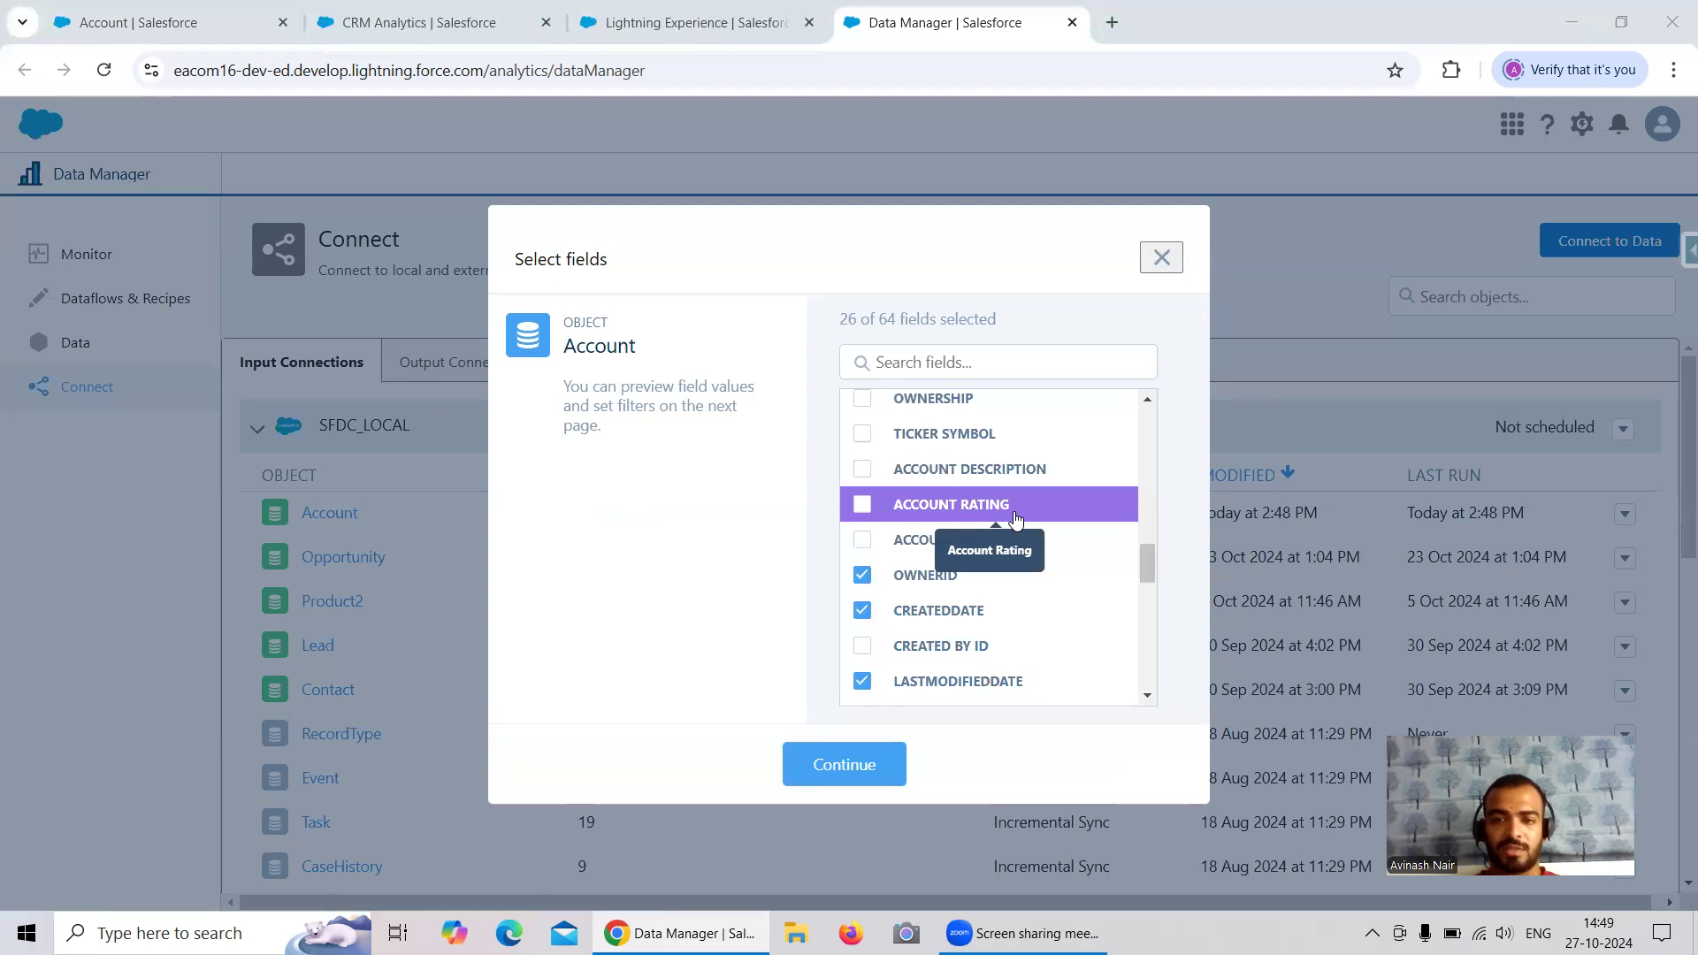
pyautogui.click(148, 24)
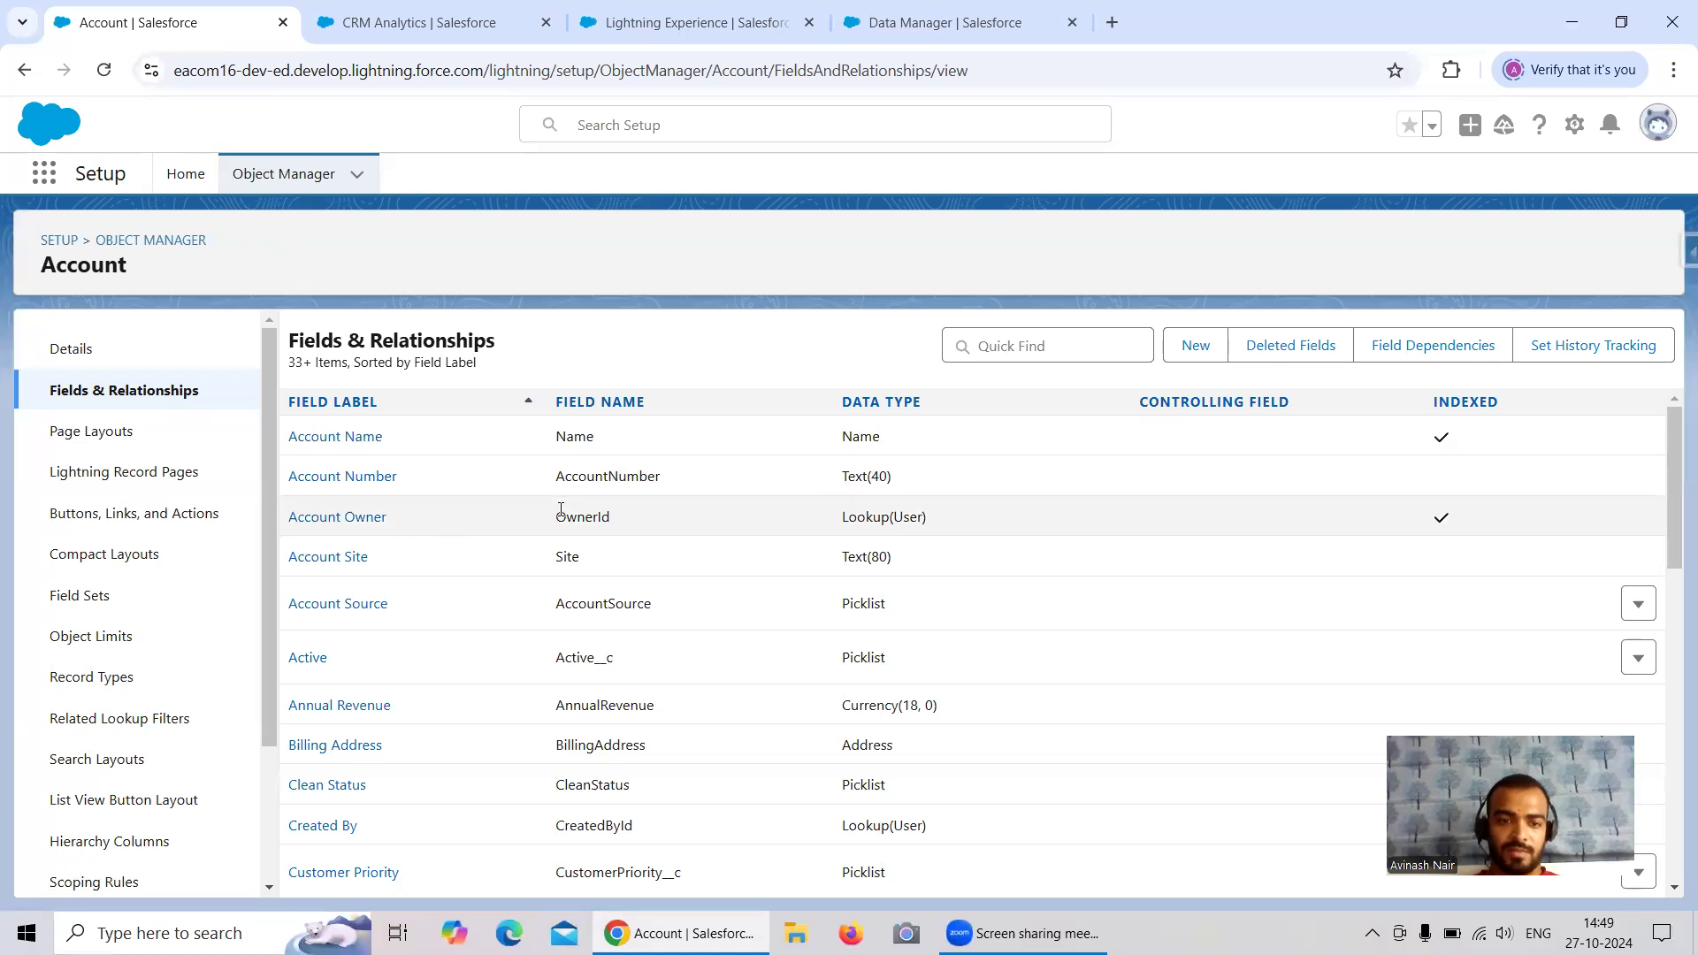
pyautogui.scroll(-1, 560, 511)
pyautogui.scroll(-1, 561, 513)
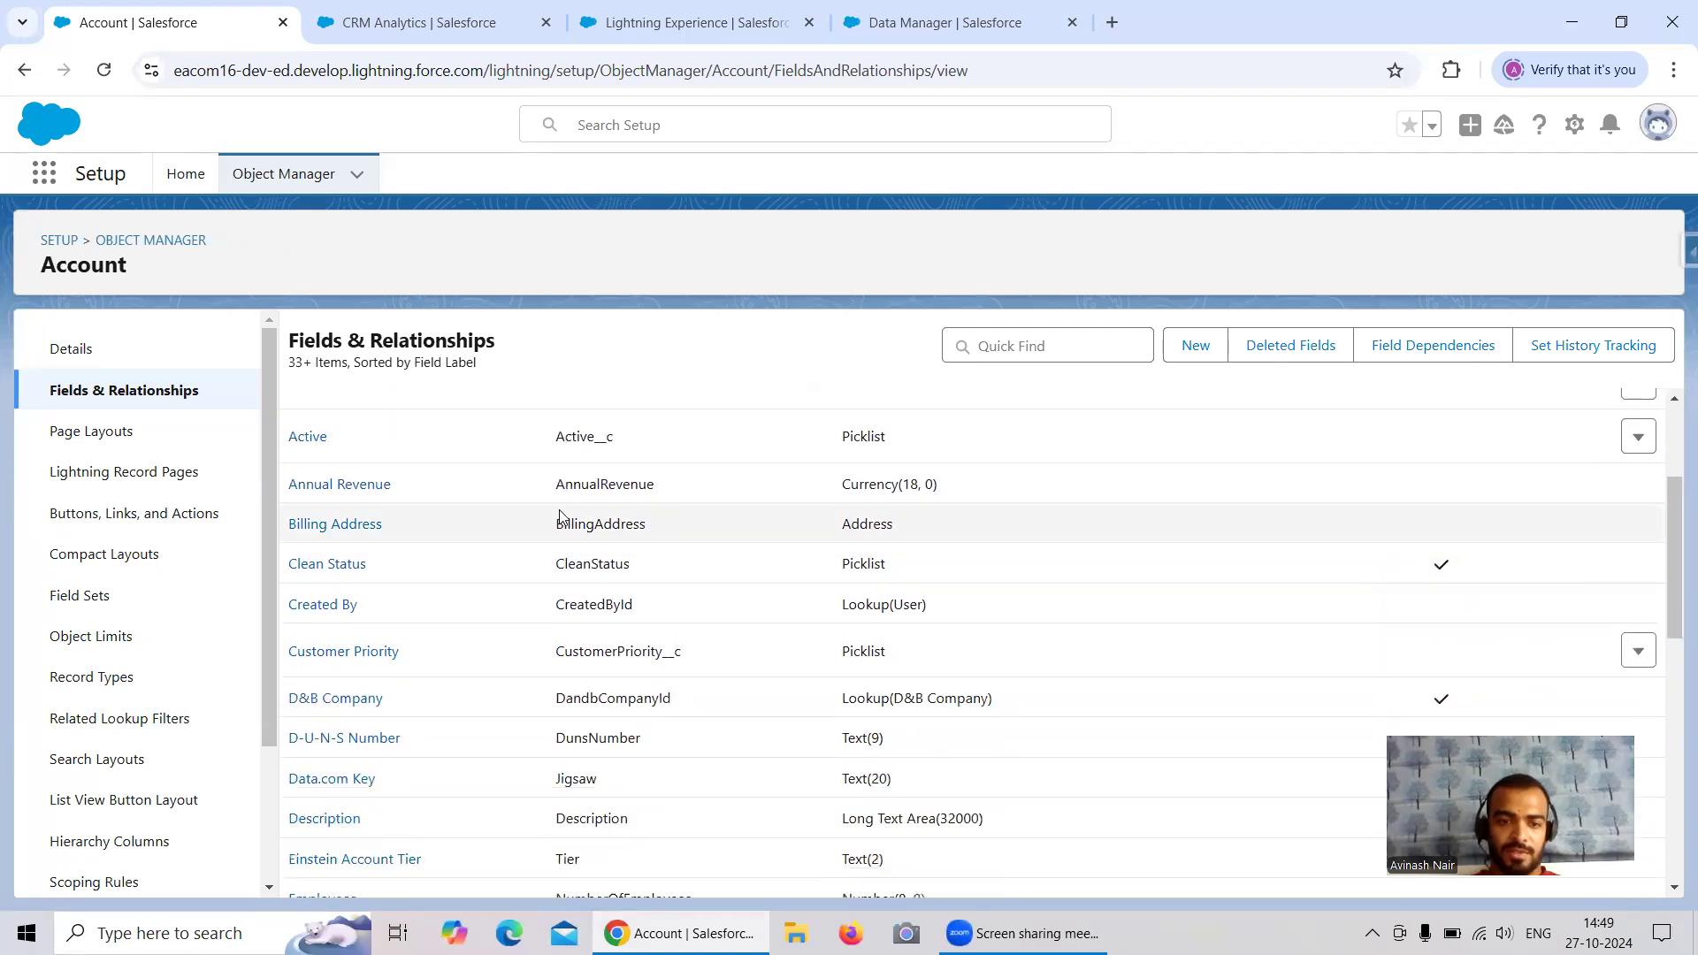
pyautogui.scroll(-6, 560, 517)
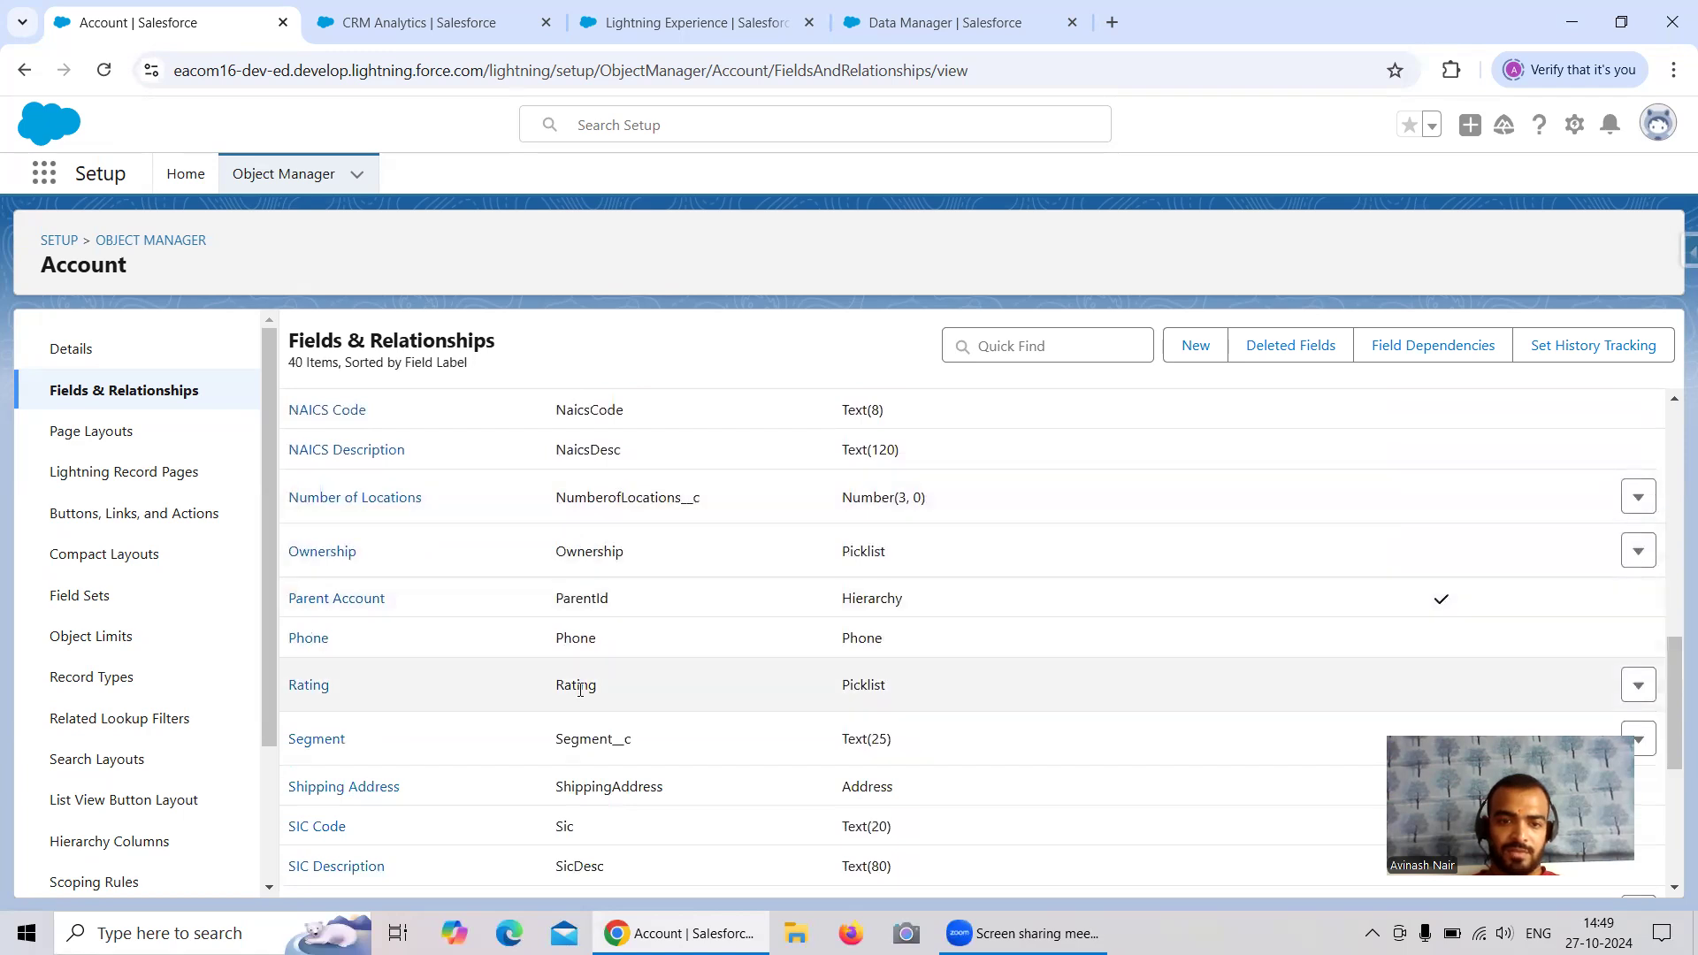
pyautogui.scroll(-5, 584, 686)
pyautogui.scroll(10, 597, 681)
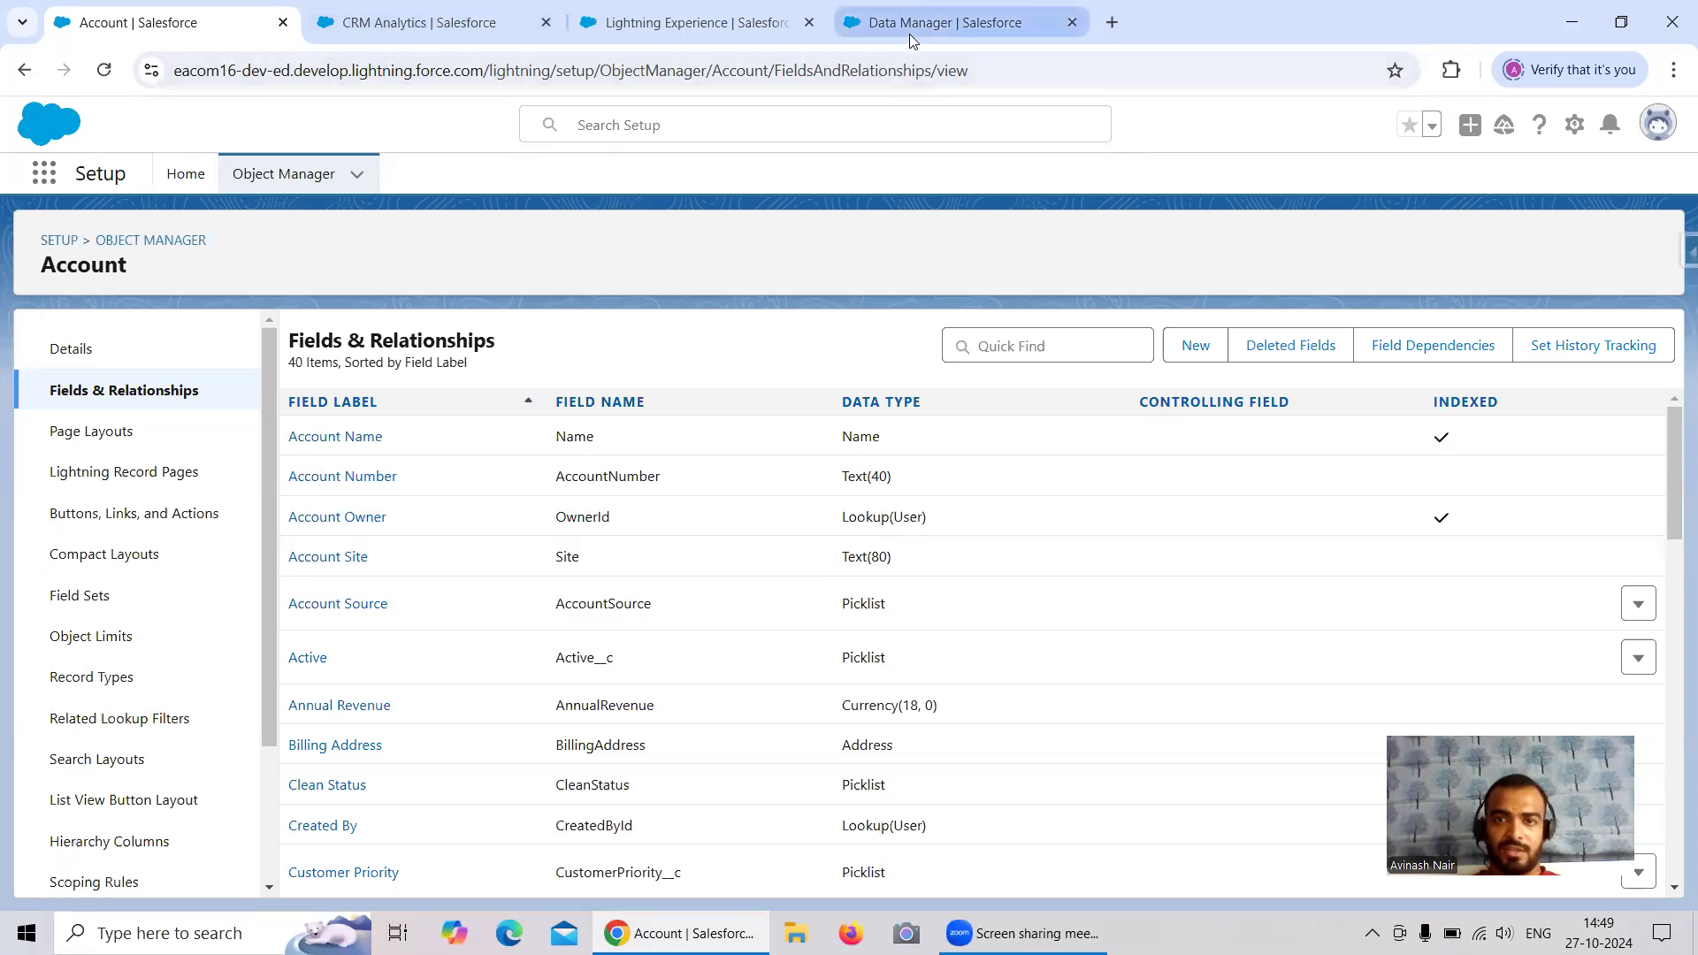
# Search the Account sync field selection in Data Manager for "Ra", then clear the search
pyautogui.click(945, 22)
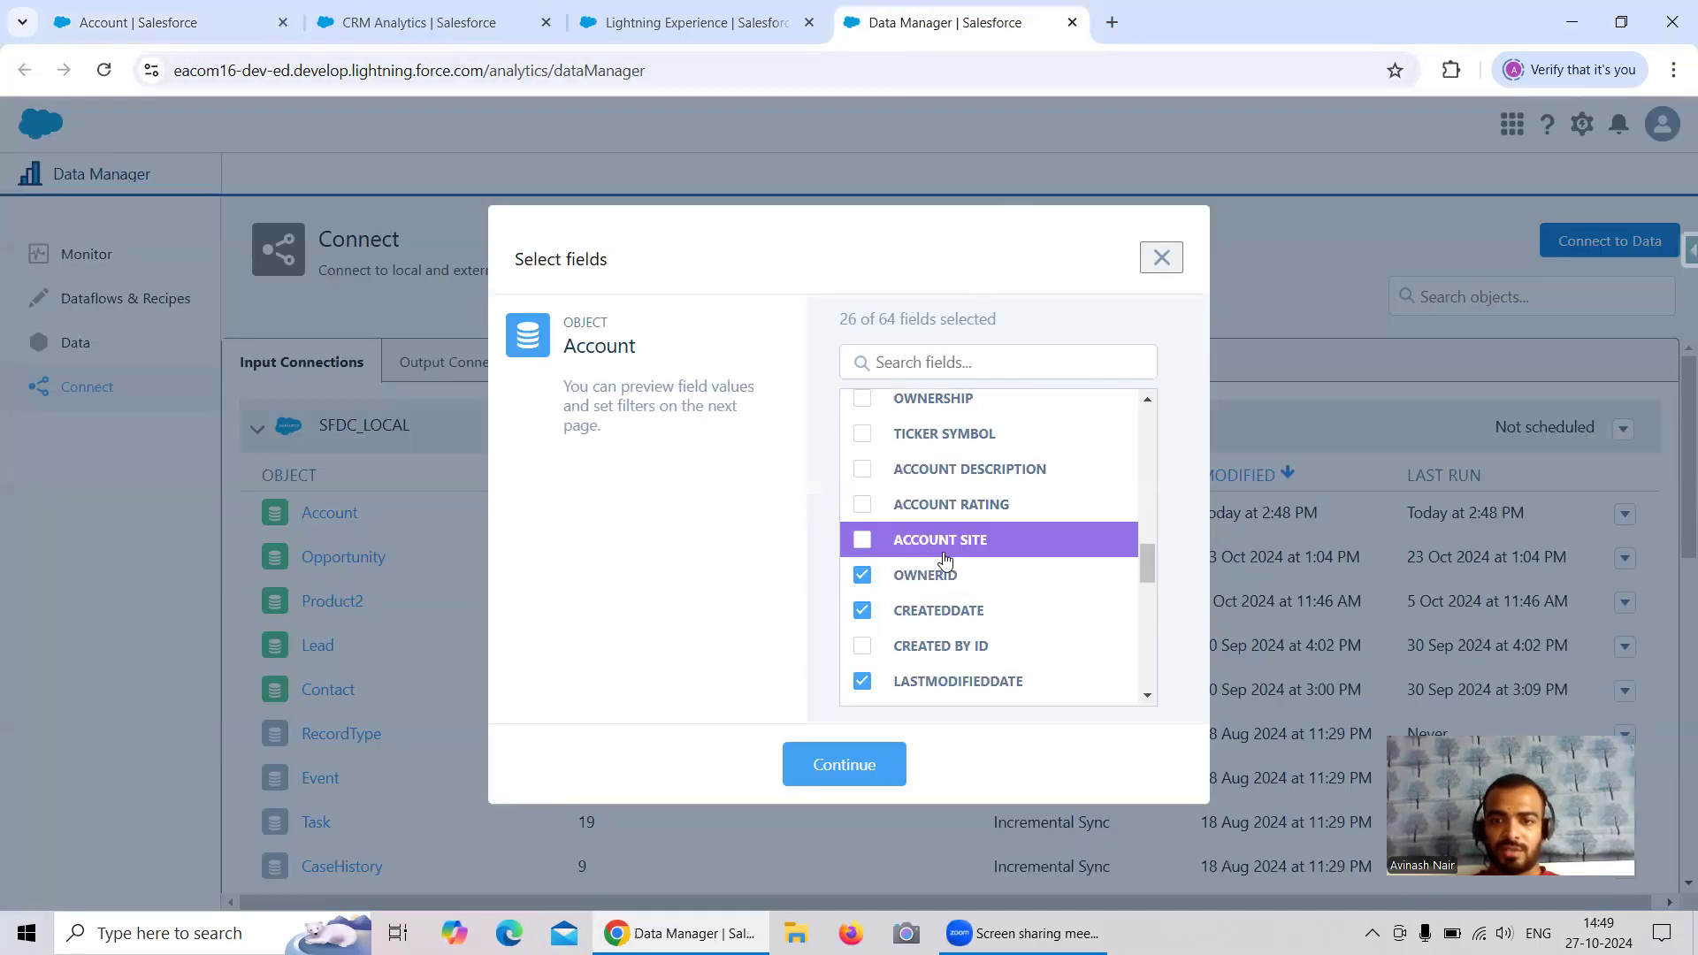
pyautogui.click(923, 377)
pyautogui.write('Ra')
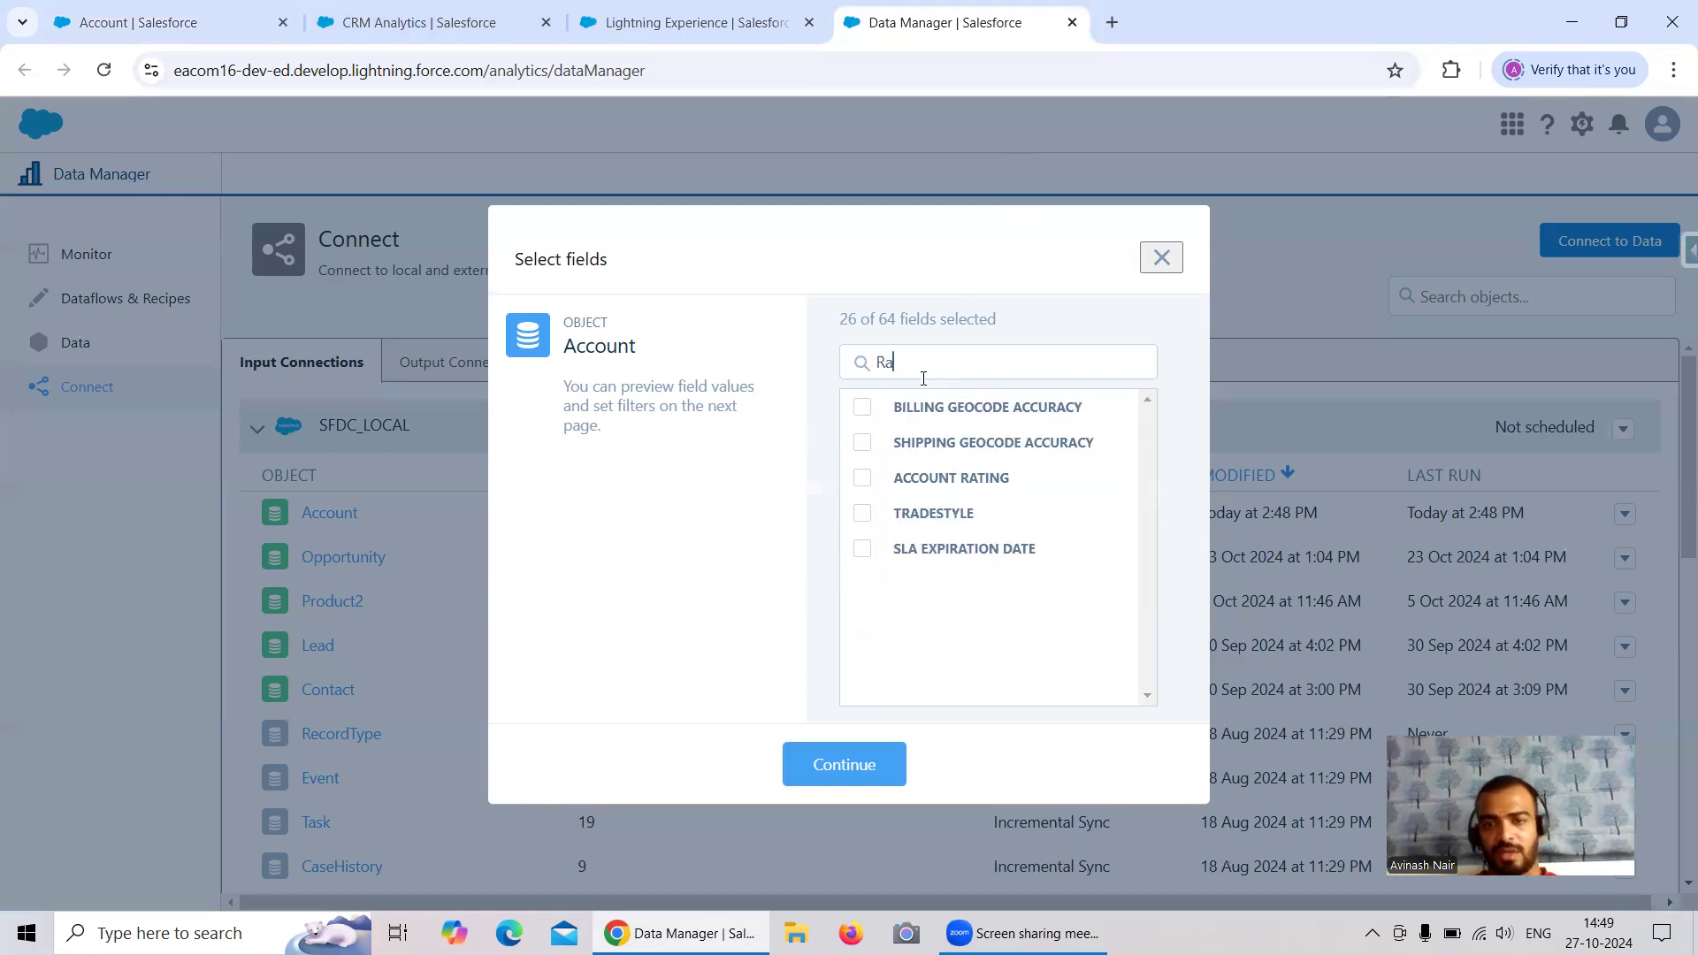
pyautogui.press('BackSpace')
pyautogui.press('BackSpace')
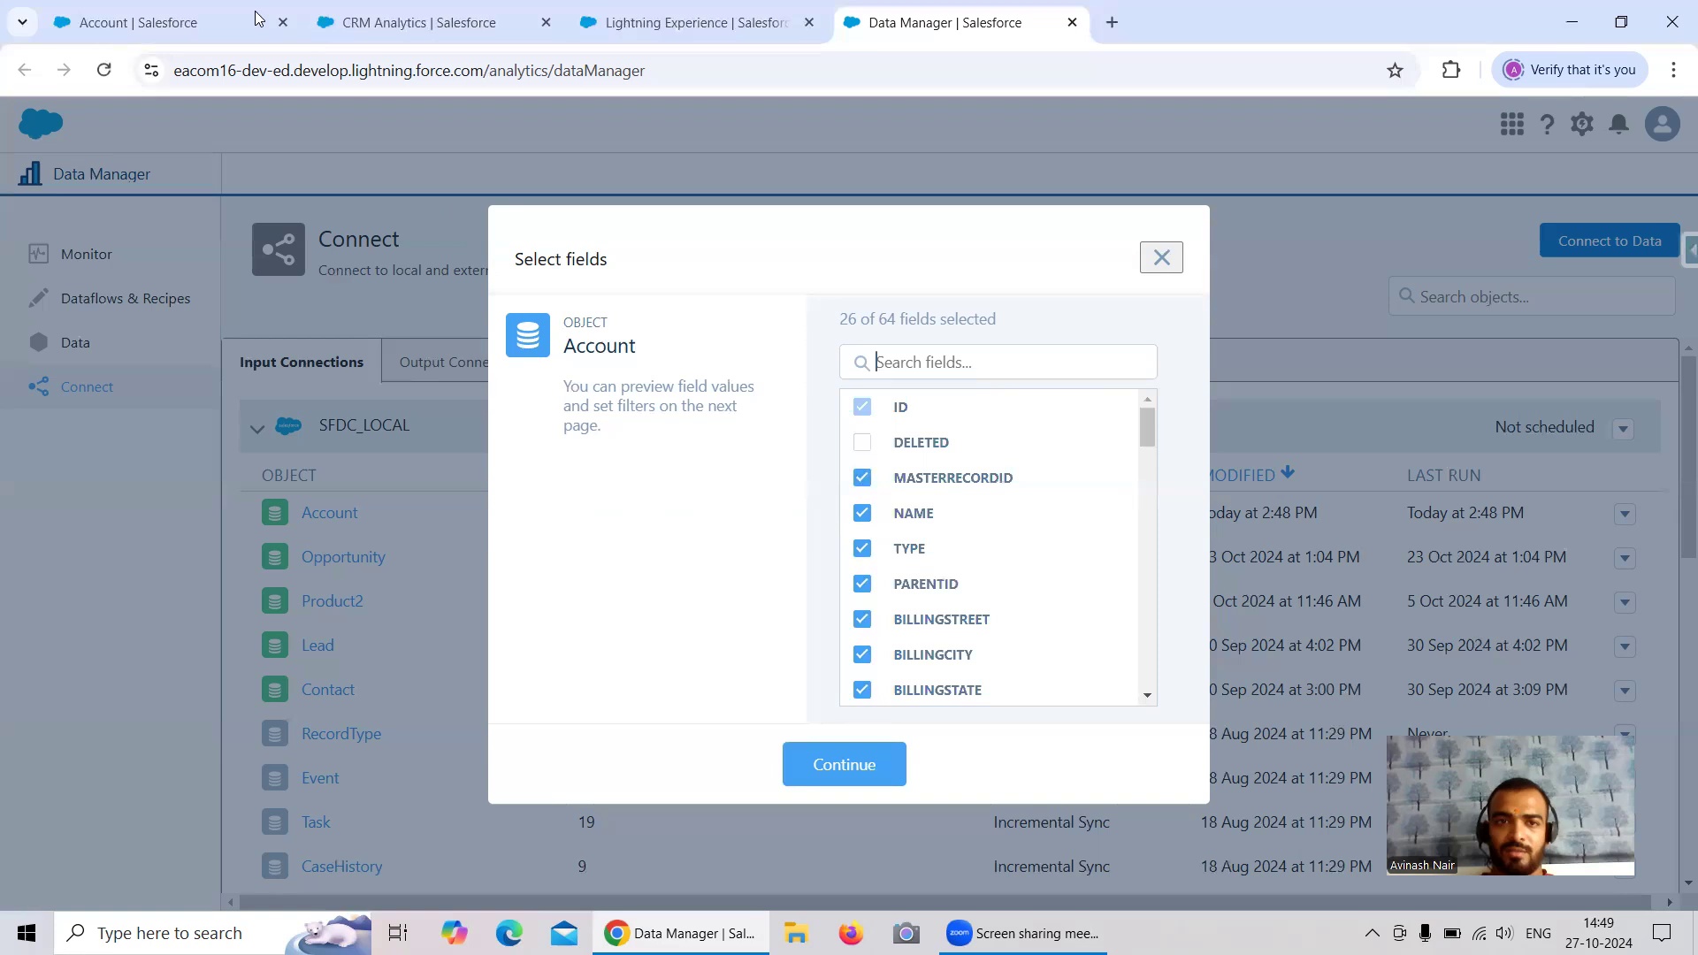
# Return to the Account object's Fields & Relationships list in Setup and look over its first fields
pyautogui.click(202, 22)
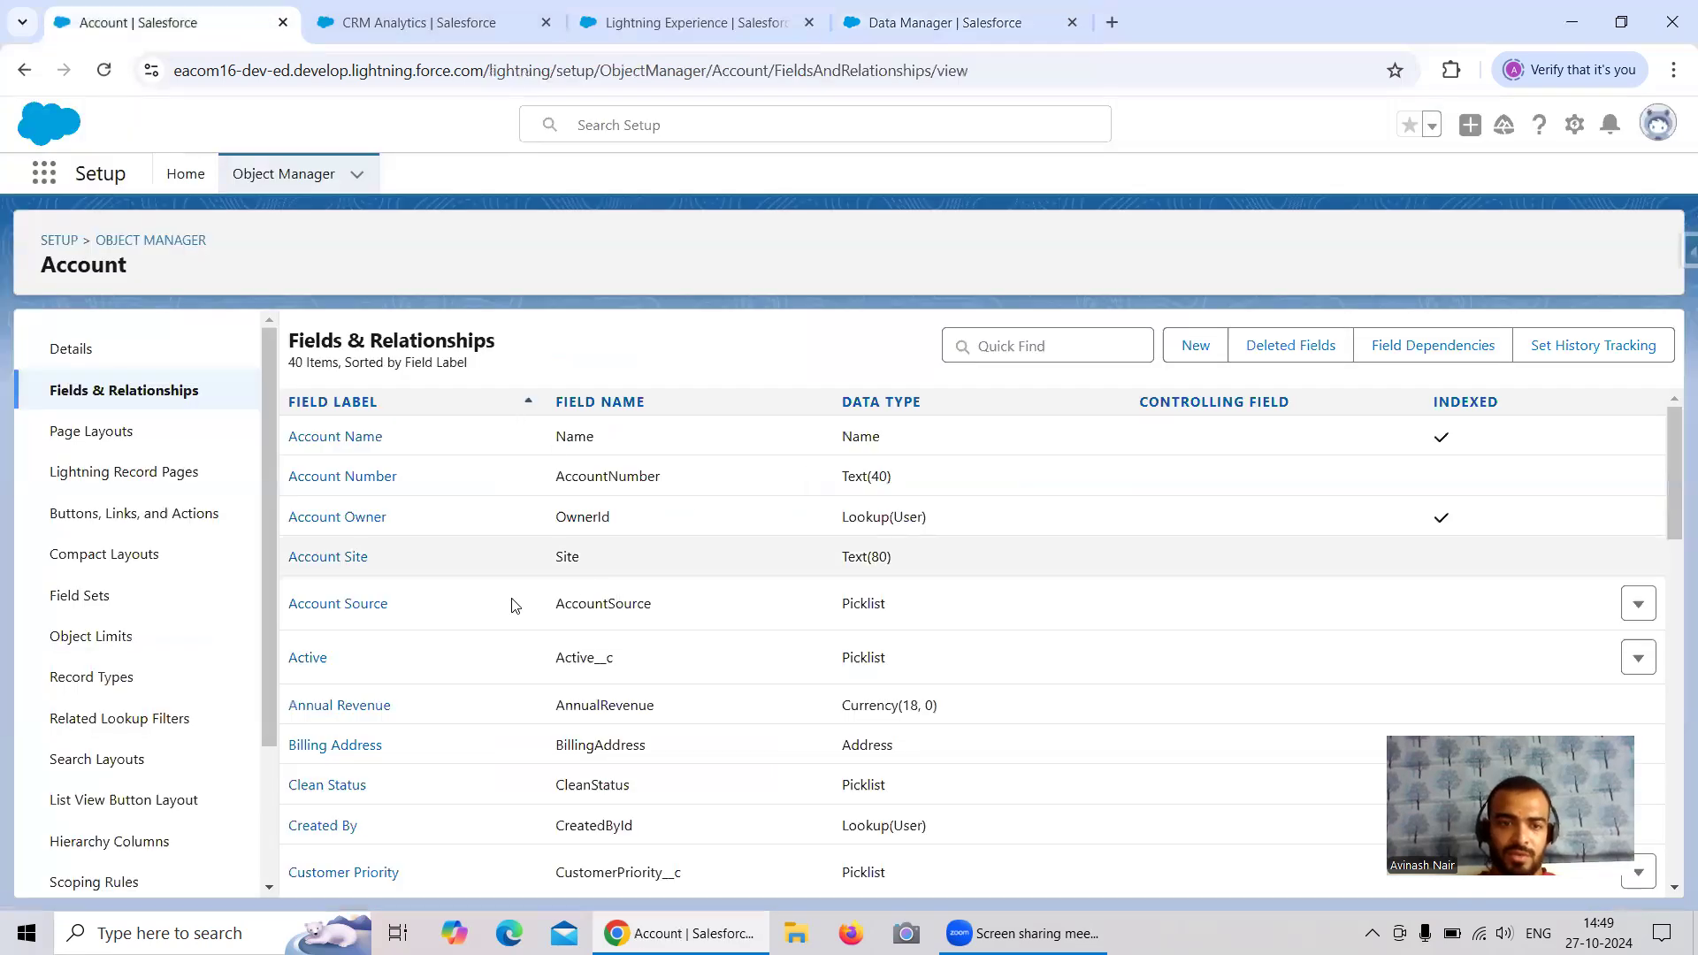
pyautogui.scroll(-1, 622, 576)
pyautogui.scroll(1, 622, 576)
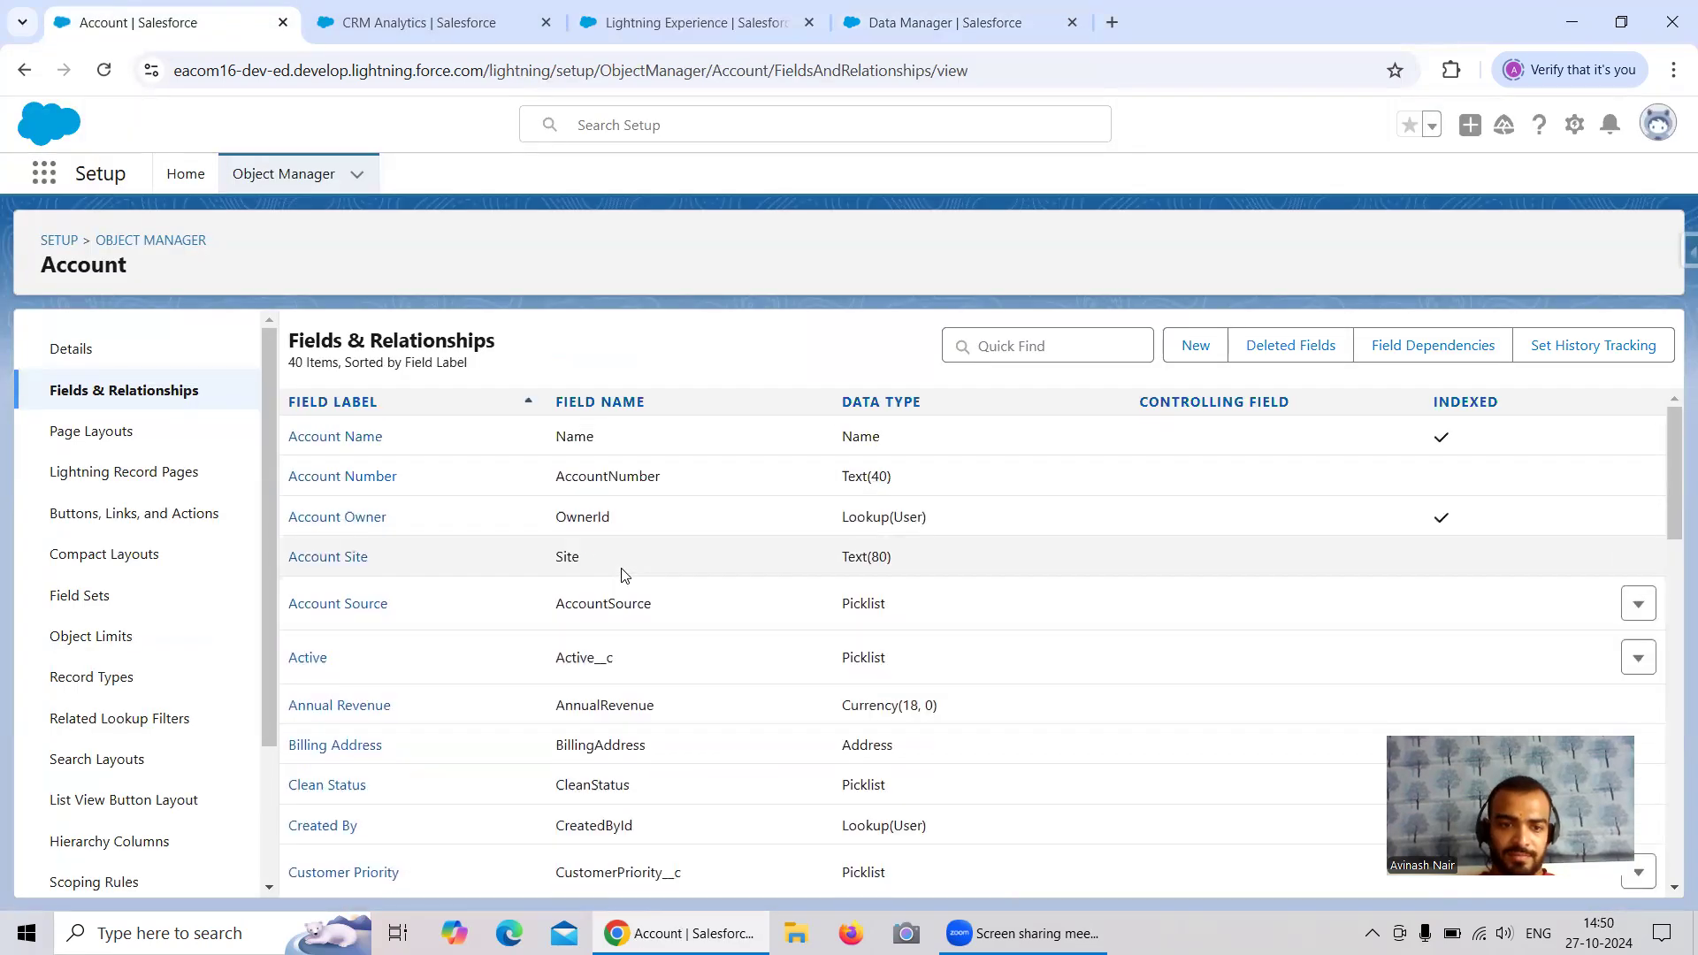
# Remove the Account Rating field's visibility for the Analytics Cloud Integration User profile in its field-level security
pyautogui.scroll(-3, 622, 576)
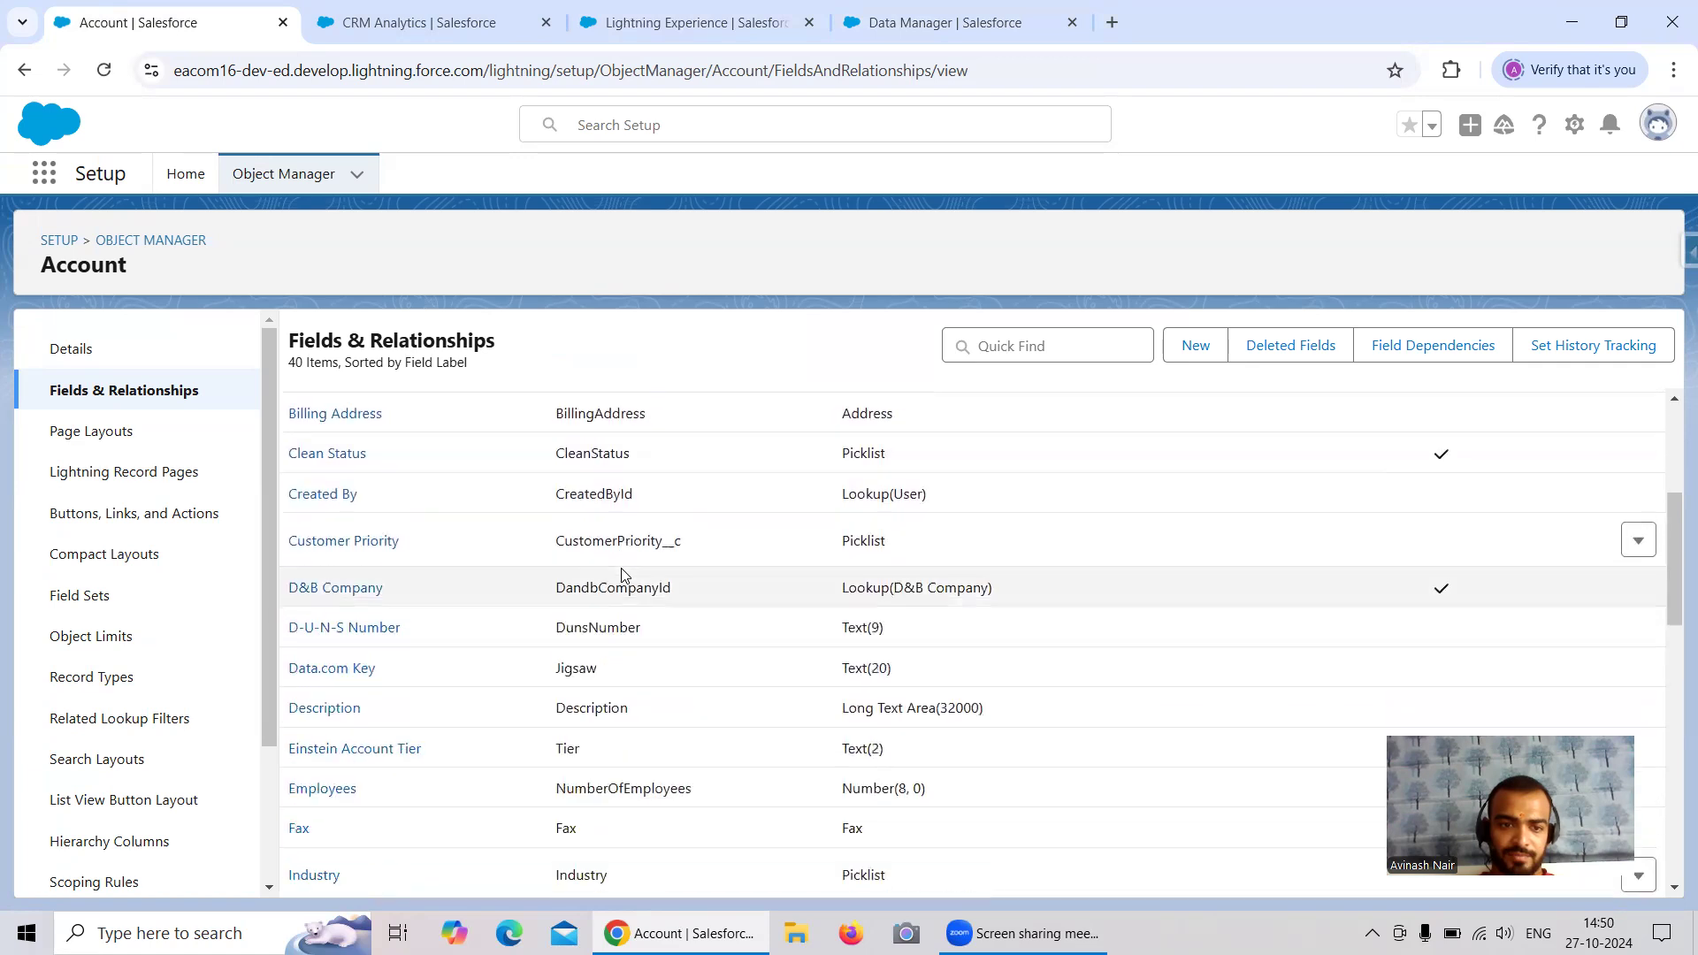
pyautogui.scroll(-2, 622, 576)
pyautogui.scroll(-3, 622, 569)
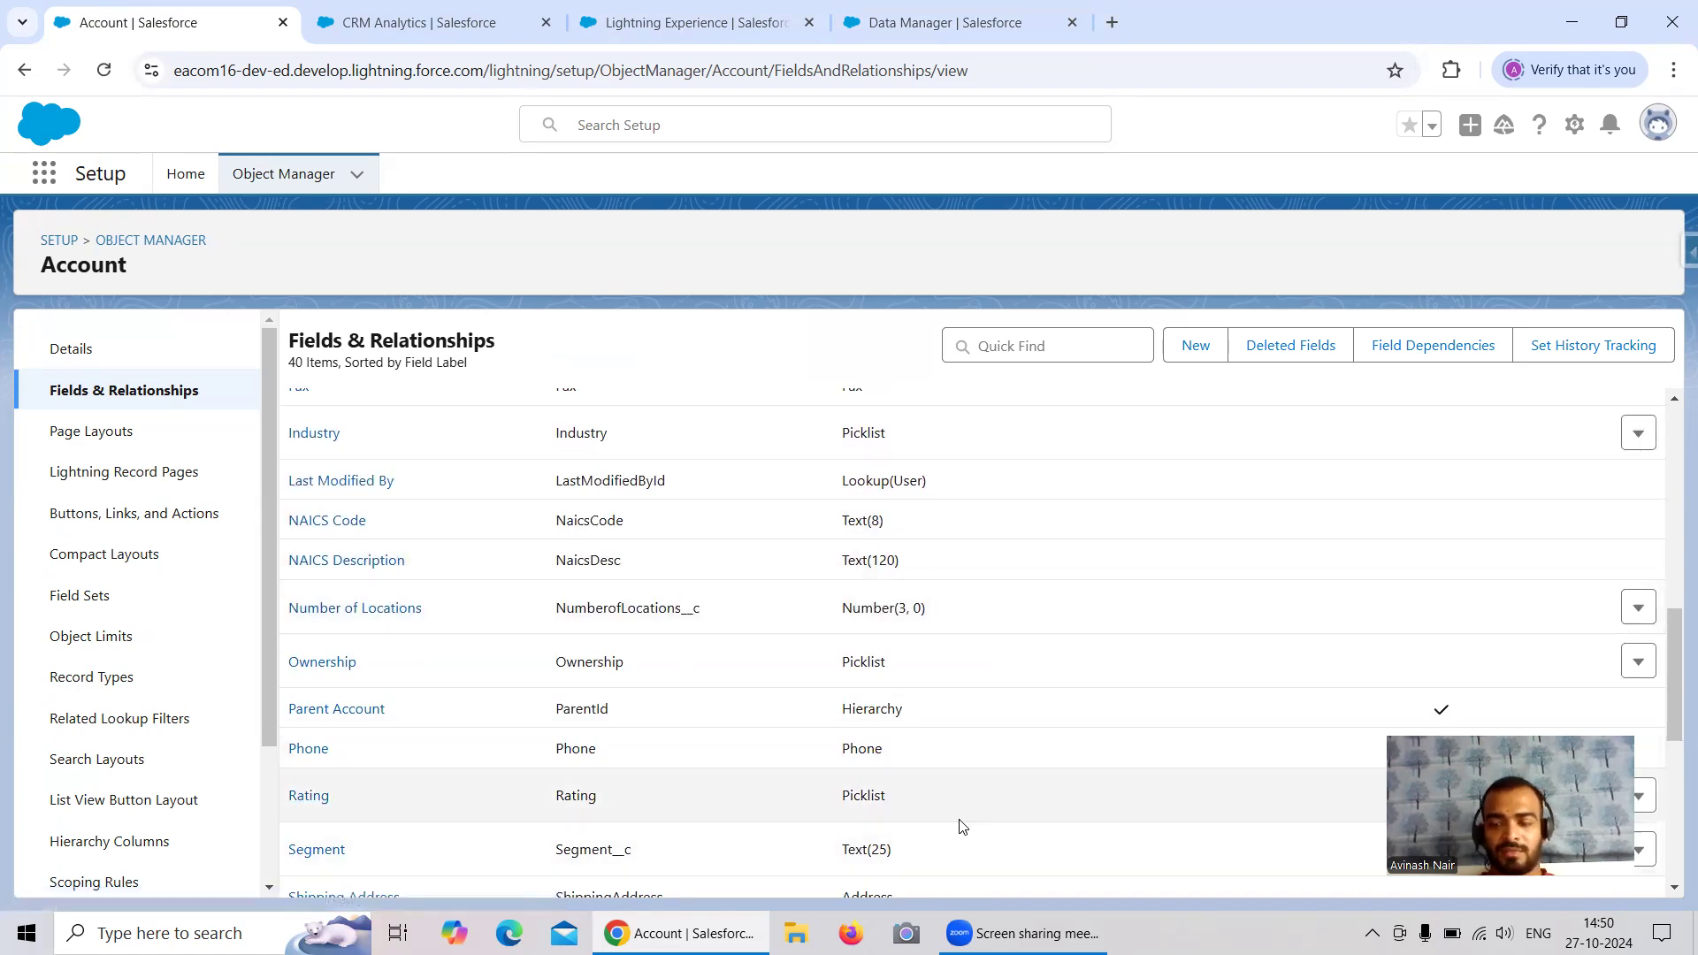
pyautogui.scroll(-1, 783, 783)
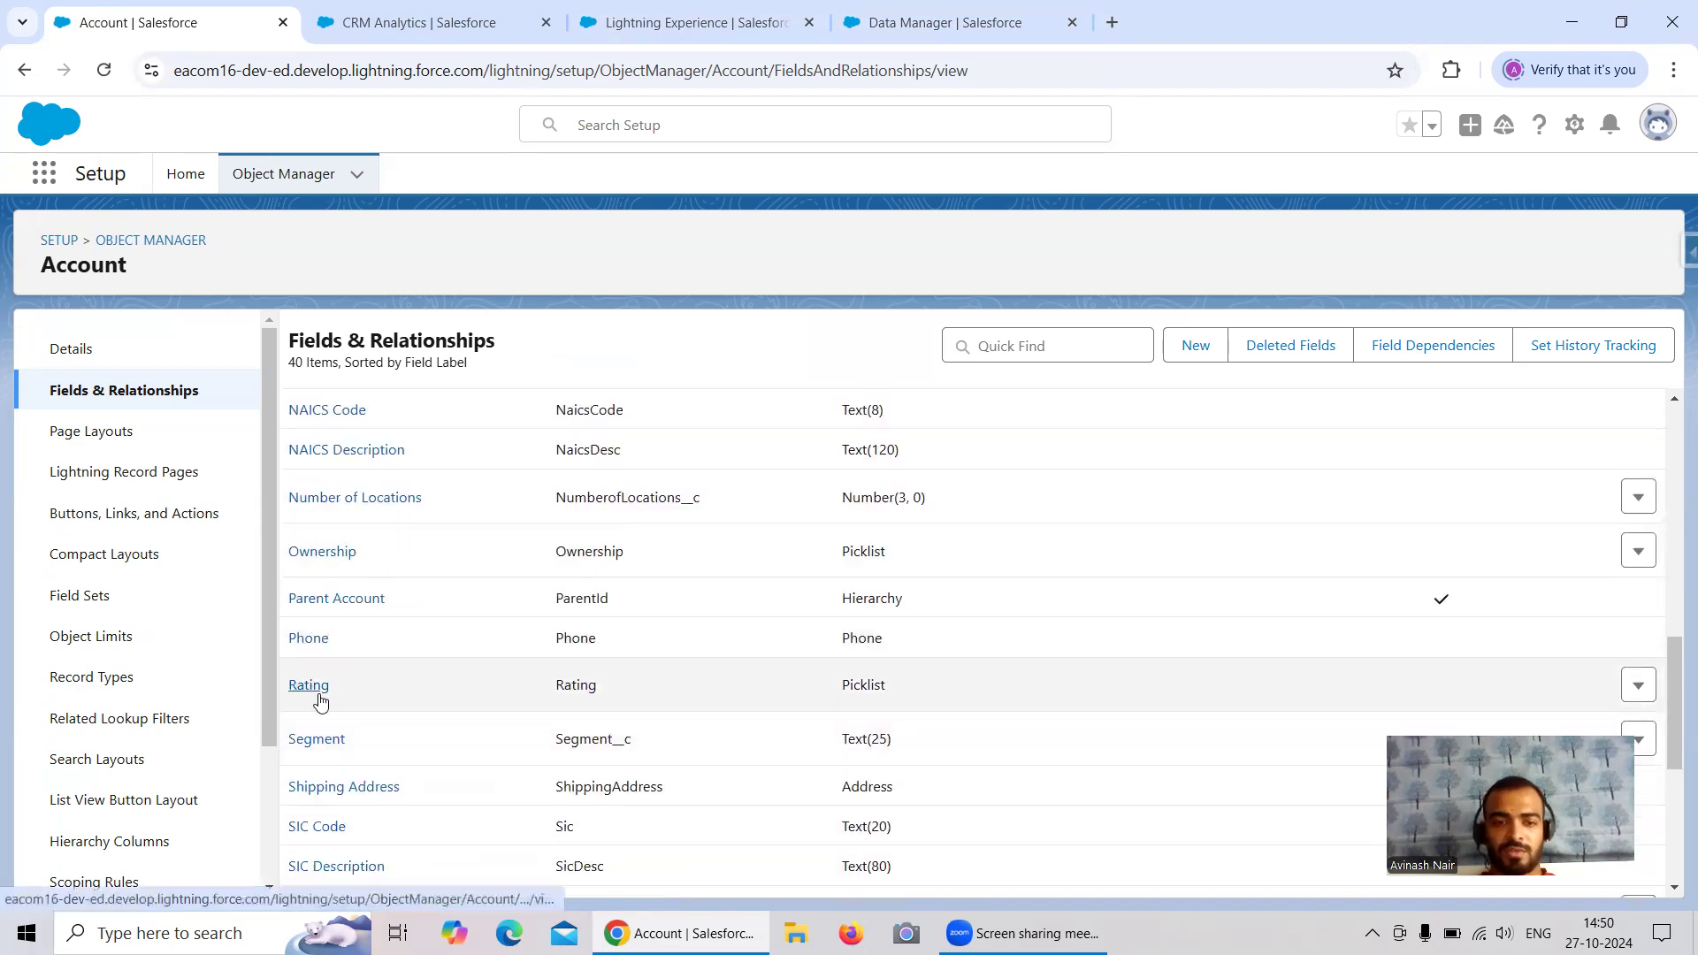
pyautogui.click(321, 702)
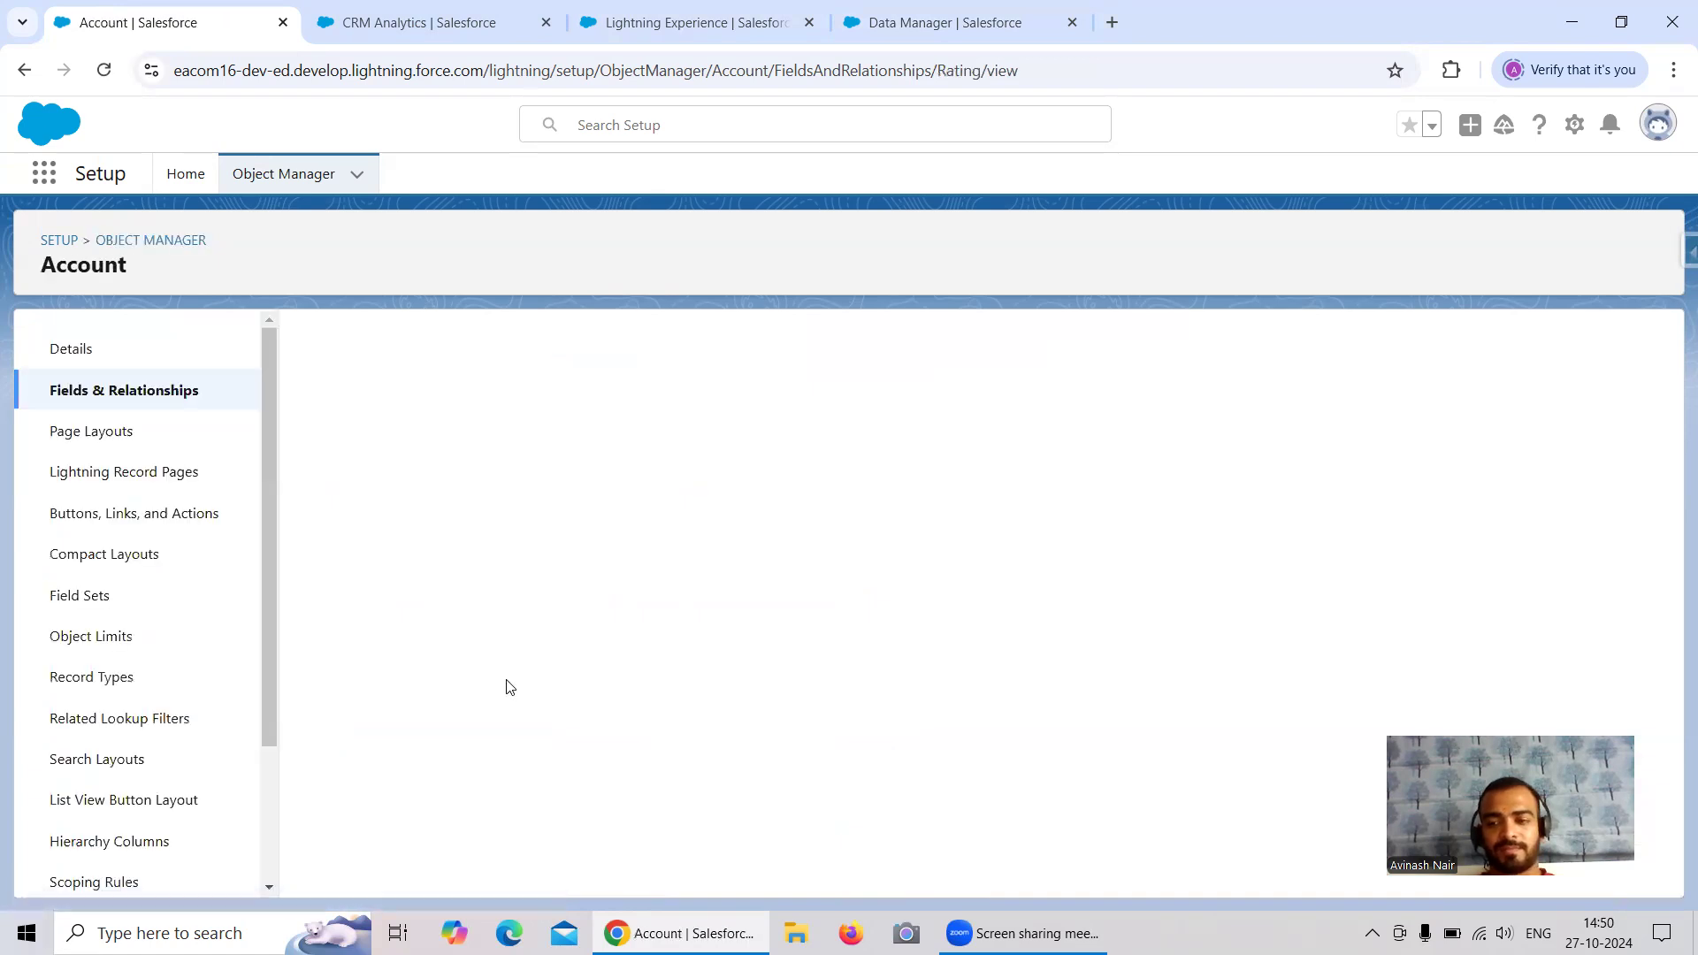
pyautogui.click(814, 423)
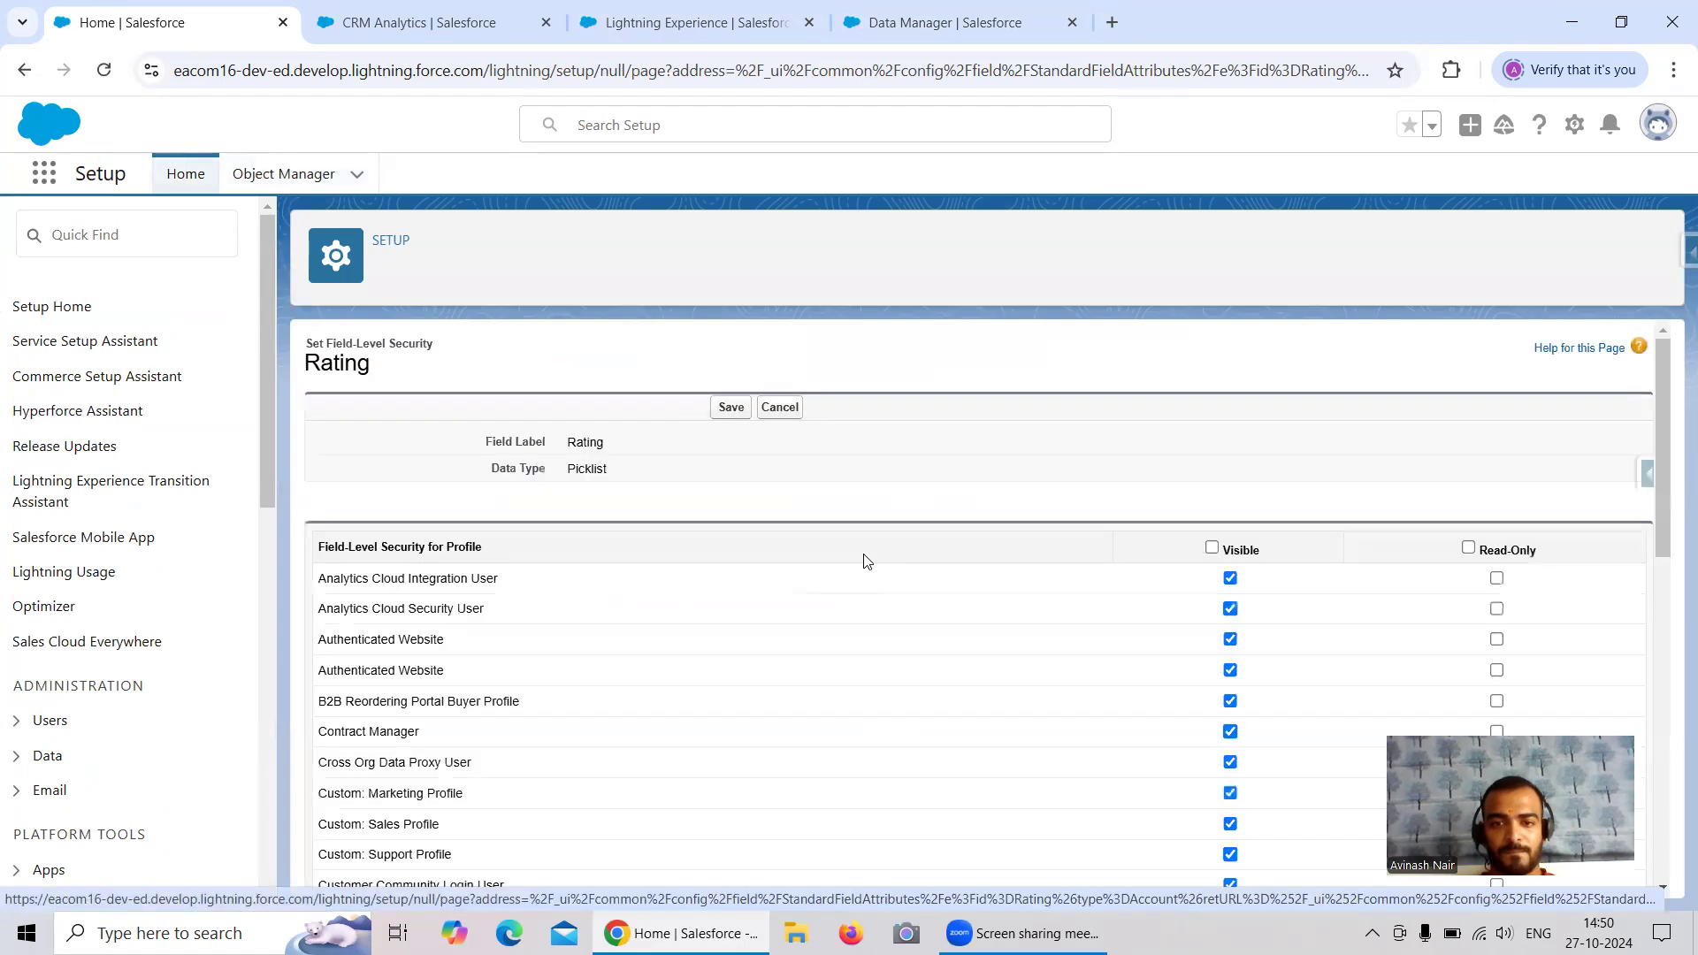
pyautogui.moveTo(321, 579); pyautogui.dragTo(326, 613)
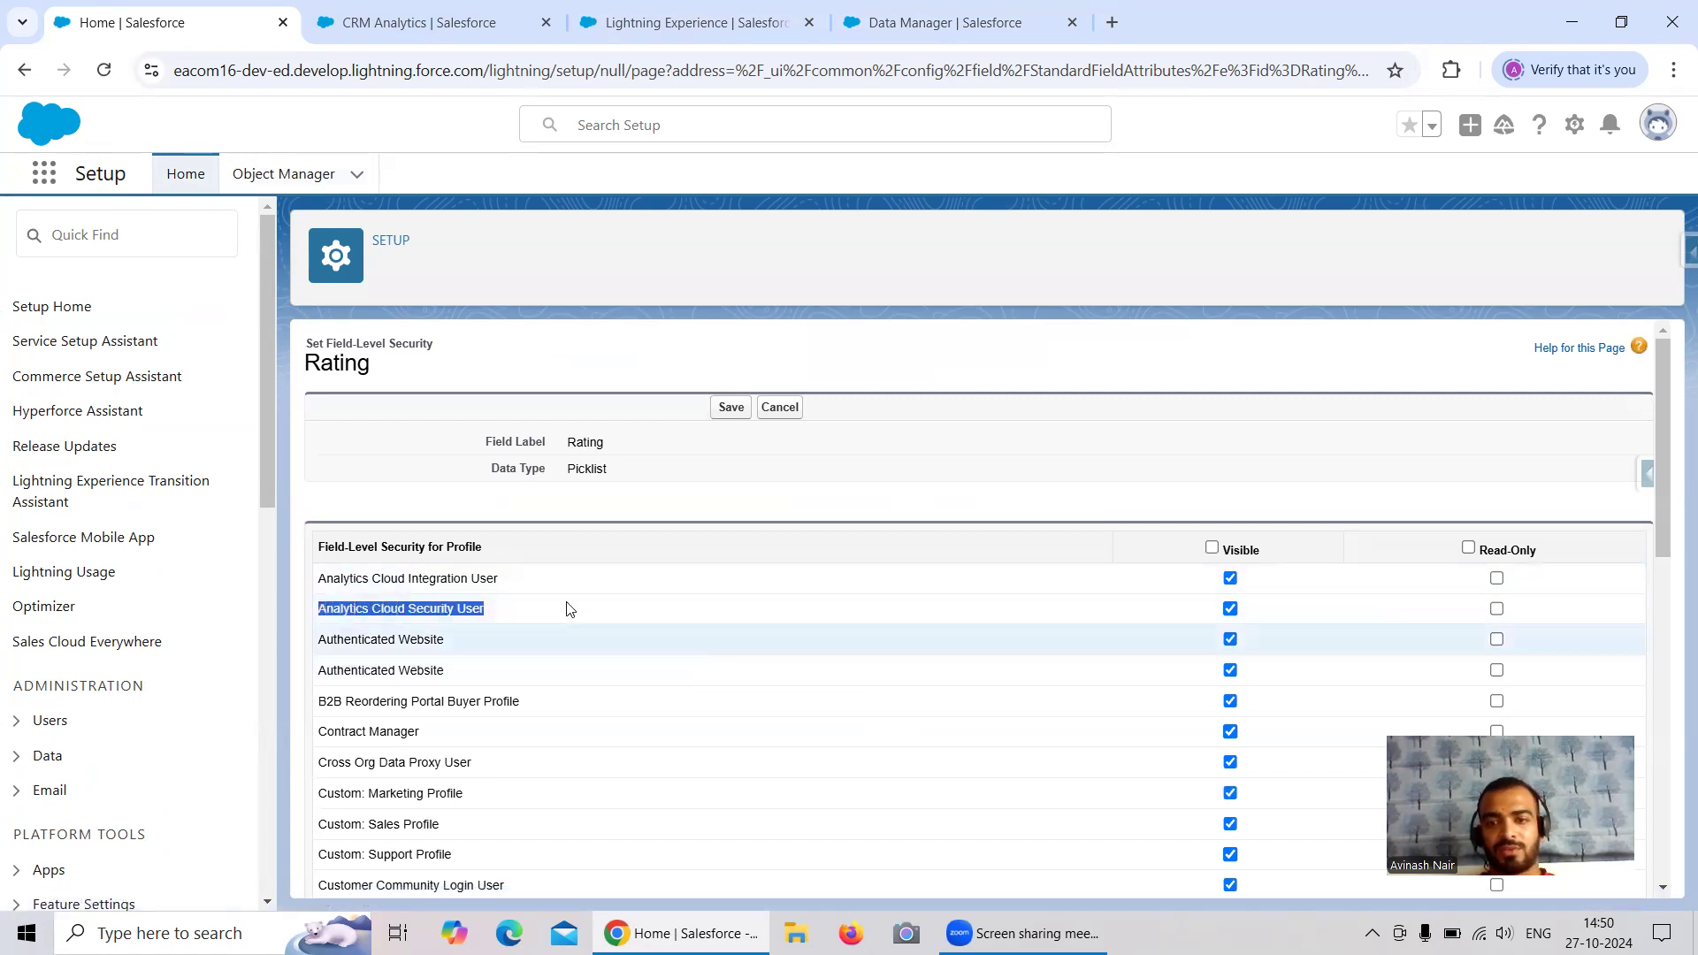
pyautogui.click(1231, 579)
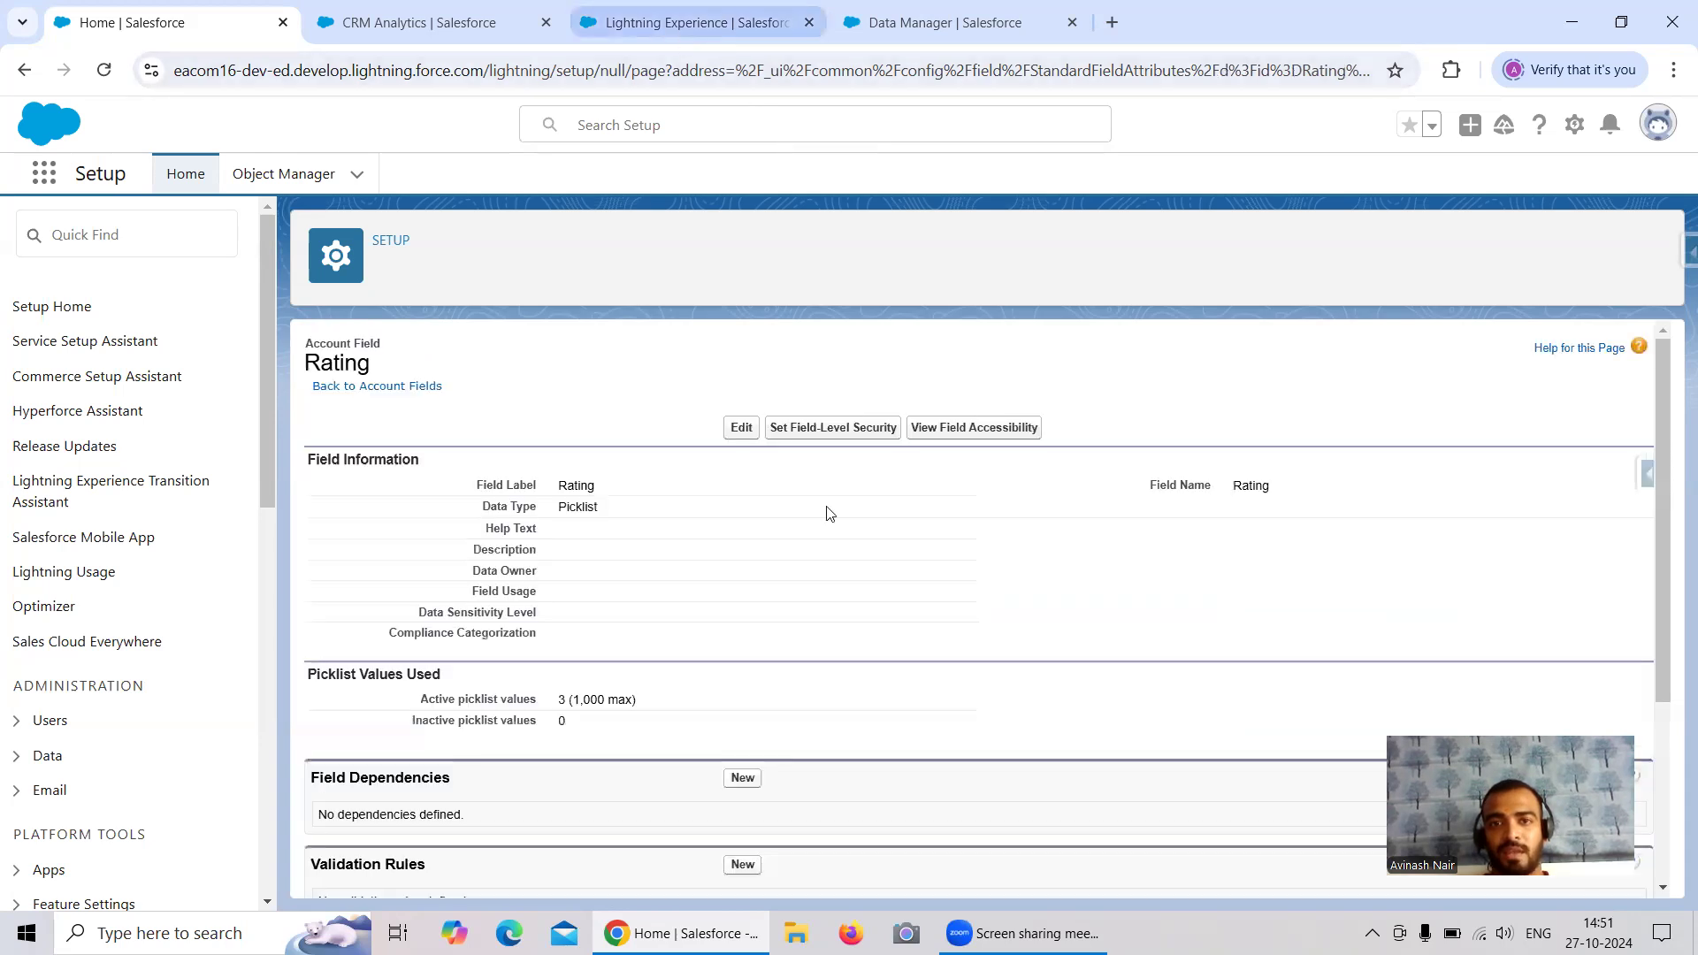
# Switch to Data Manager, reload it and reopen the sync field selection of the Account object under SFDC_LOCAL
pyautogui.click(953, 23)
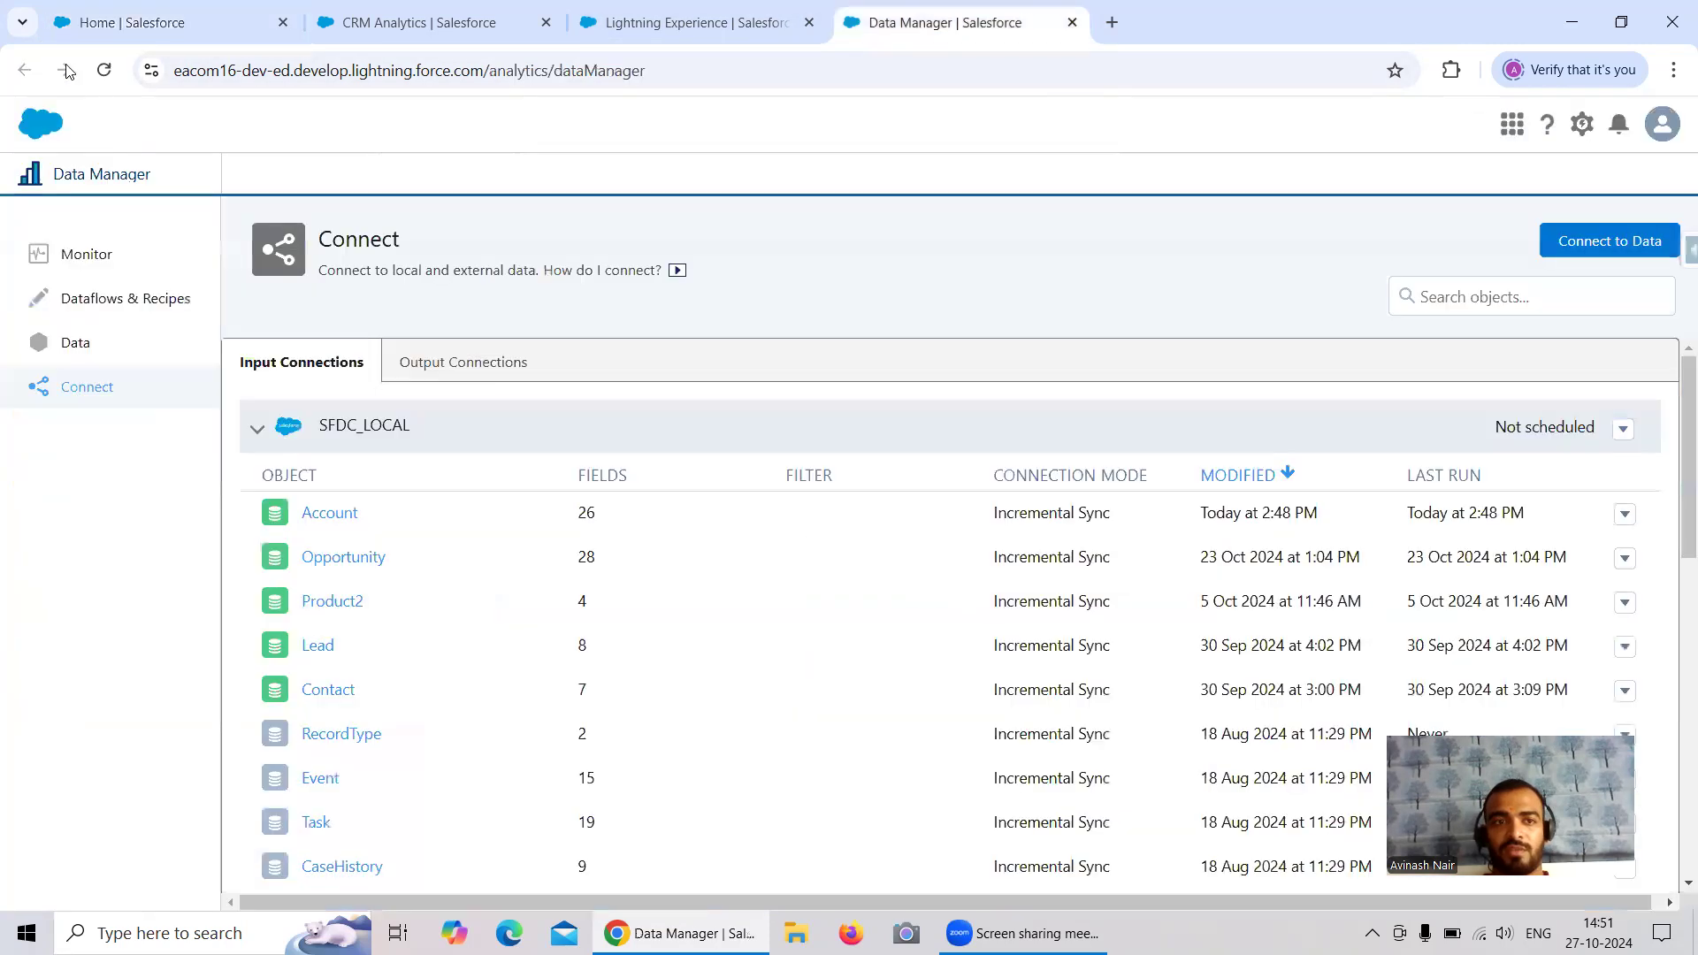
pyautogui.click(104, 71)
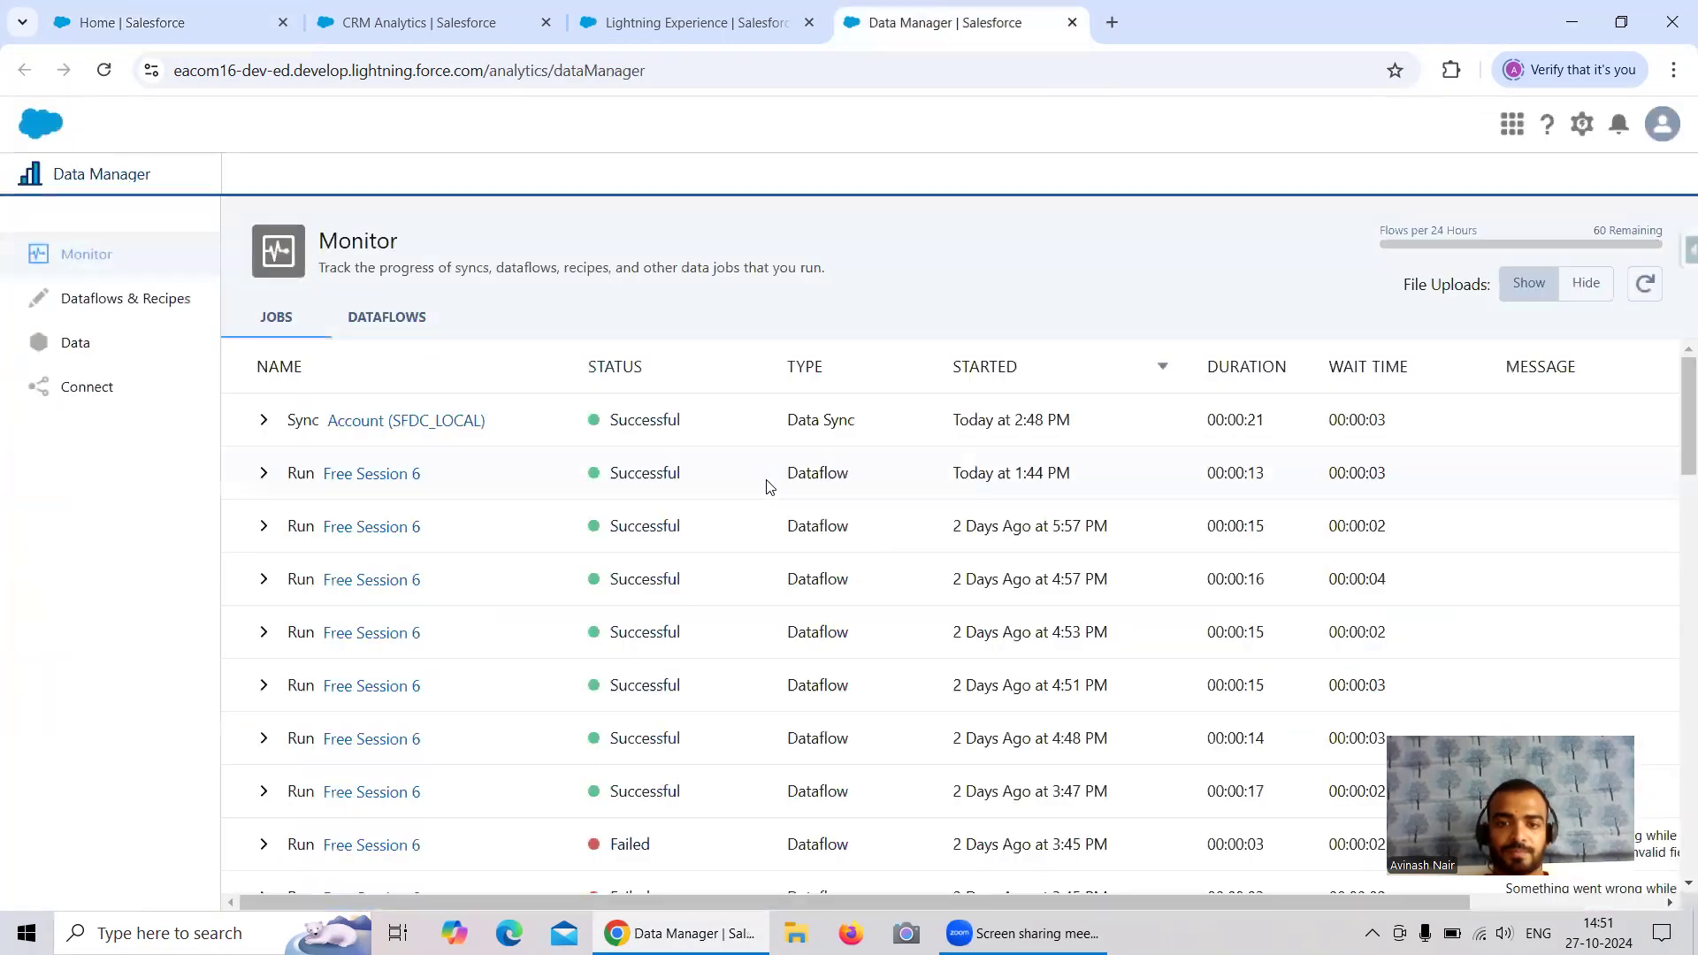
pyautogui.click(151, 383)
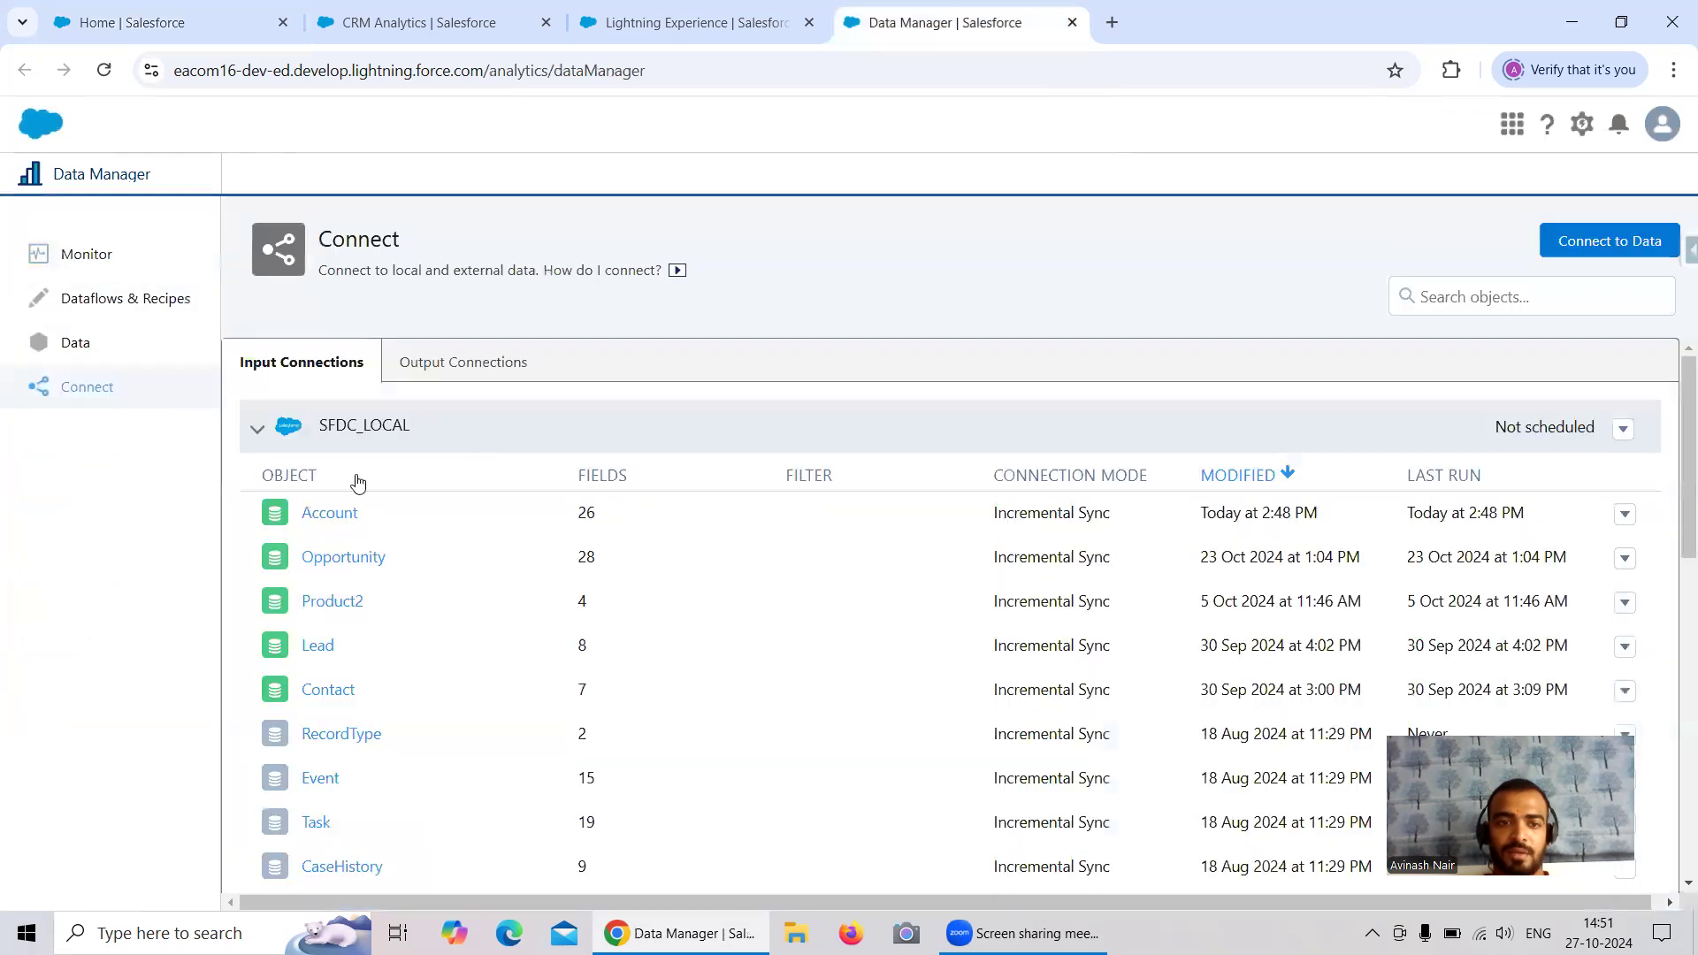
pyautogui.click(331, 514)
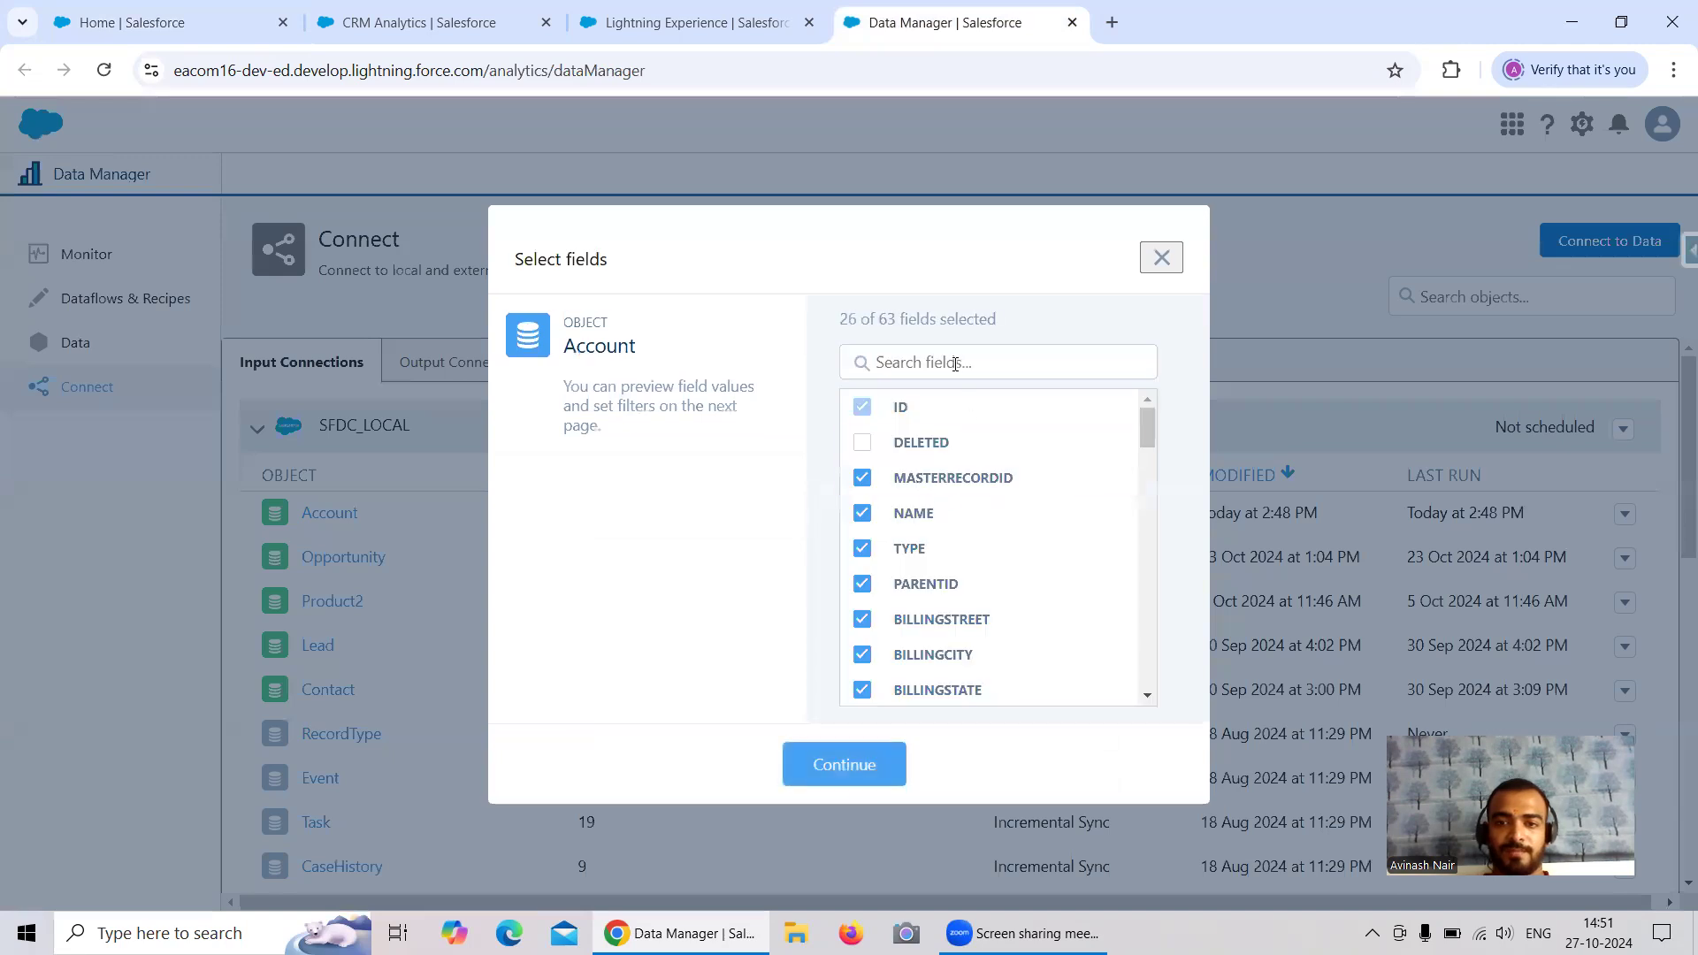
# Search the Account sync fields for "Rat", then replace the search with "Acco" to check for the Account Rating field
pyautogui.click(954, 363)
pyautogui.write('Rat')
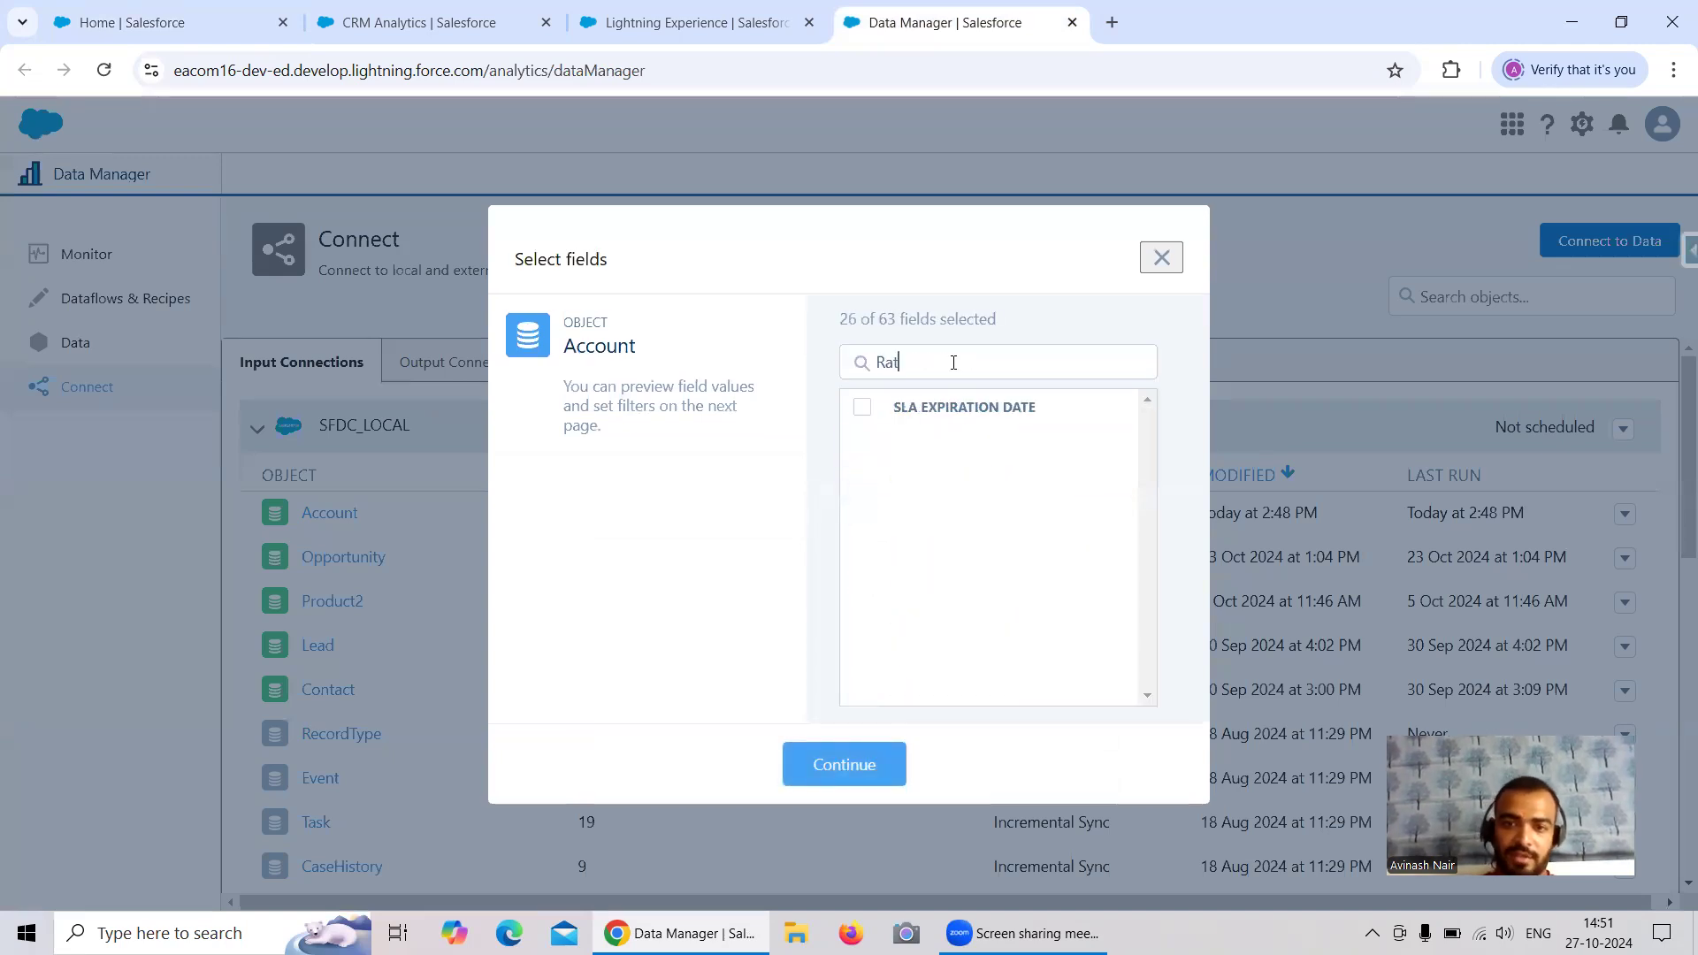
pyautogui.press('BackSpace')
pyautogui.press('BackSpace')
pyautogui.press('BackSpace')
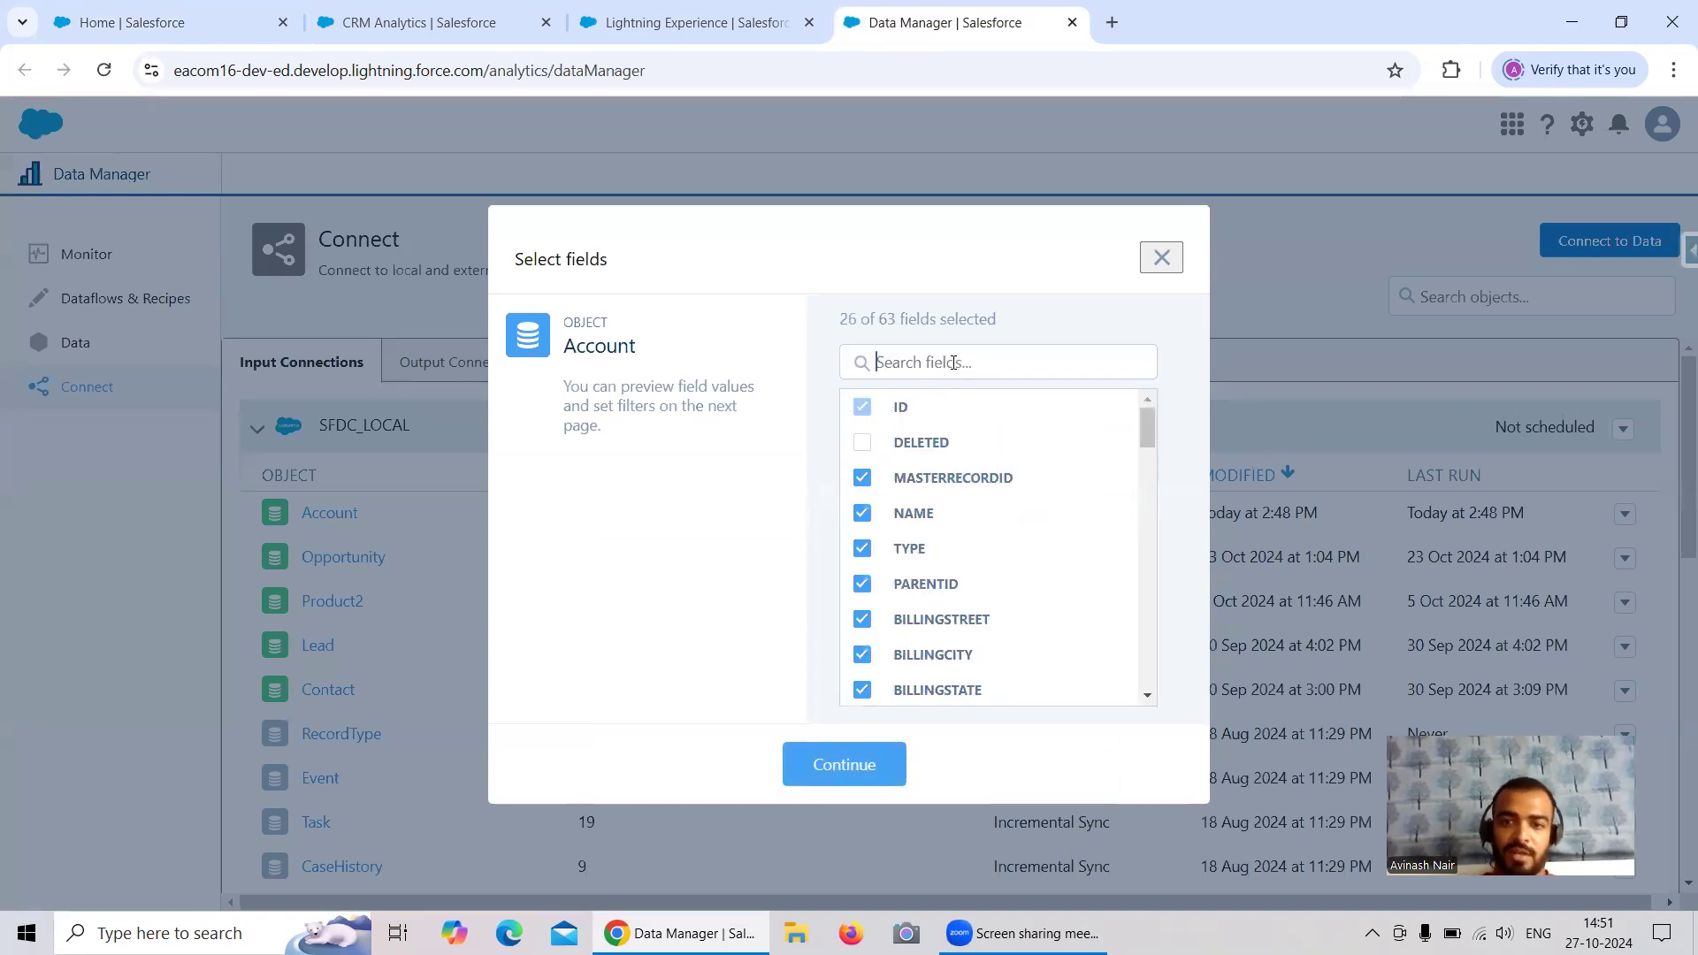
pyautogui.write('Acco')
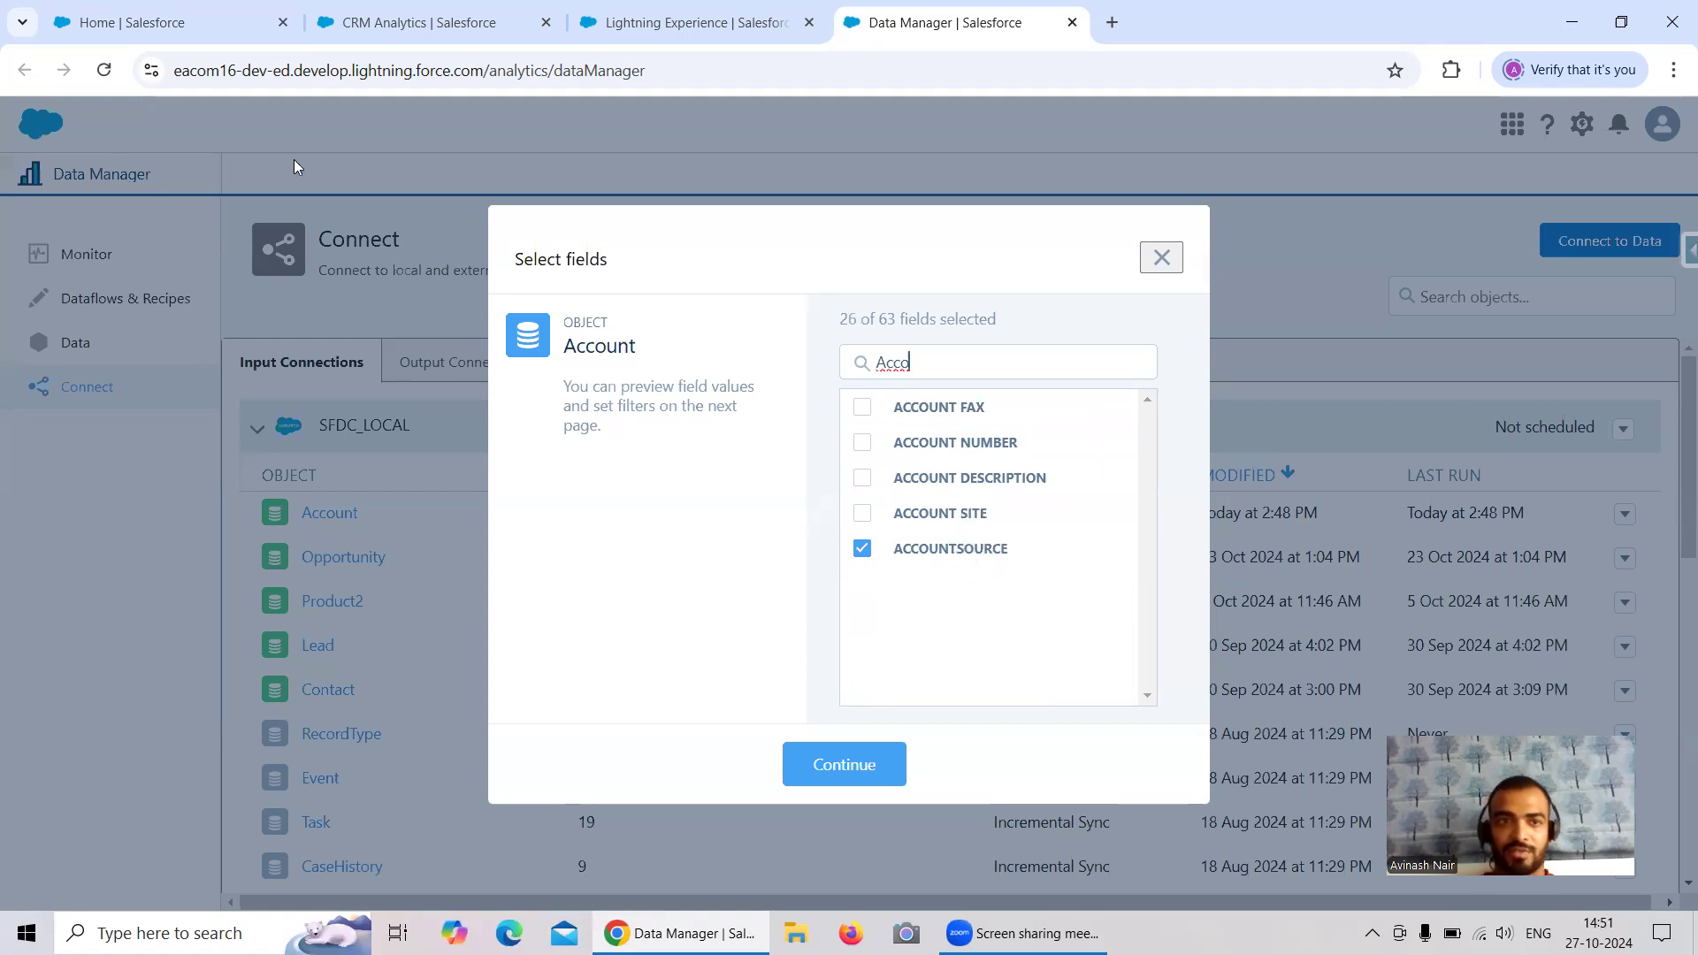
# Restore the Rating field's visibility for the Analytics Cloud Integration User profile in its field-level security in Setup
pyautogui.click(120, 22)
pyautogui.click(832, 428)
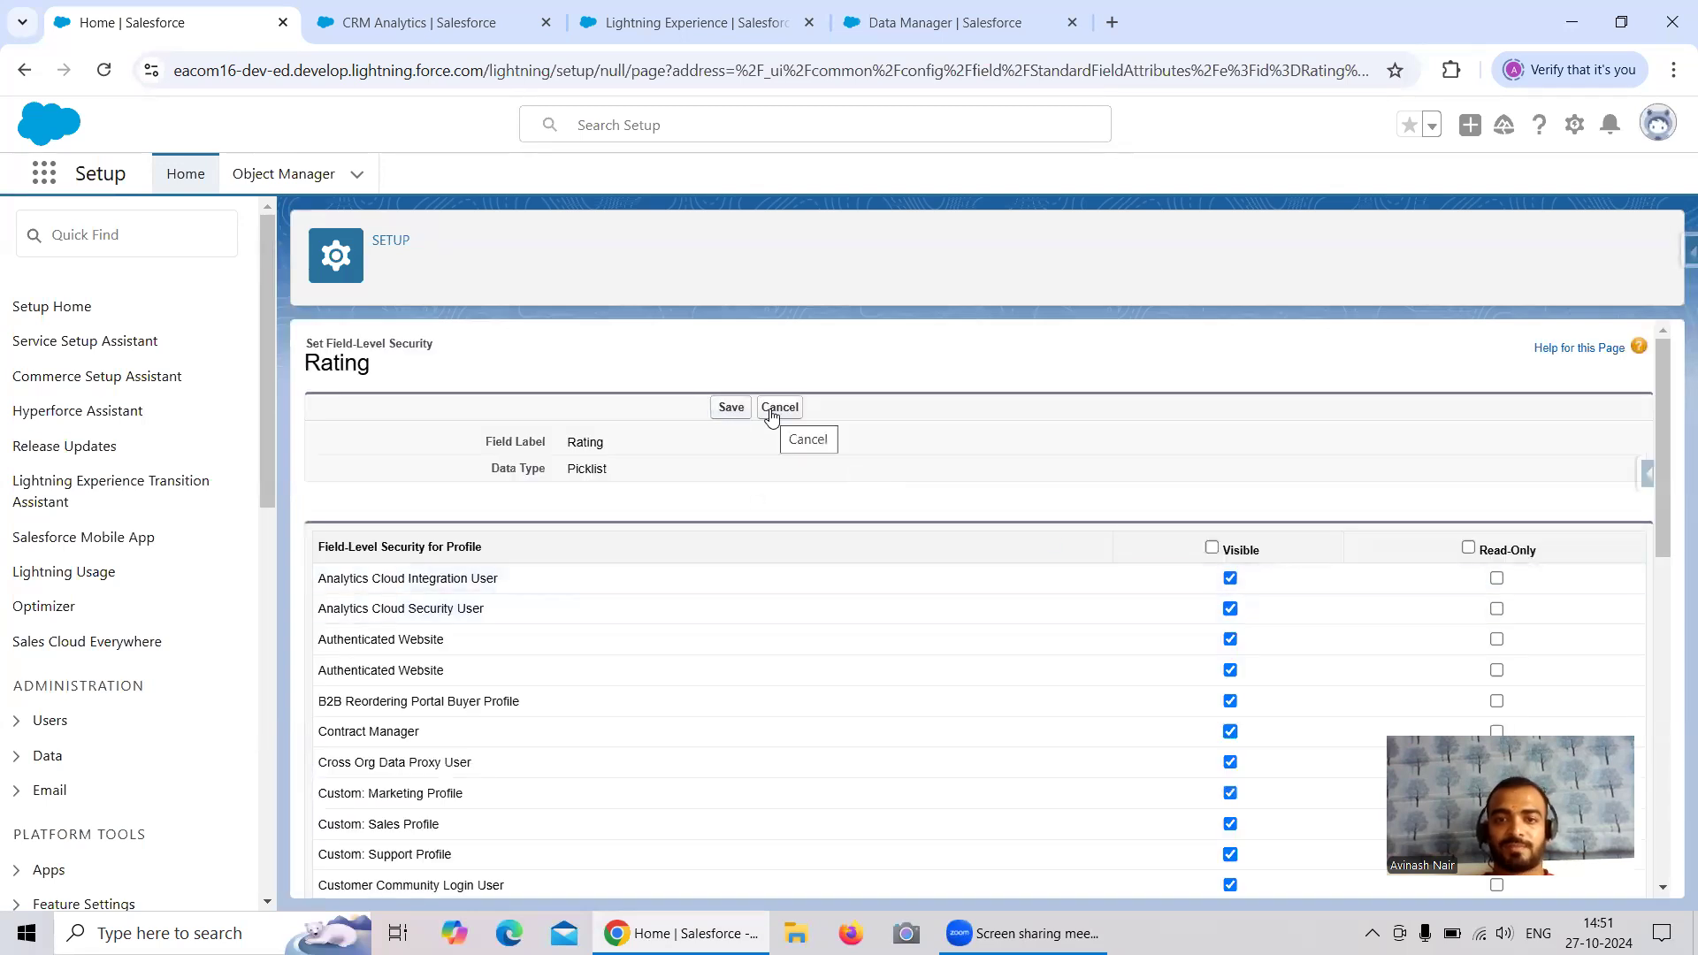
pyautogui.click(775, 412)
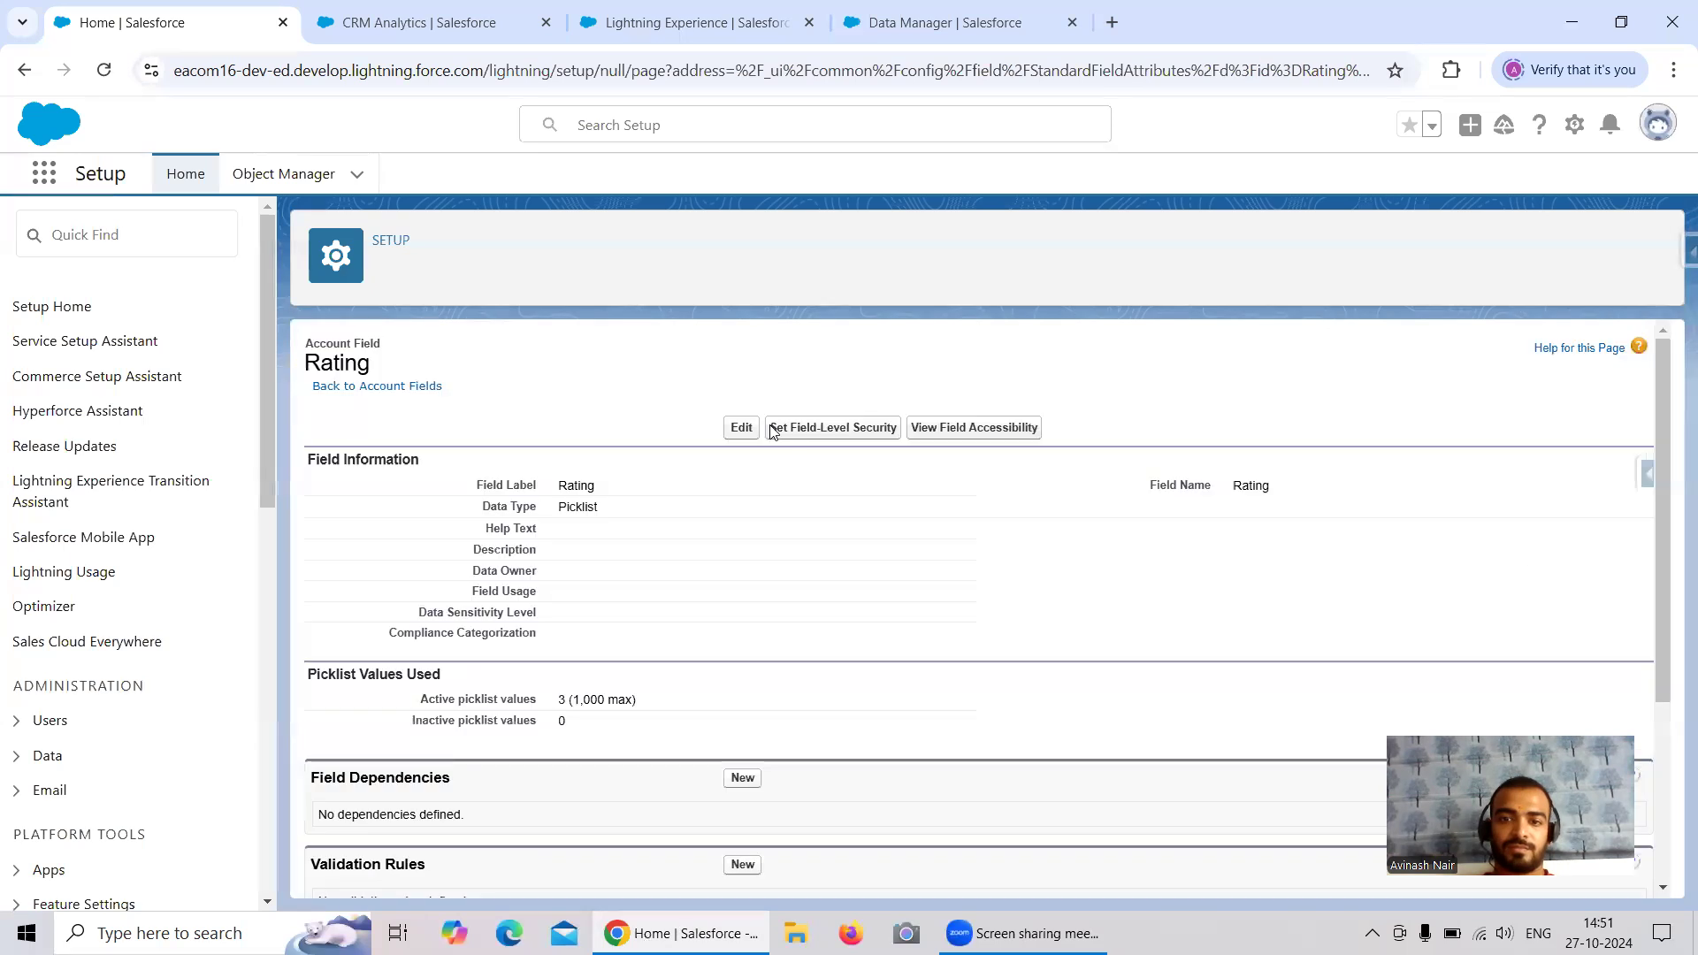
# Return to a freshly loaded Data Manager and open Account's sync field selection again from the SFDC_LOCAL connection
pyautogui.click(910, 27)
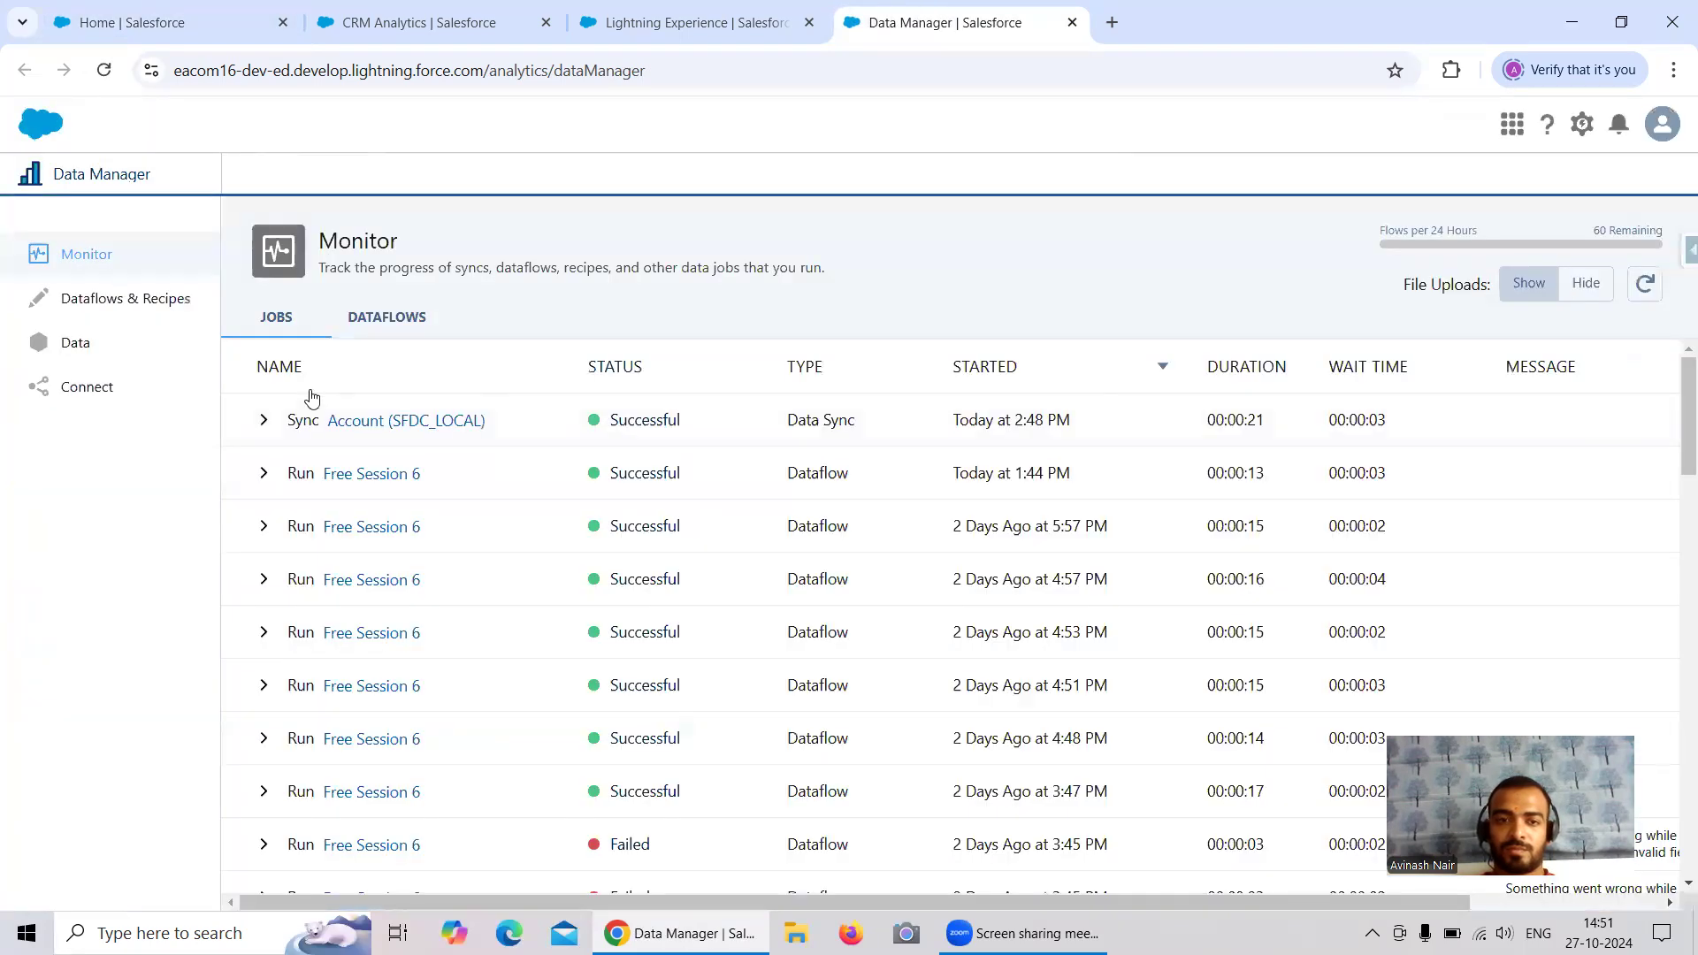
pyautogui.click(133, 387)
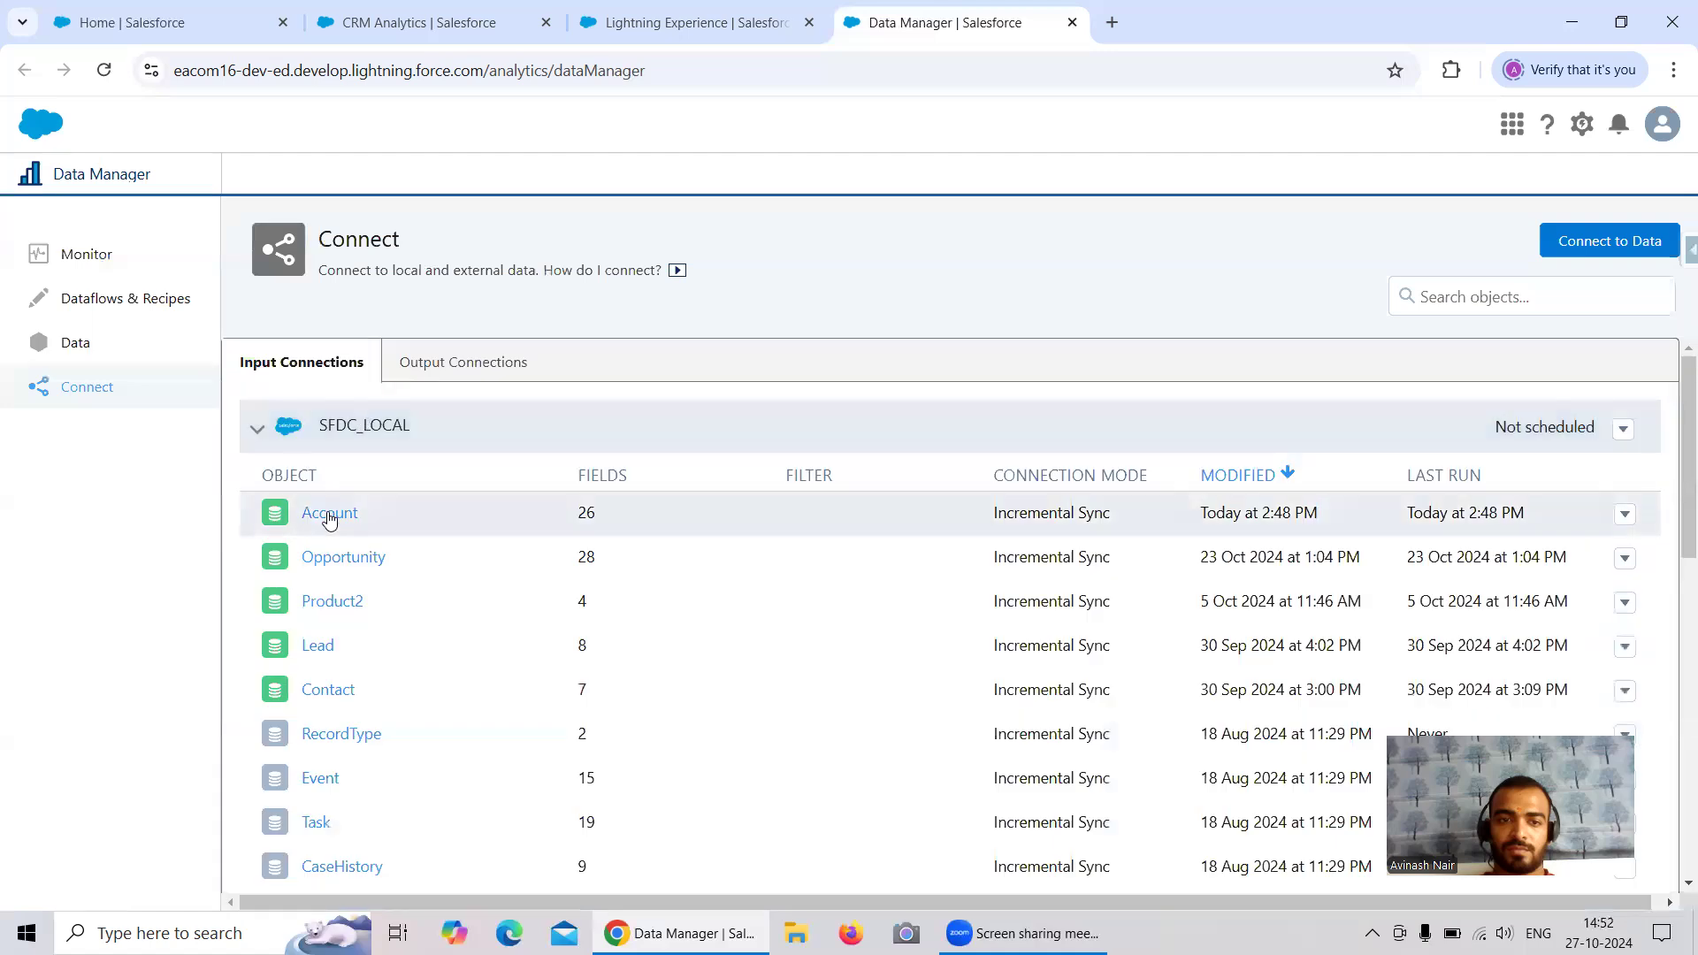
pyautogui.click(329, 513)
# Look up the Account Rating field with the search "Ac" and the Segment field with the search "Se"
pyautogui.click(961, 361)
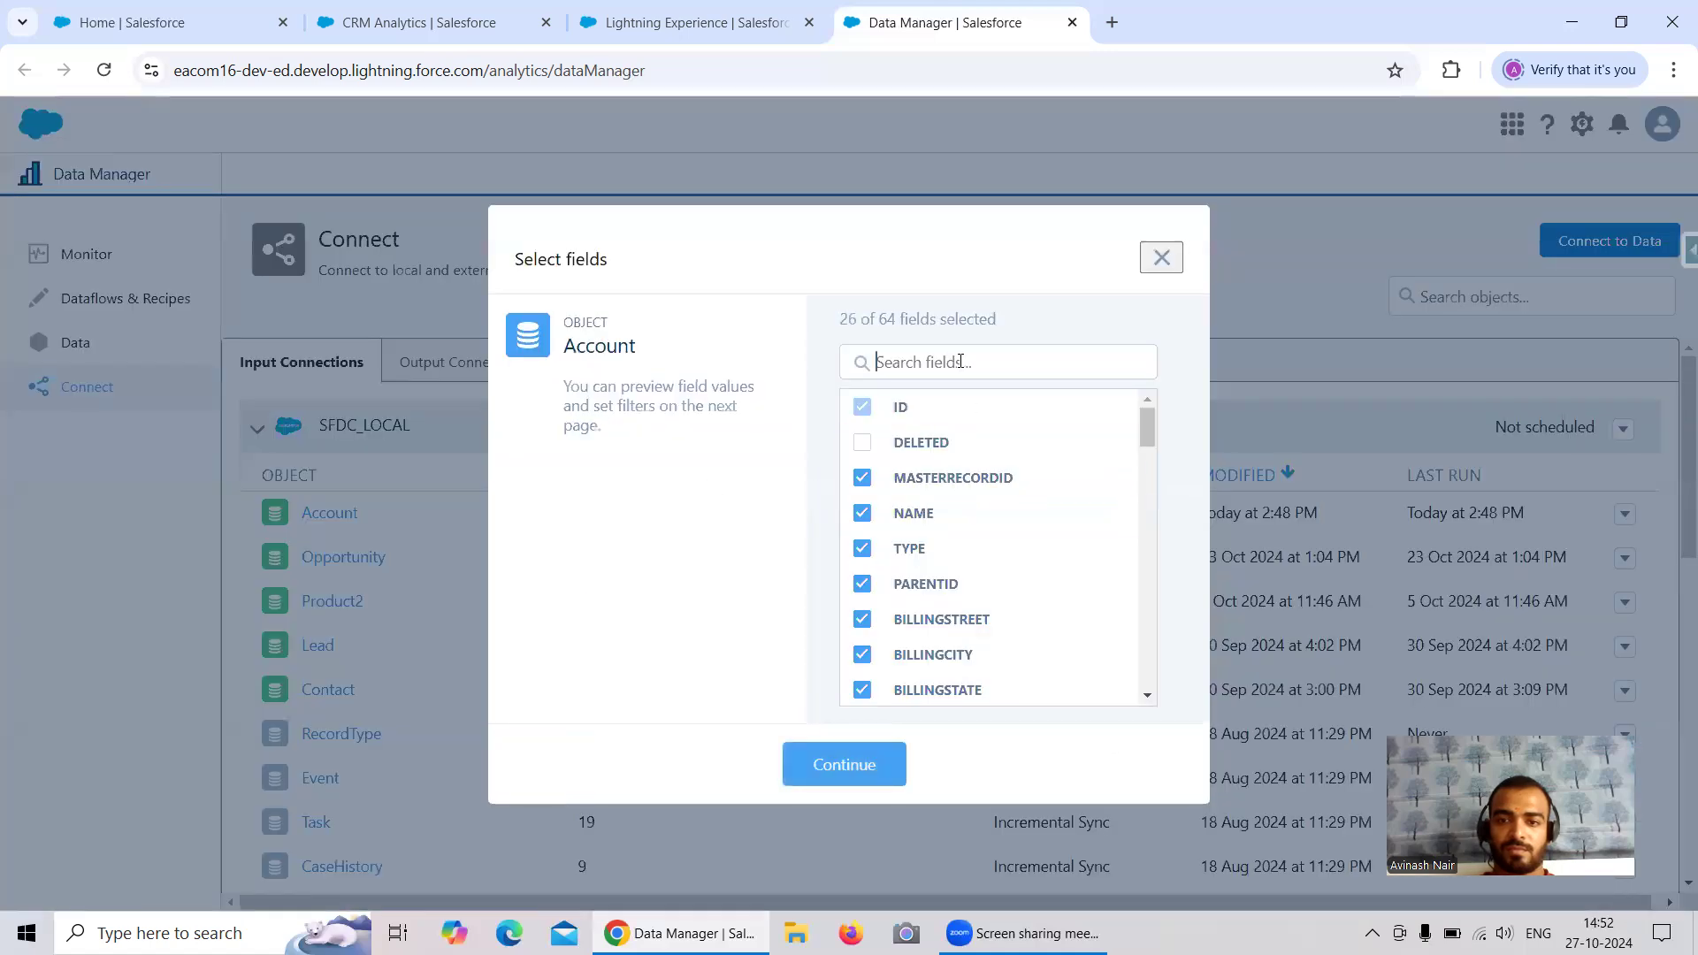
pyautogui.write('Acou')
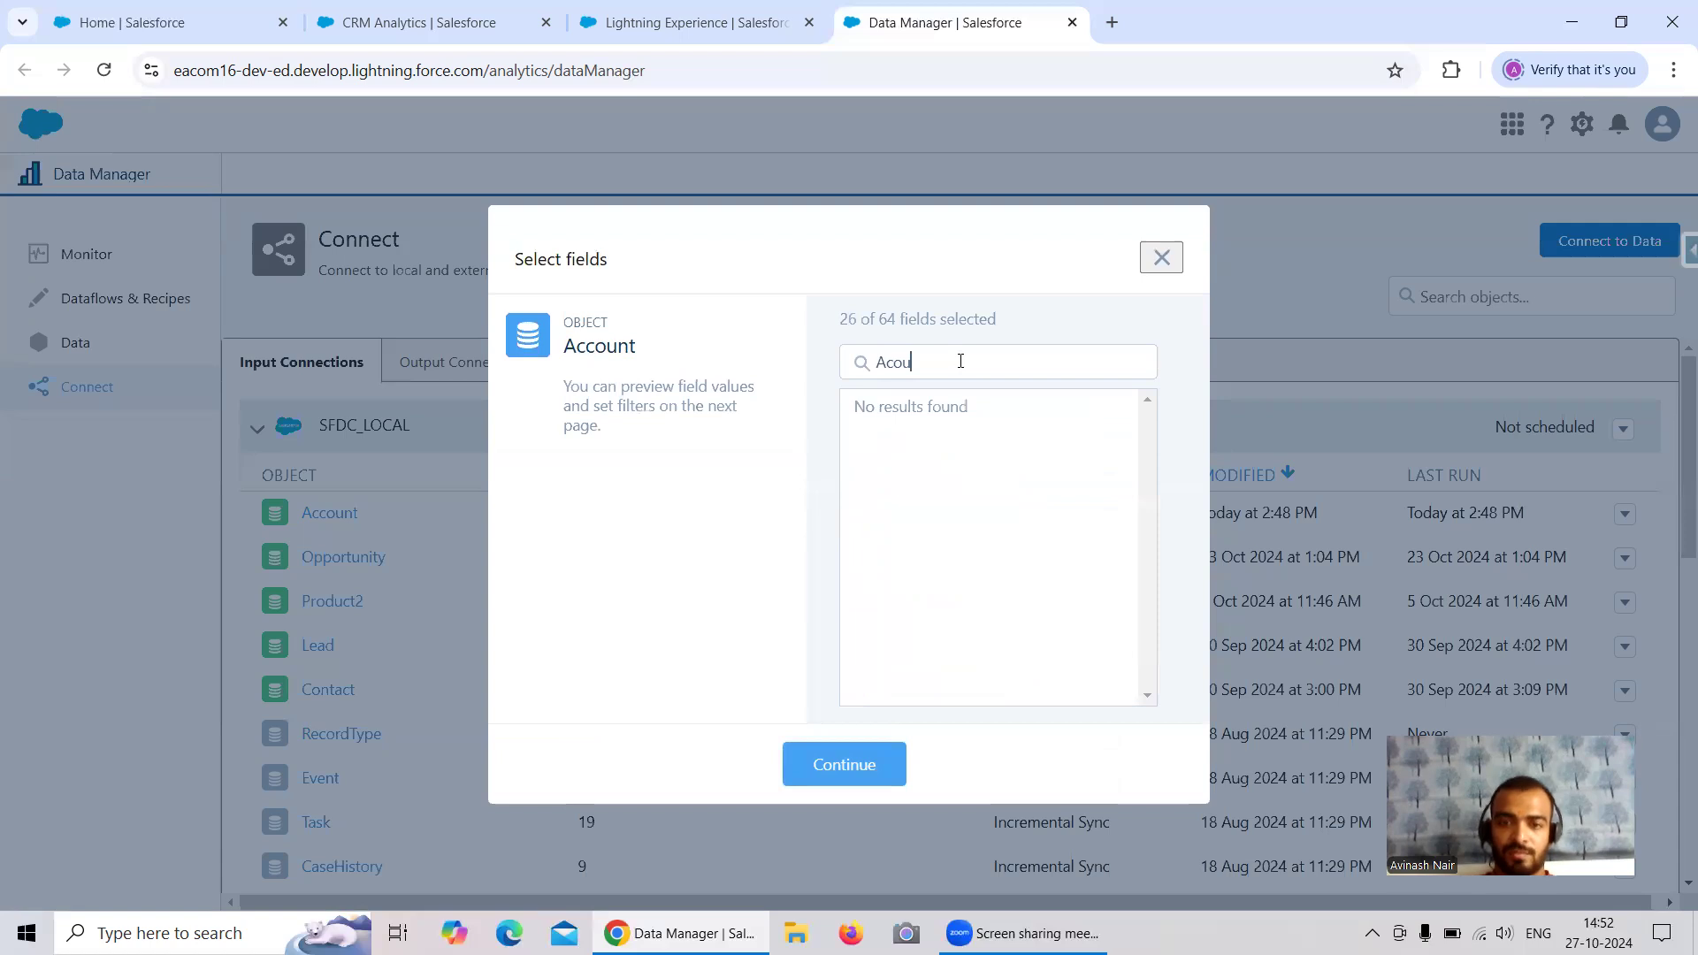
pyautogui.press('BackSpace')
pyautogui.press('BackSpace')
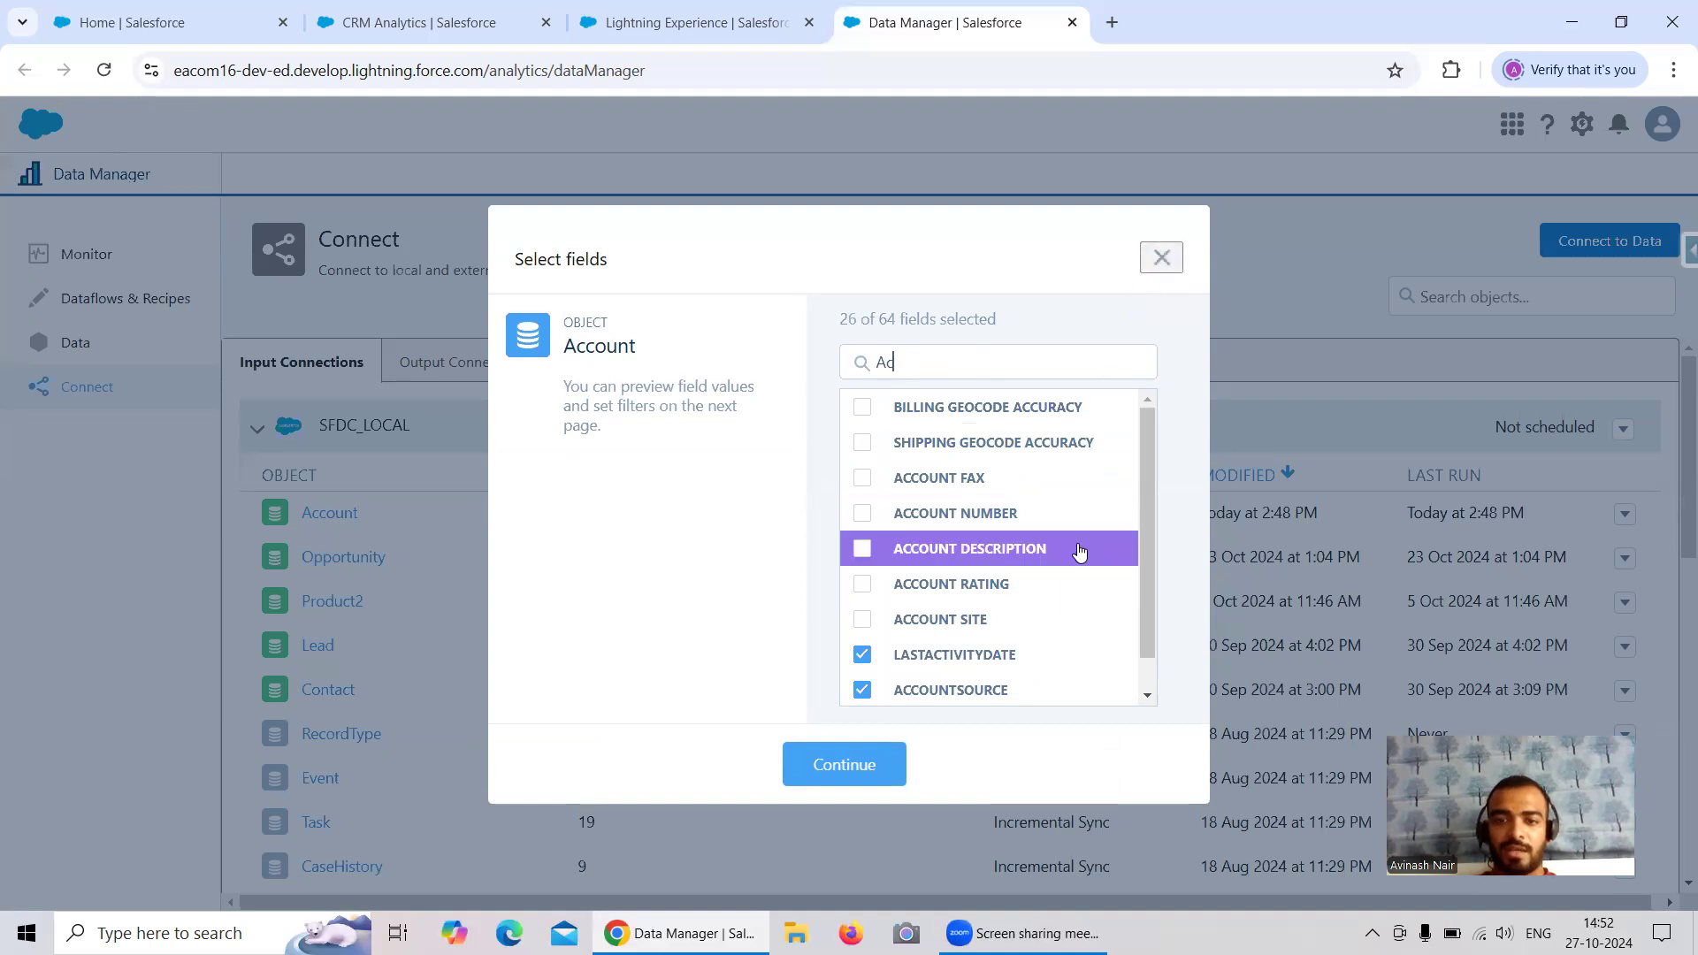
pyautogui.moveTo(916, 363); pyautogui.dragTo(864, 368)
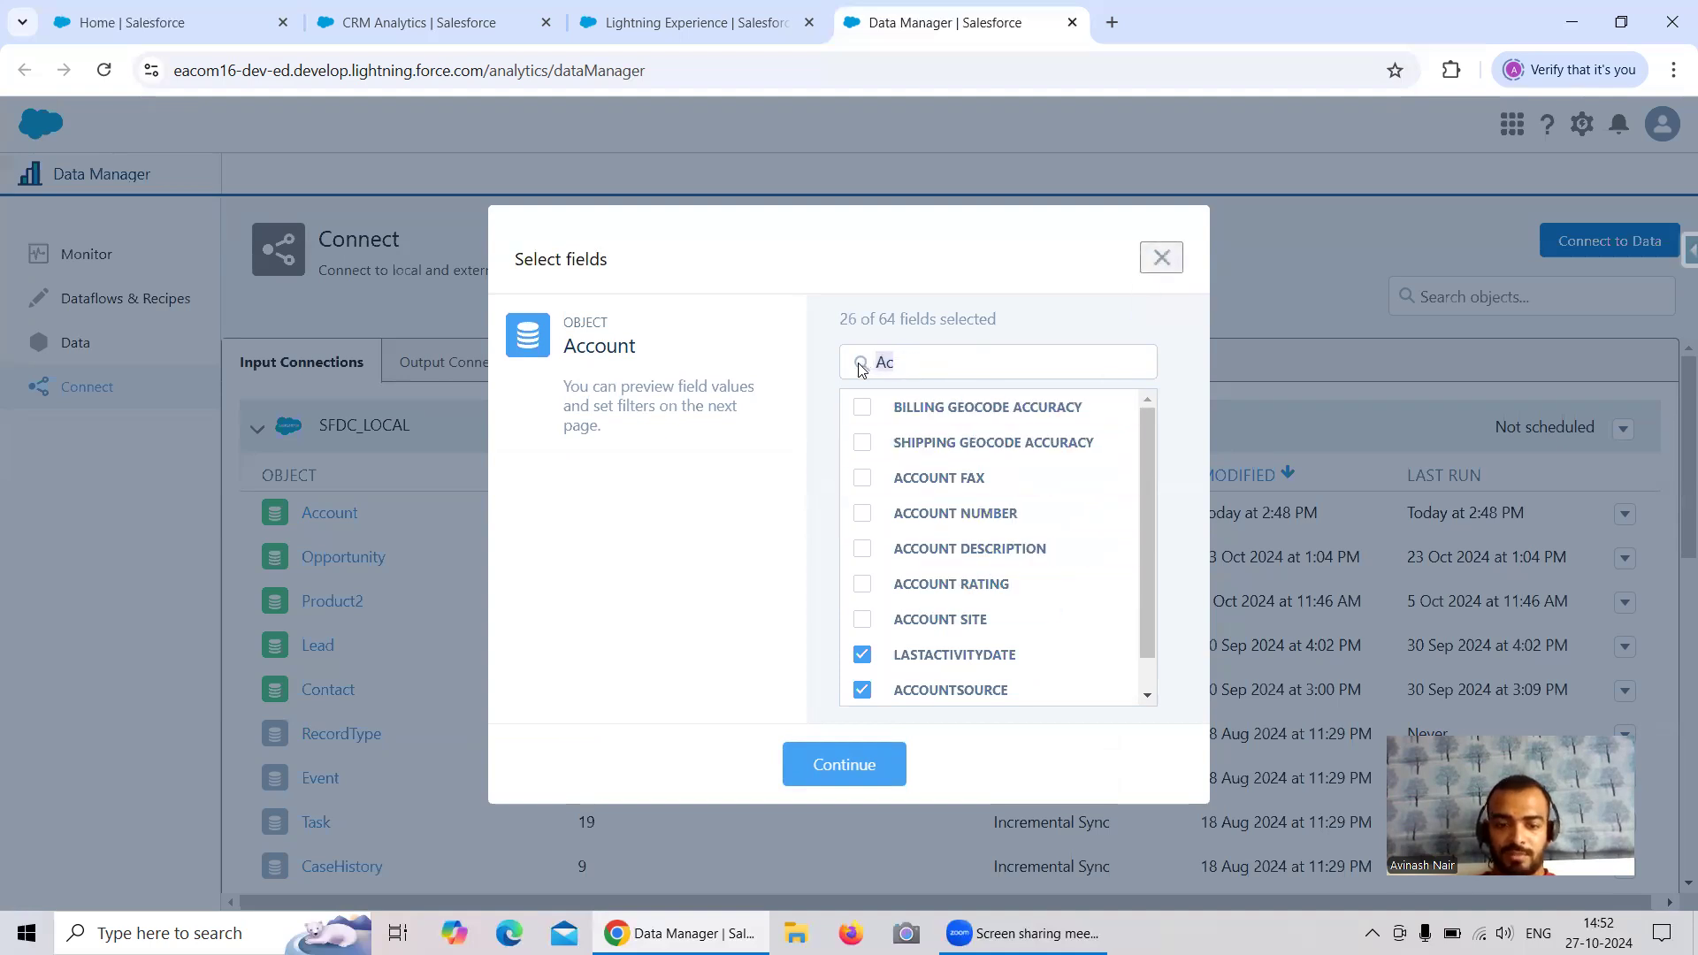
pyautogui.write('Se')
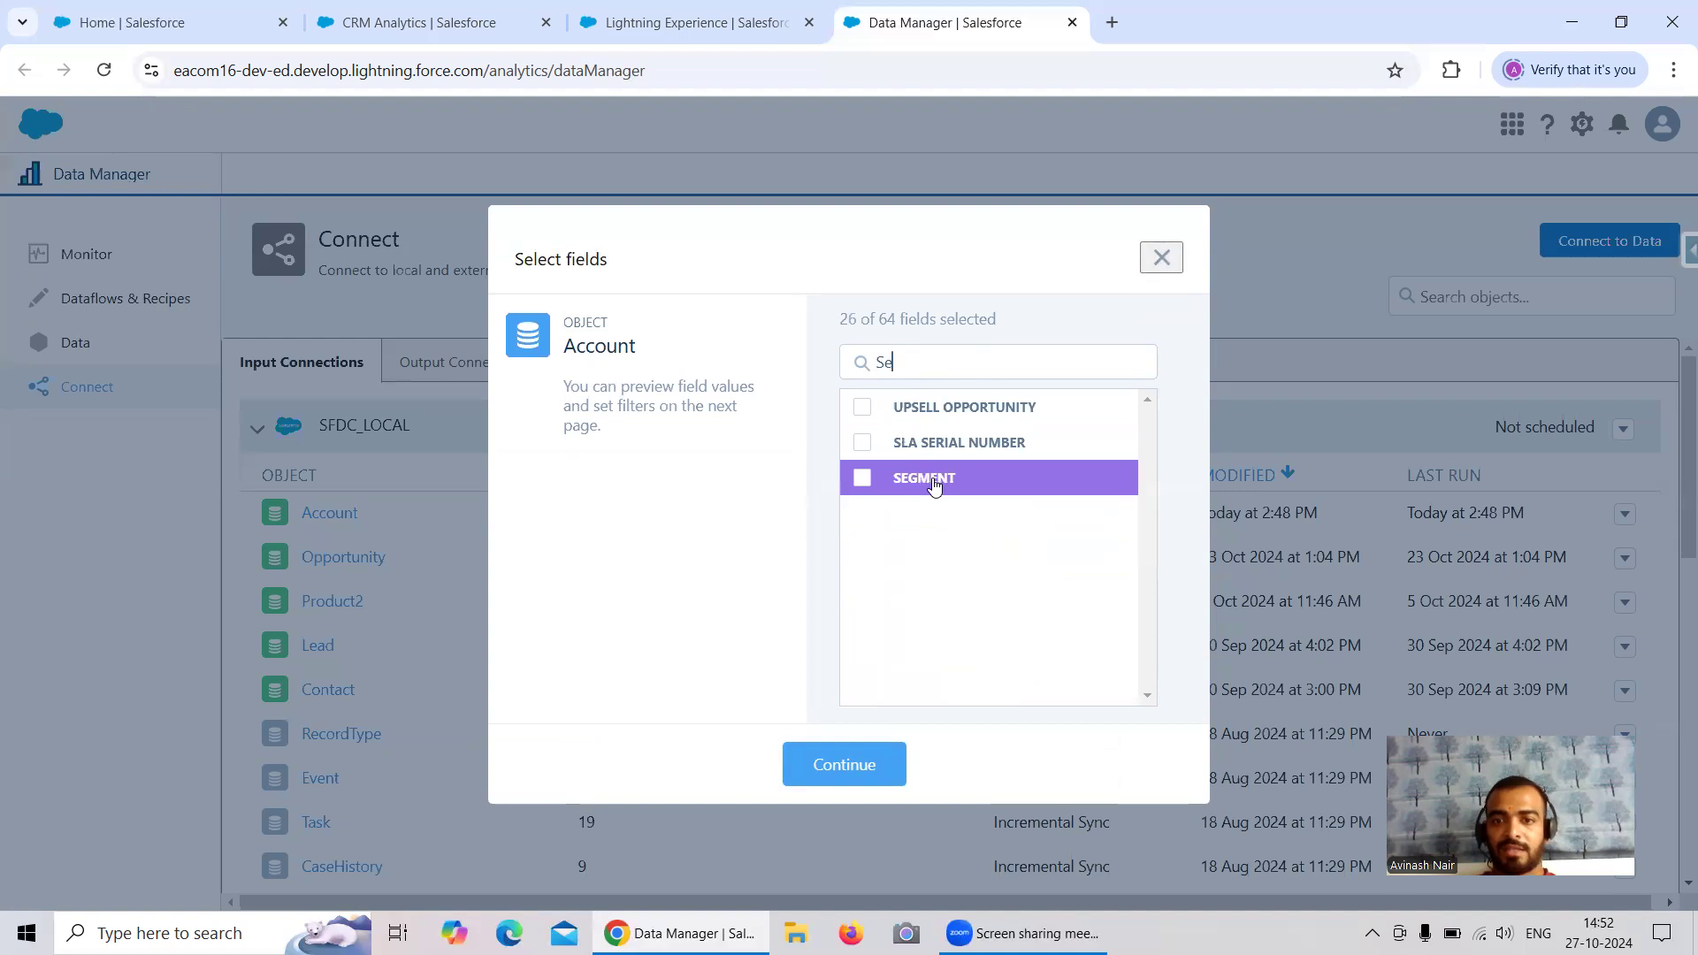
# Open the Account object's Fields & Relationships list again through the Object Manager in Setup
pyautogui.click(419, 22)
pyautogui.click(133, 22)
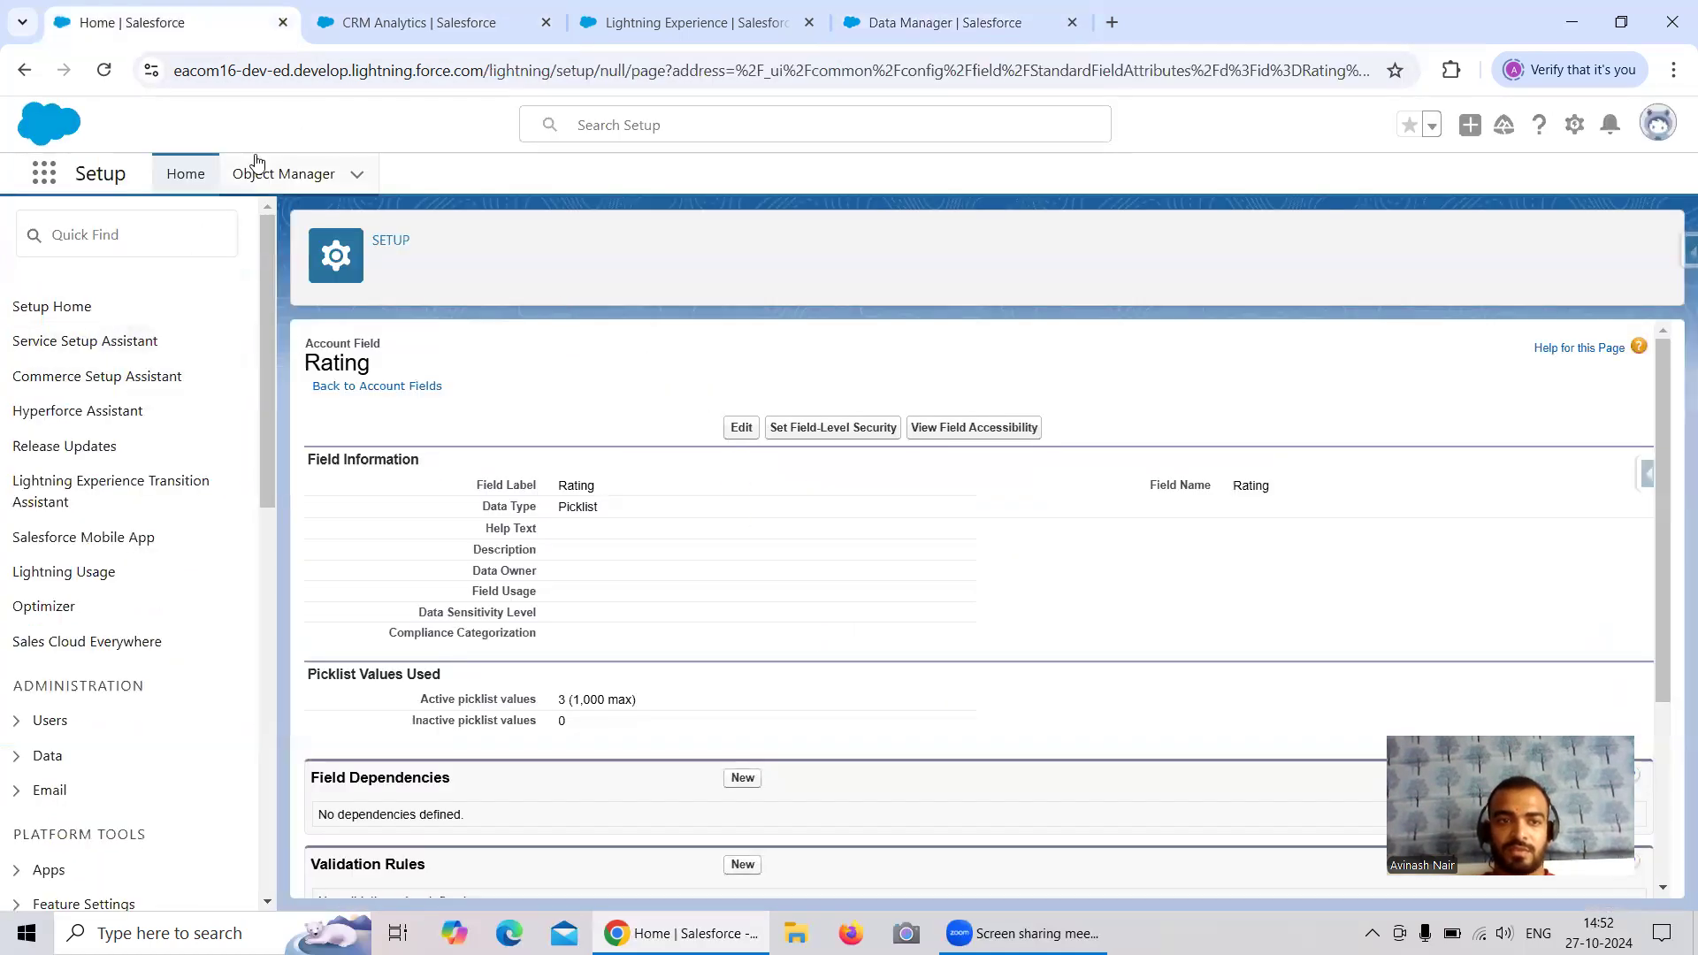
pyautogui.click(25, 71)
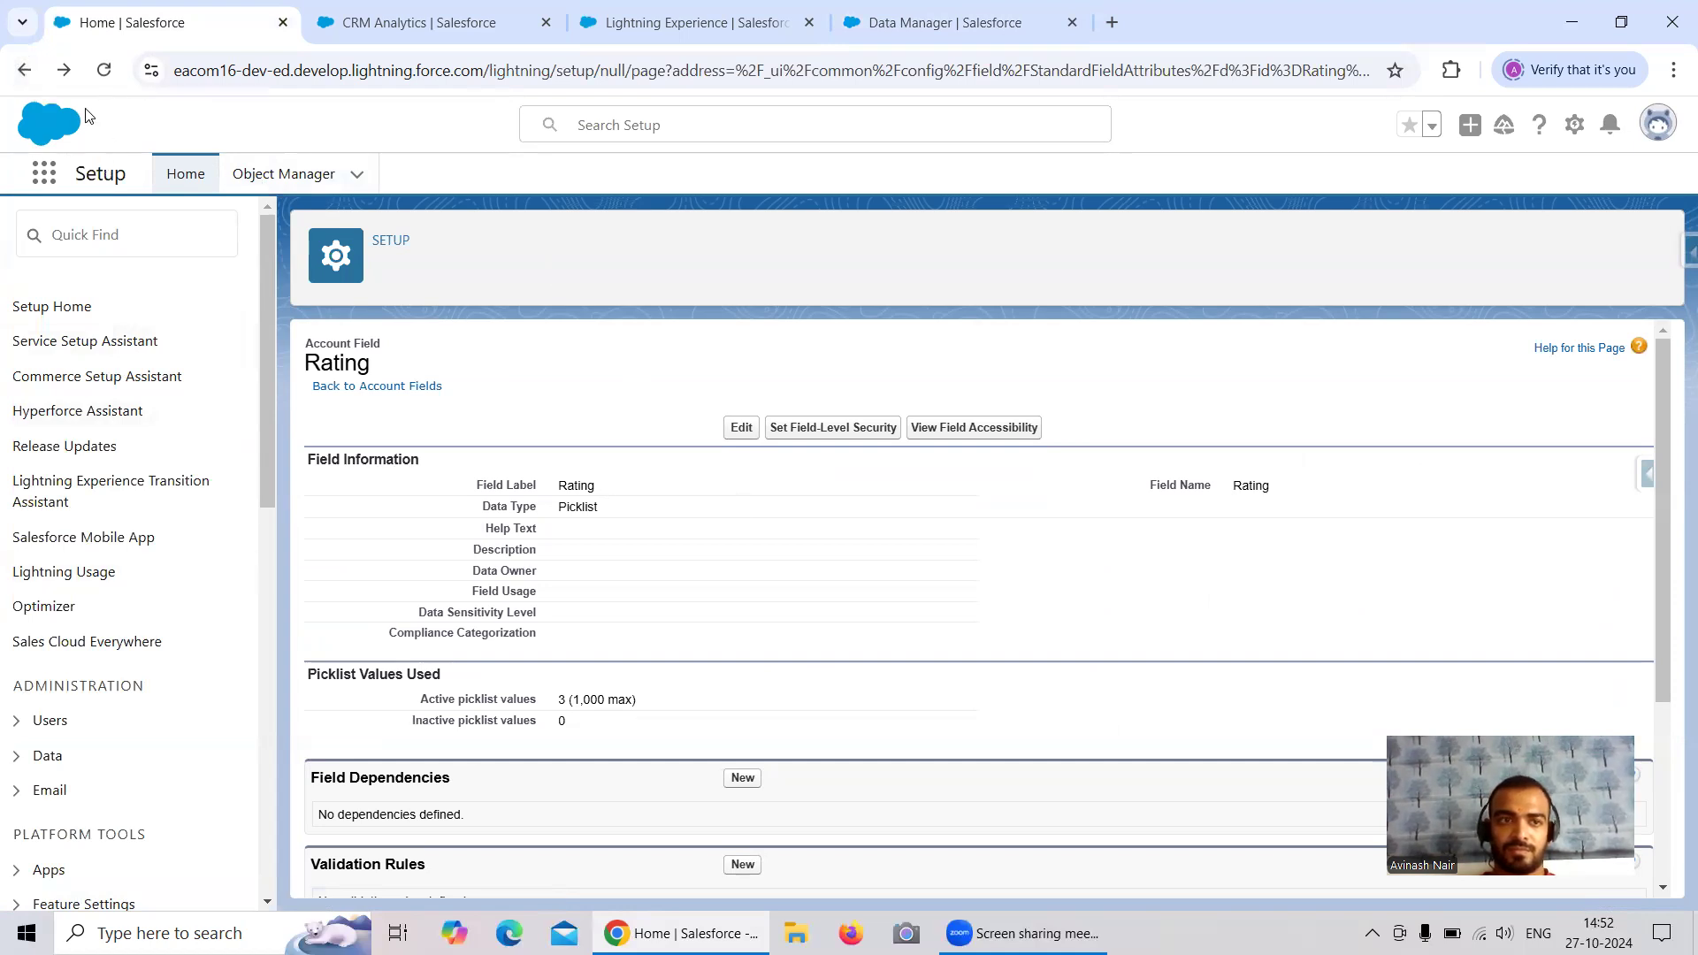
pyautogui.scroll(-2, 177, 354)
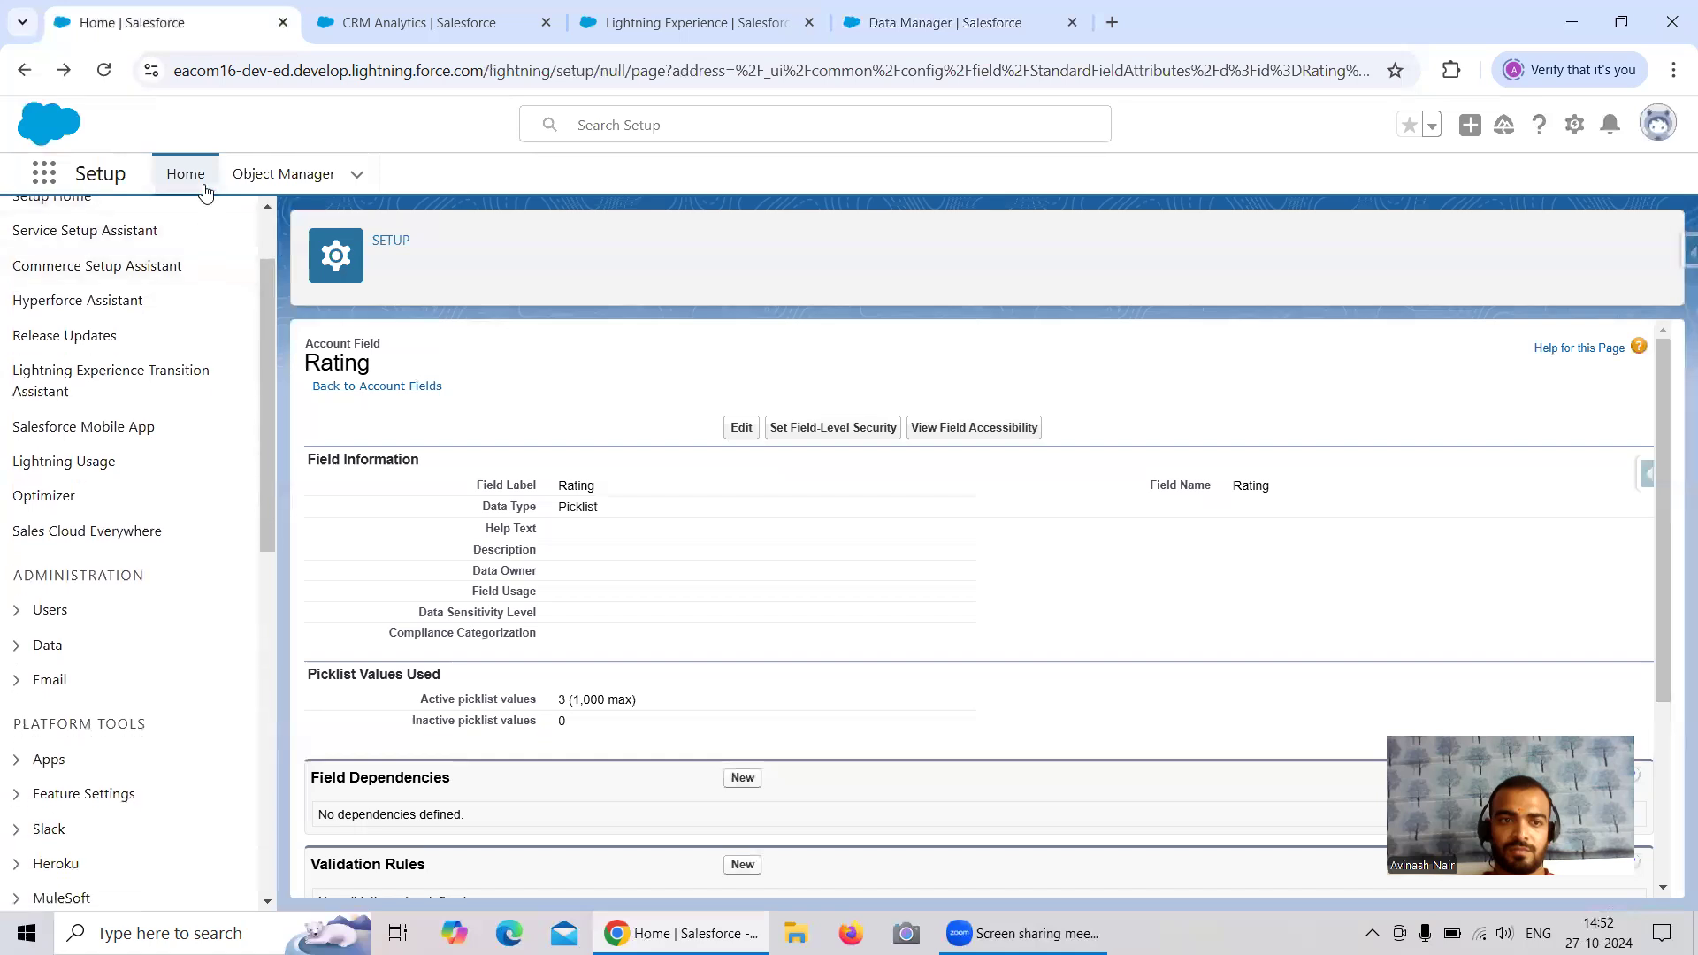
pyautogui.click(261, 176)
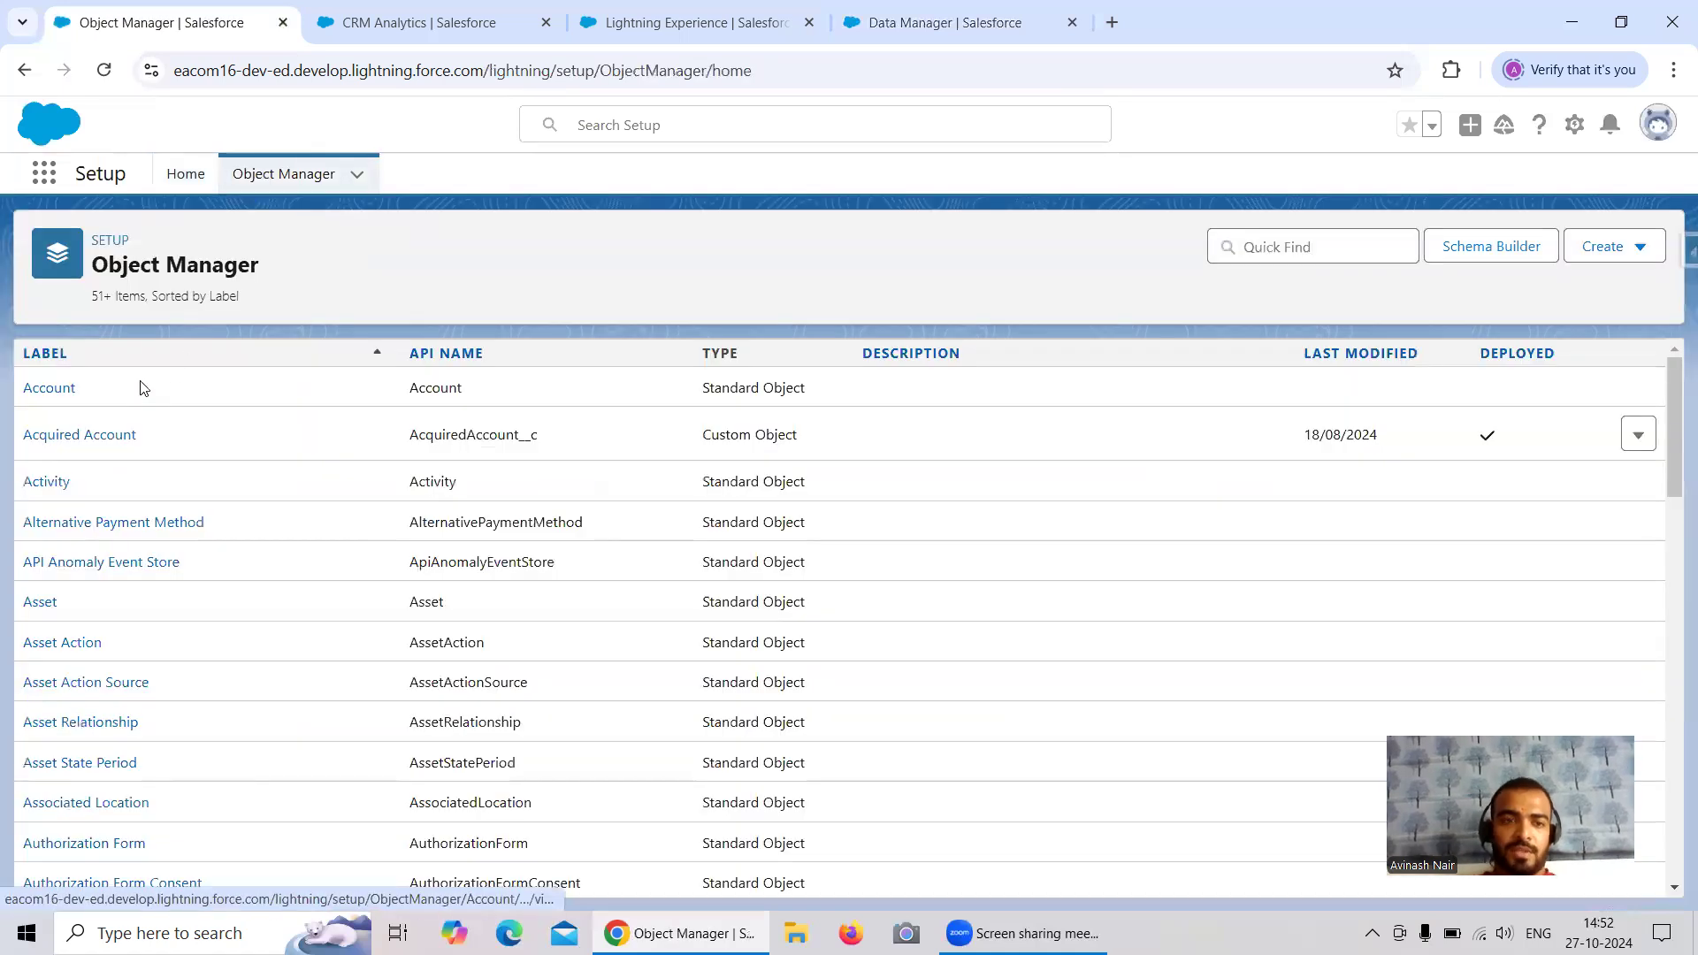
pyautogui.click(46, 389)
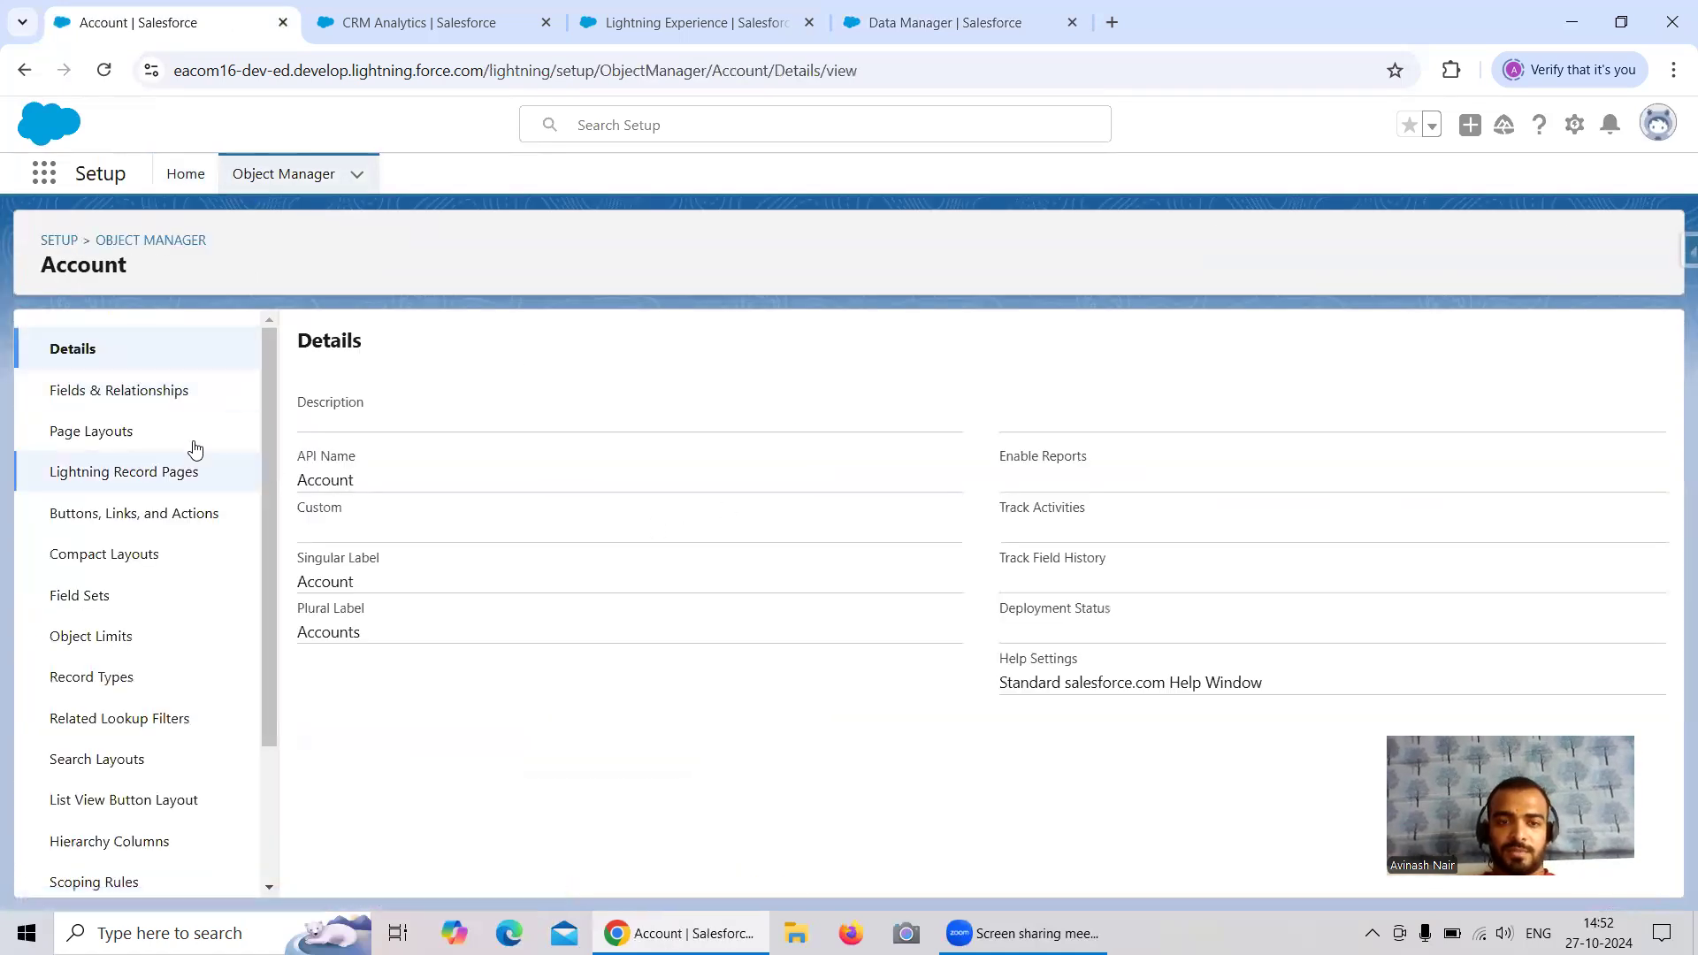
pyautogui.click(163, 402)
# Find the Segment field with "Seg" and remove its visibility for the Analytics Cloud Integration User profile in field-level security
pyautogui.click(1046, 353)
pyautogui.write('Seg')
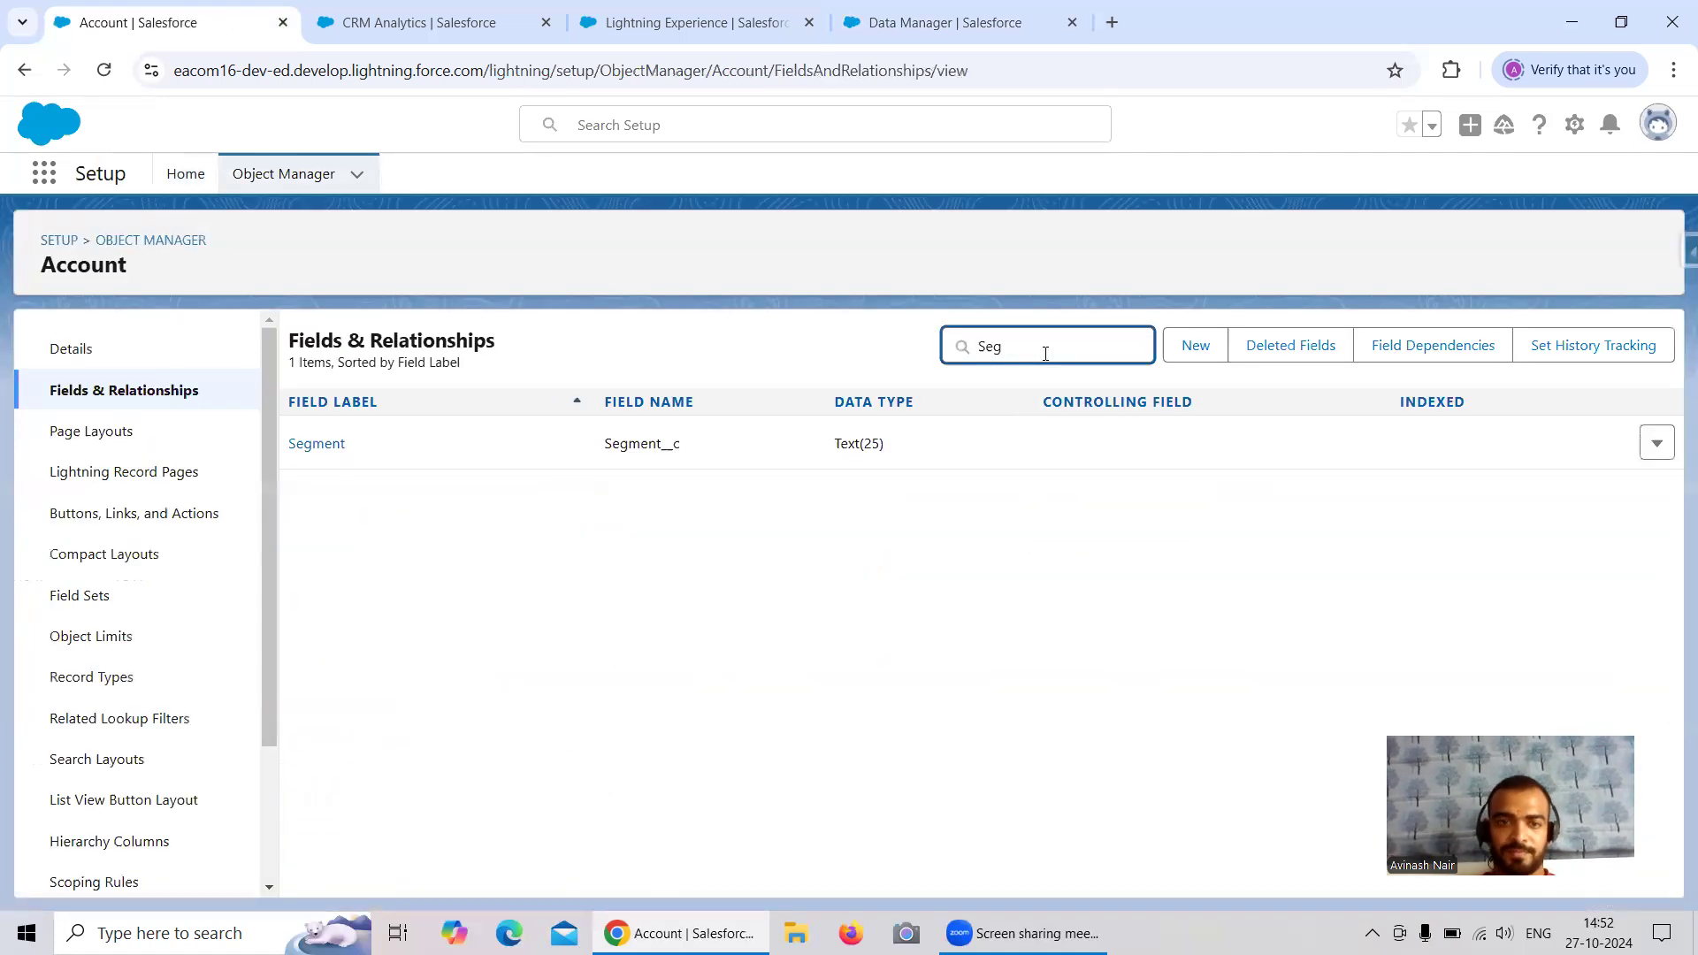
pyautogui.click(317, 444)
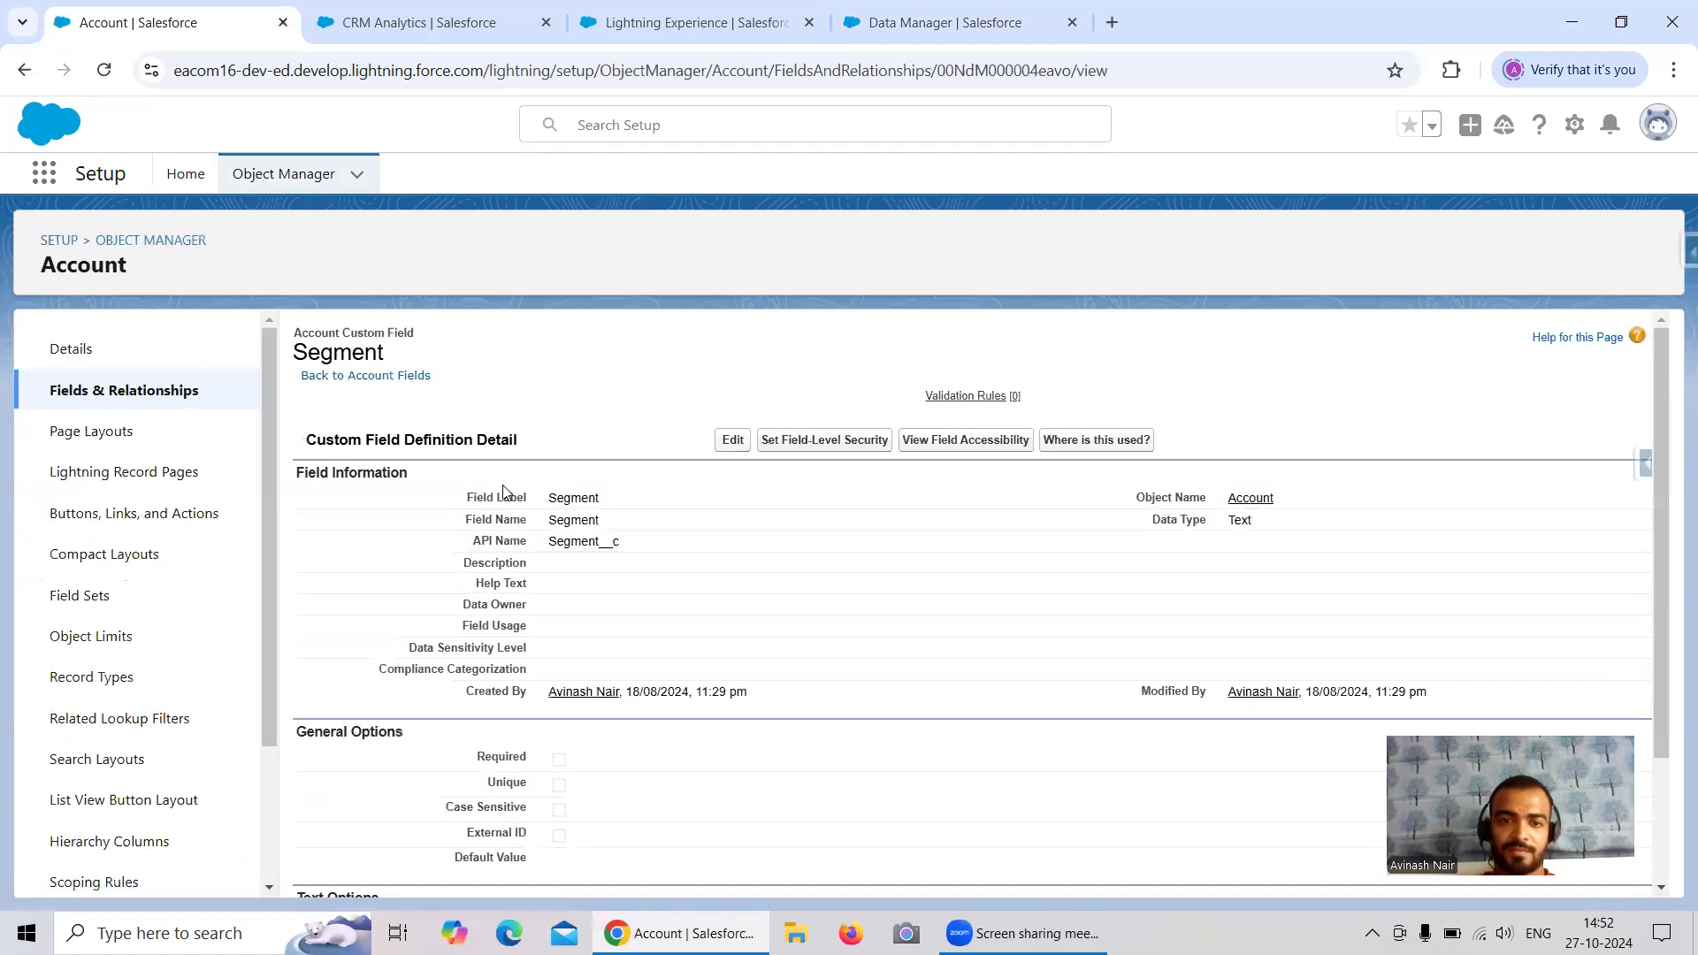
pyautogui.click(825, 440)
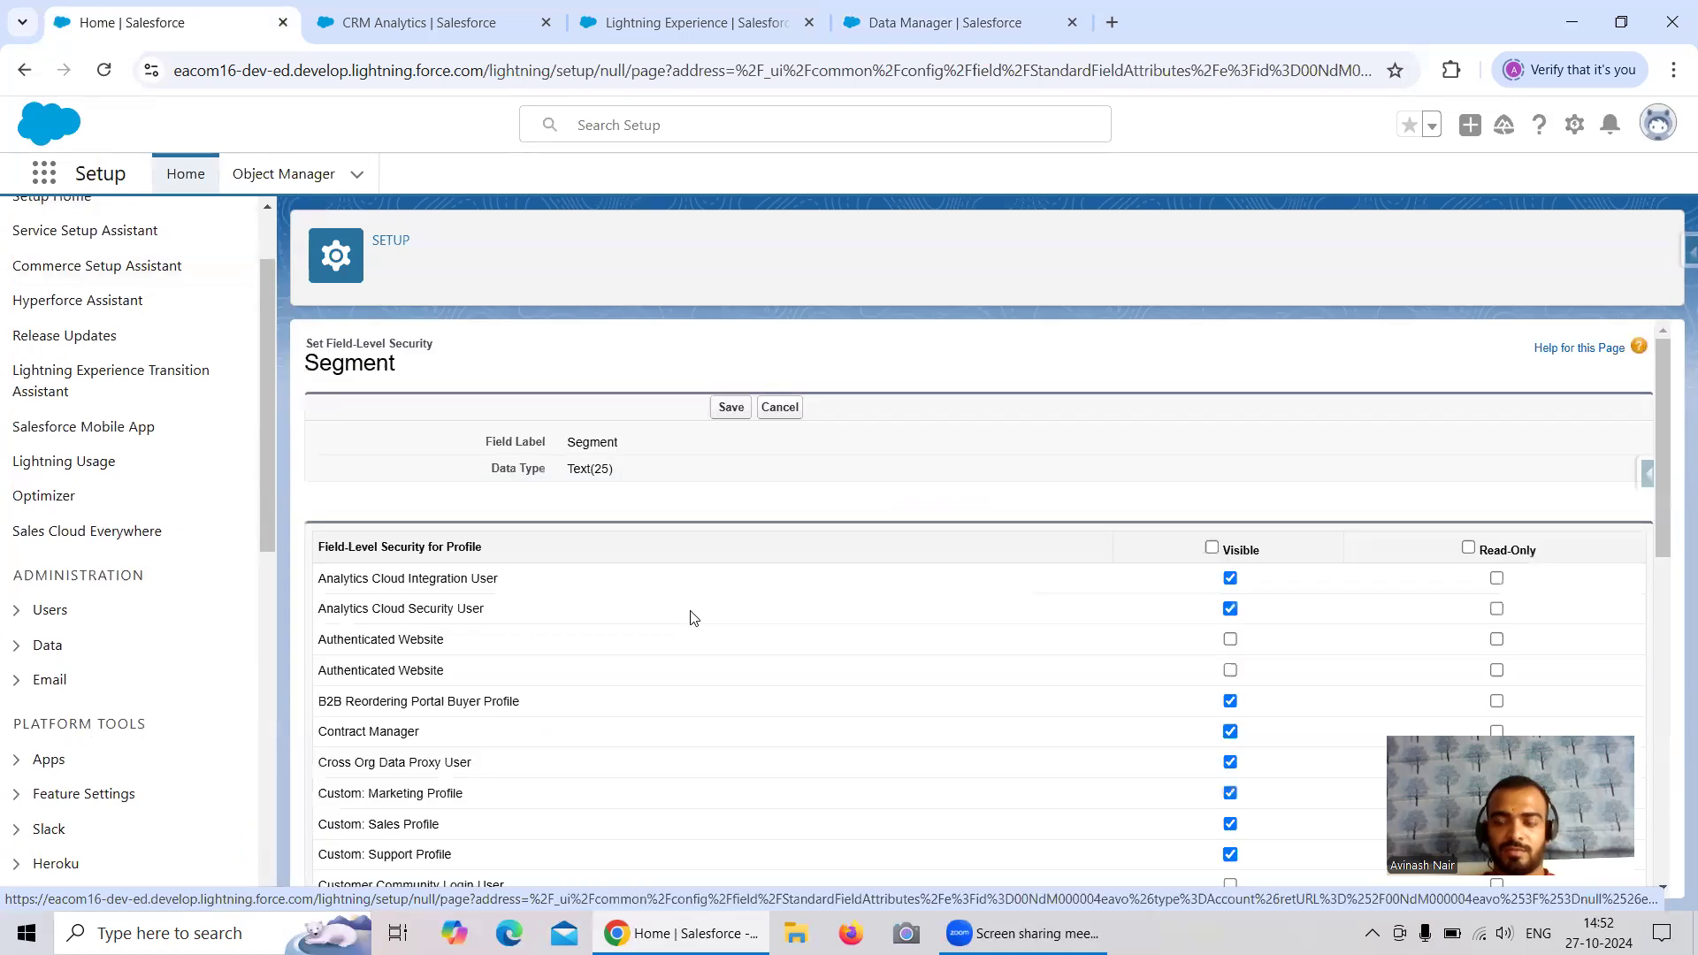
pyautogui.click(1231, 579)
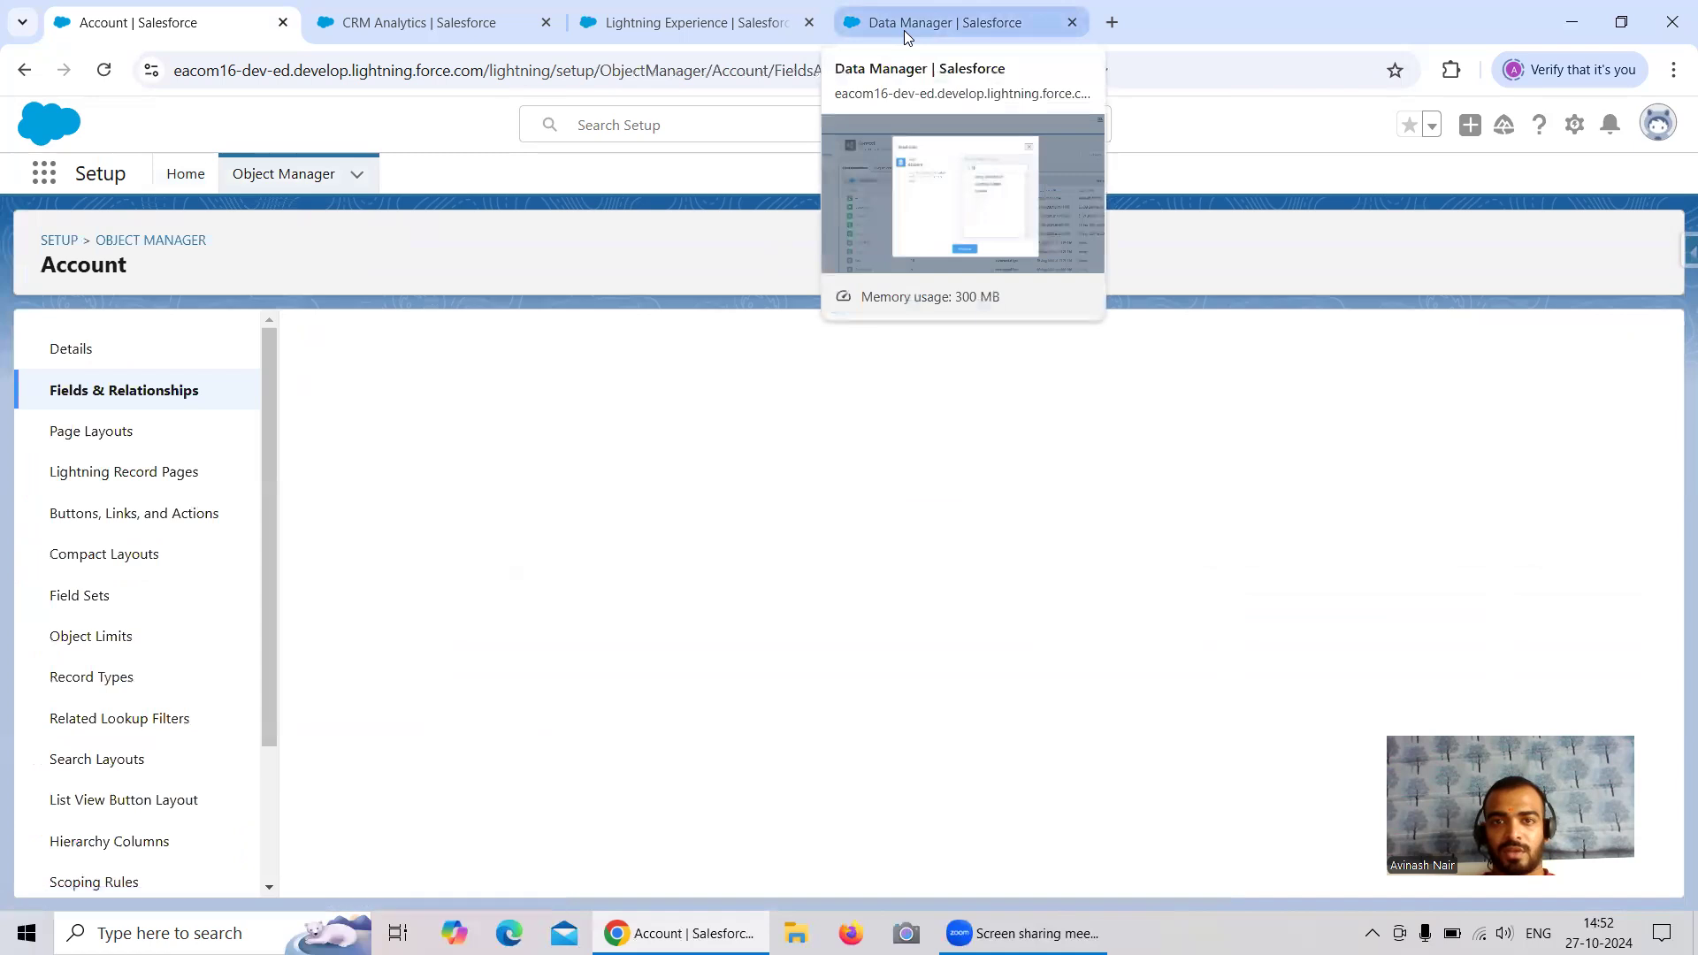
# Close the Account sync field selection in Data Manager and reload the list of objects connected through SFDC_LOCAL
pyautogui.click(904, 30)
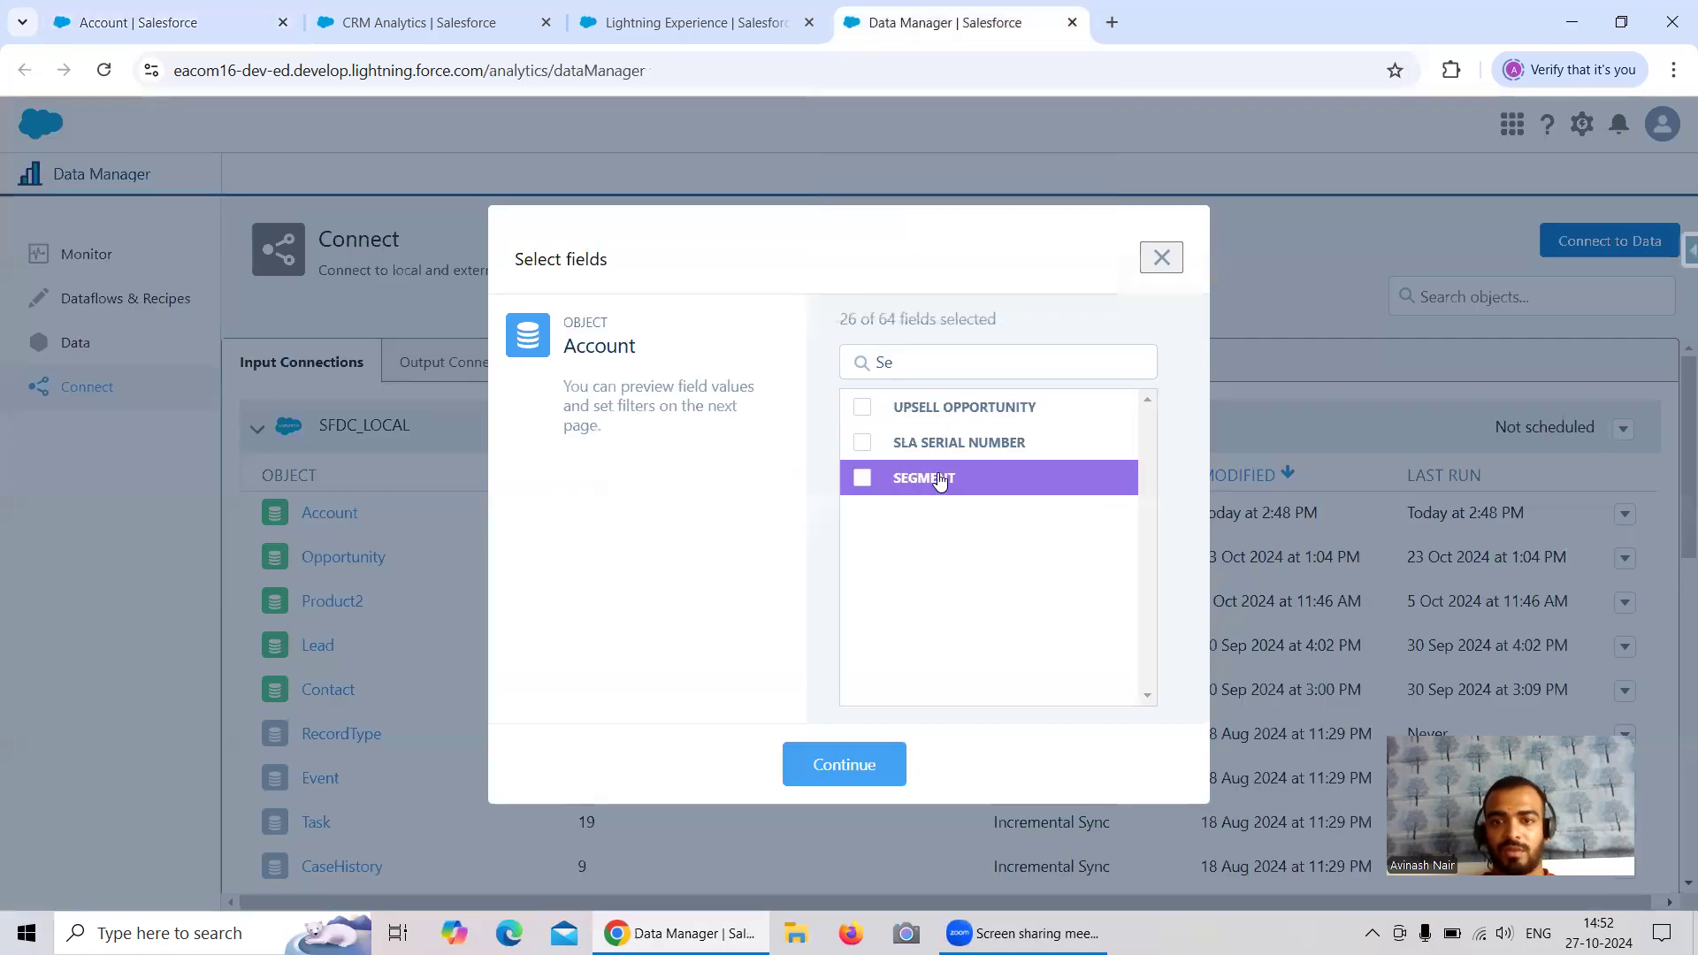
pyautogui.click(1161, 257)
pyautogui.click(104, 70)
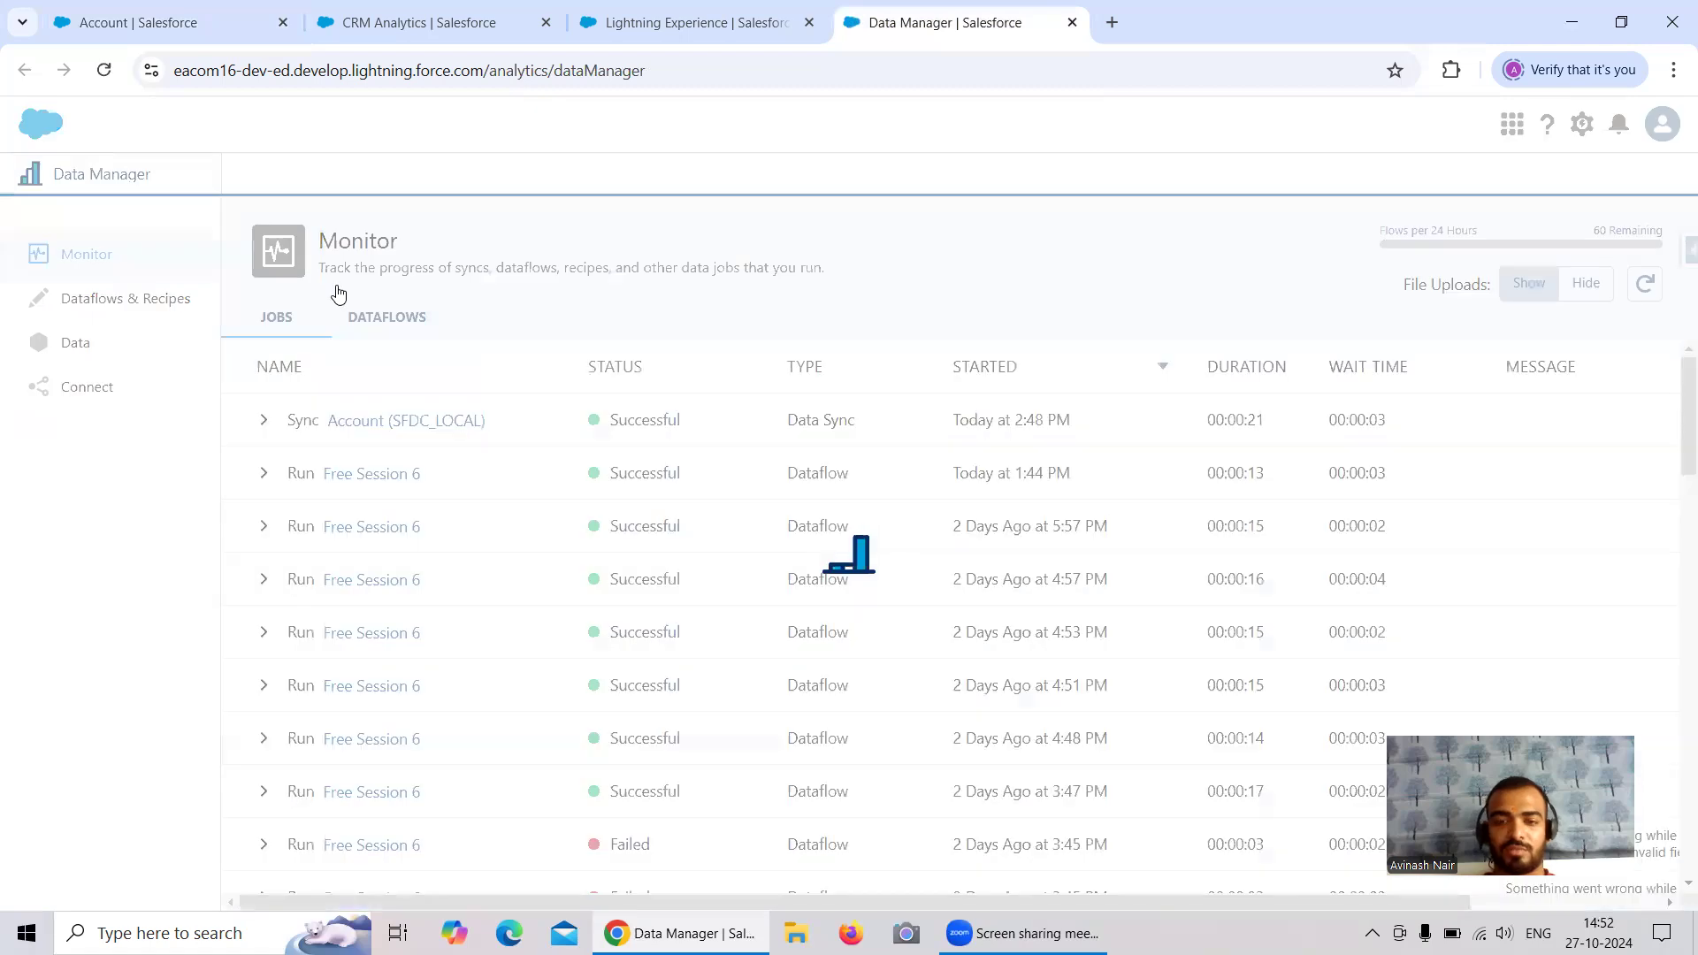
pyautogui.click(140, 387)
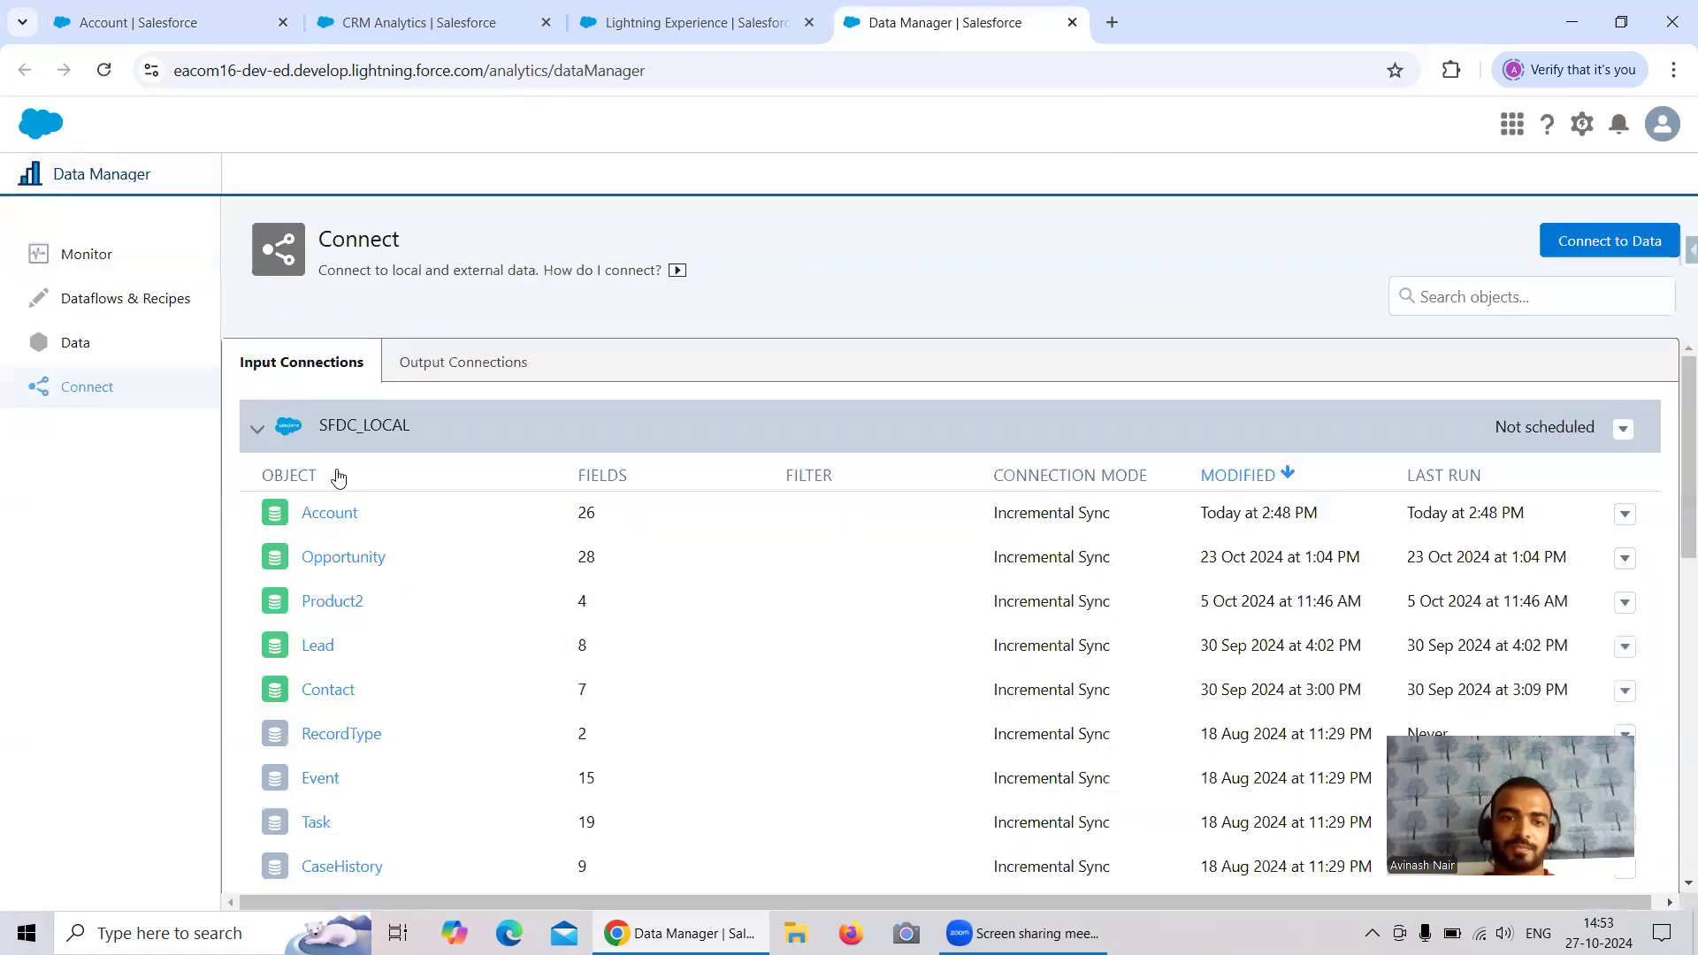
pyautogui.click(340, 515)
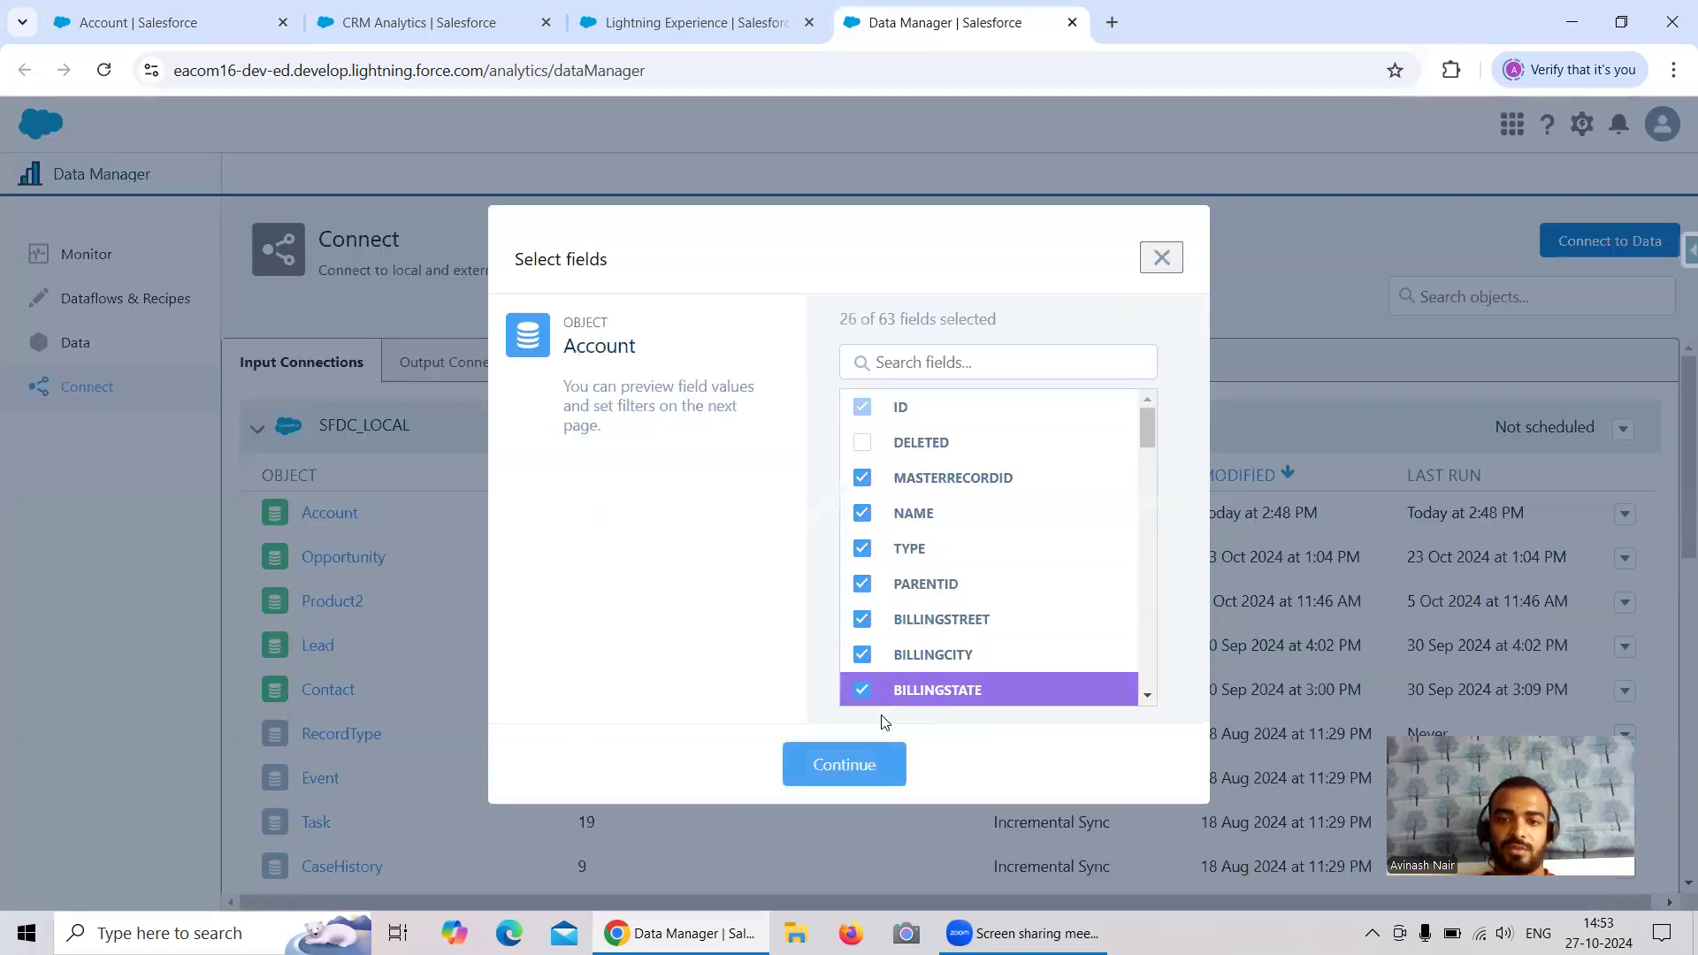
pyautogui.click(843, 765)
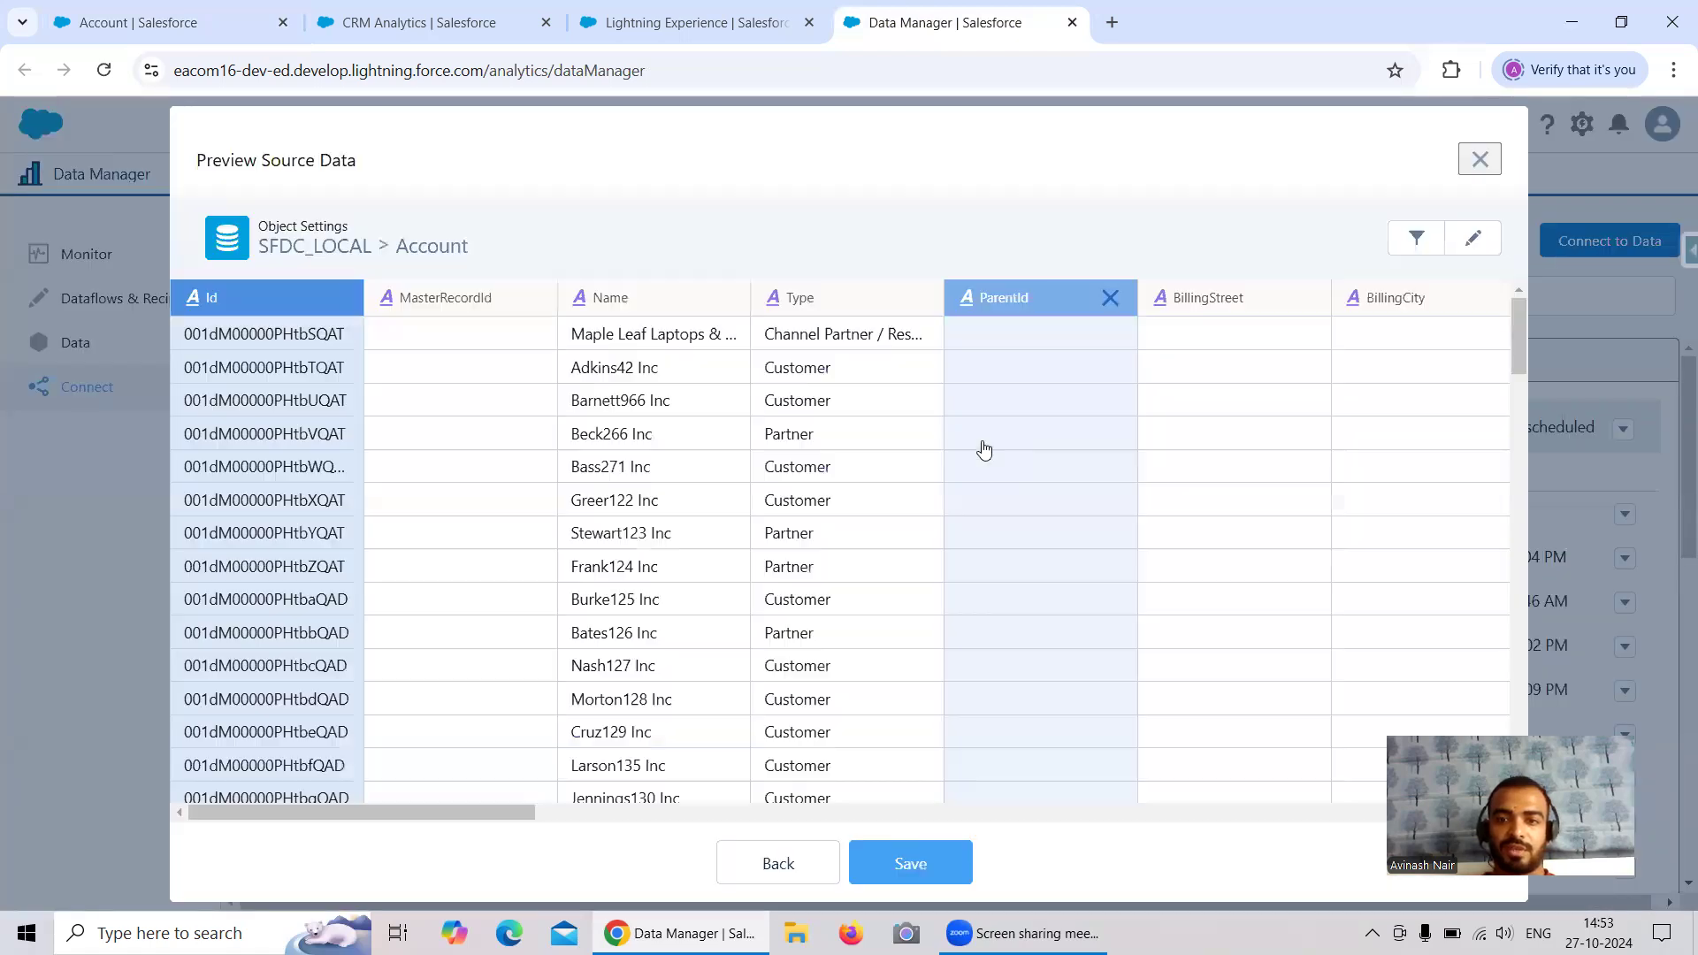
pyautogui.click(1480, 159)
# Search the Account object's sync fields in SFDC_LOCAL for the Segment field with "Seg" and the shorter term "Se"
pyautogui.click(327, 513)
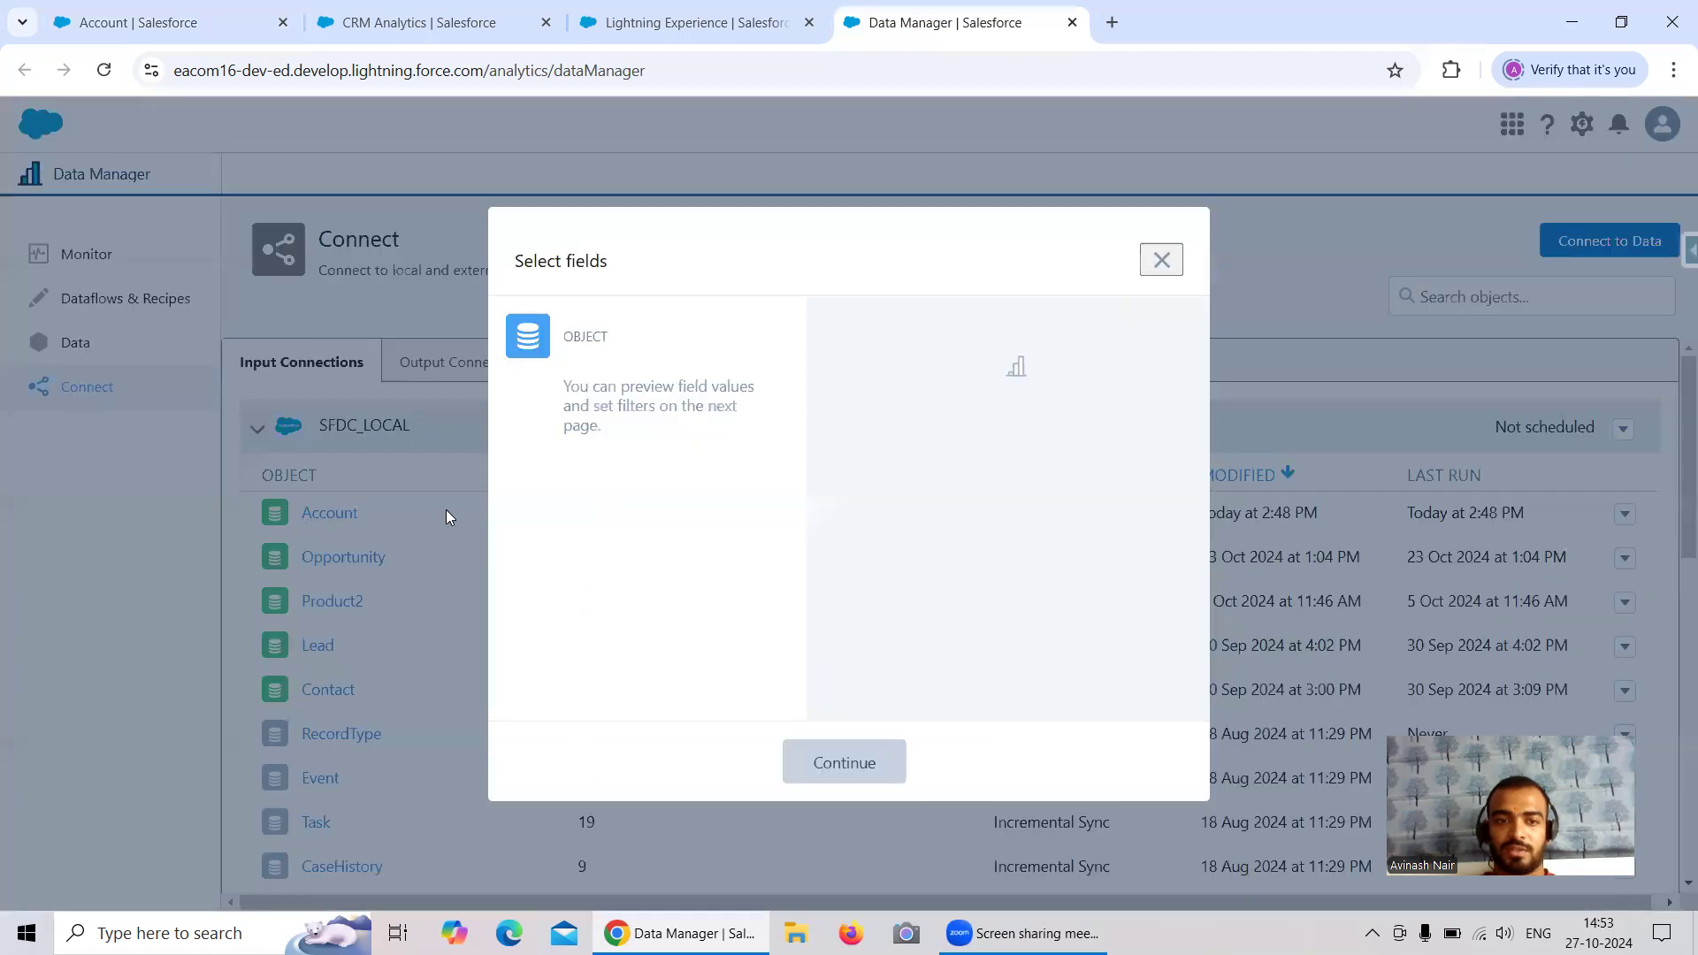
pyautogui.write('Seg')
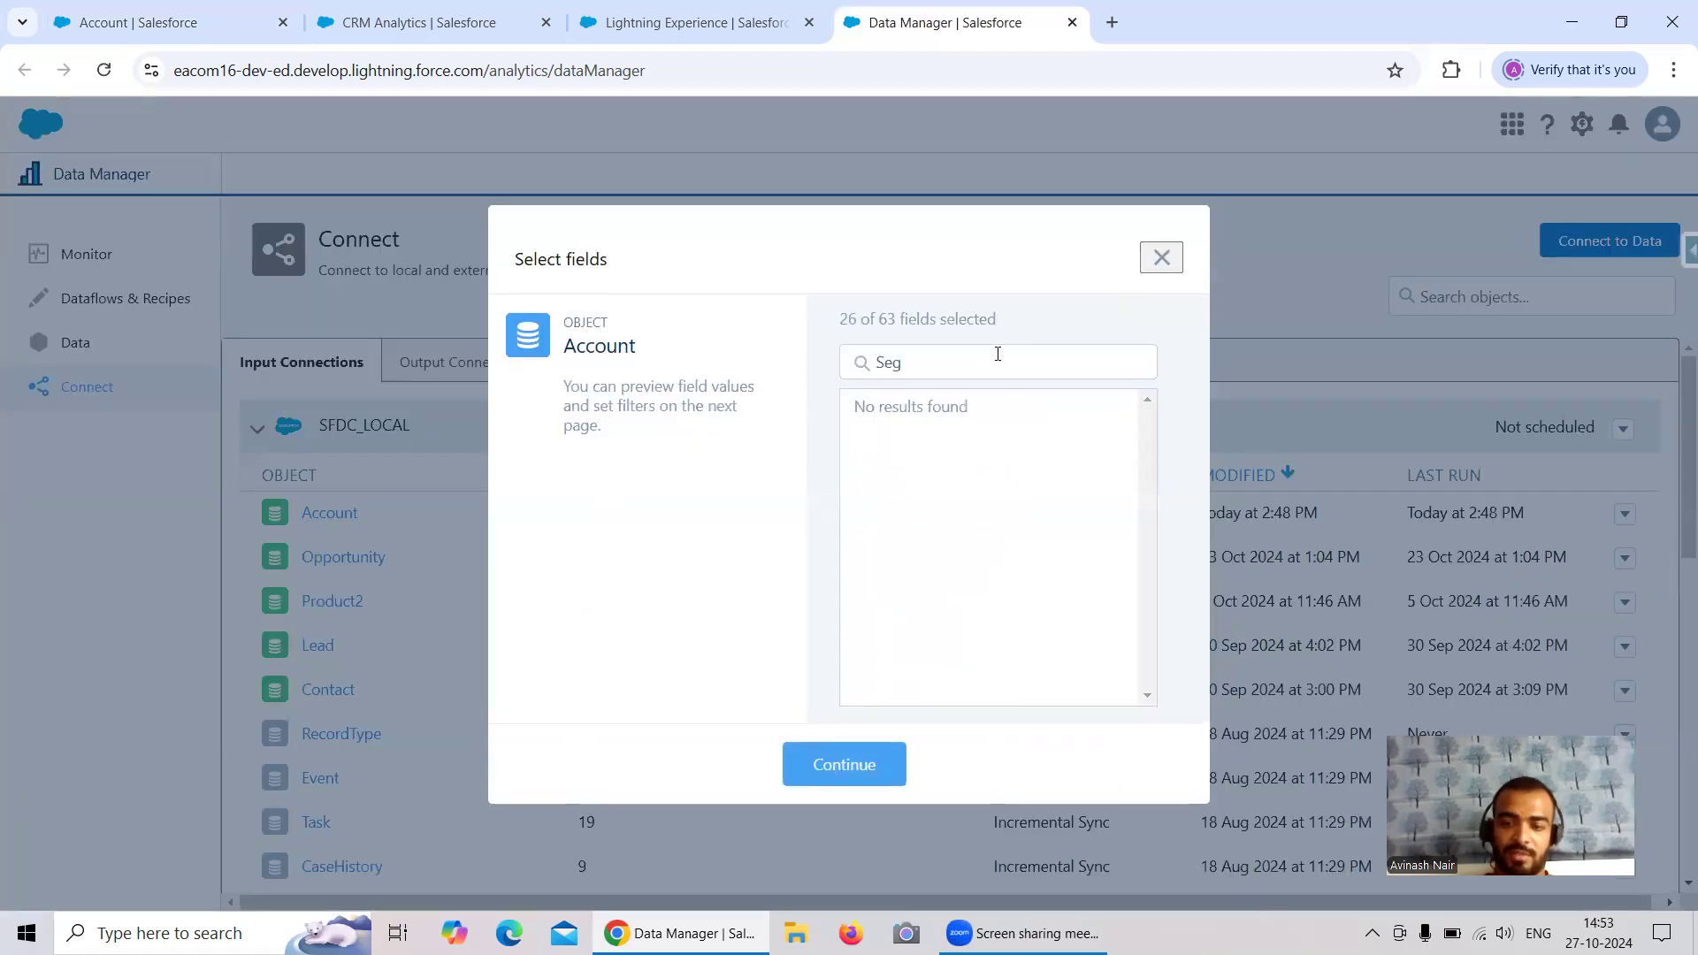
pyautogui.press('BackSpace')
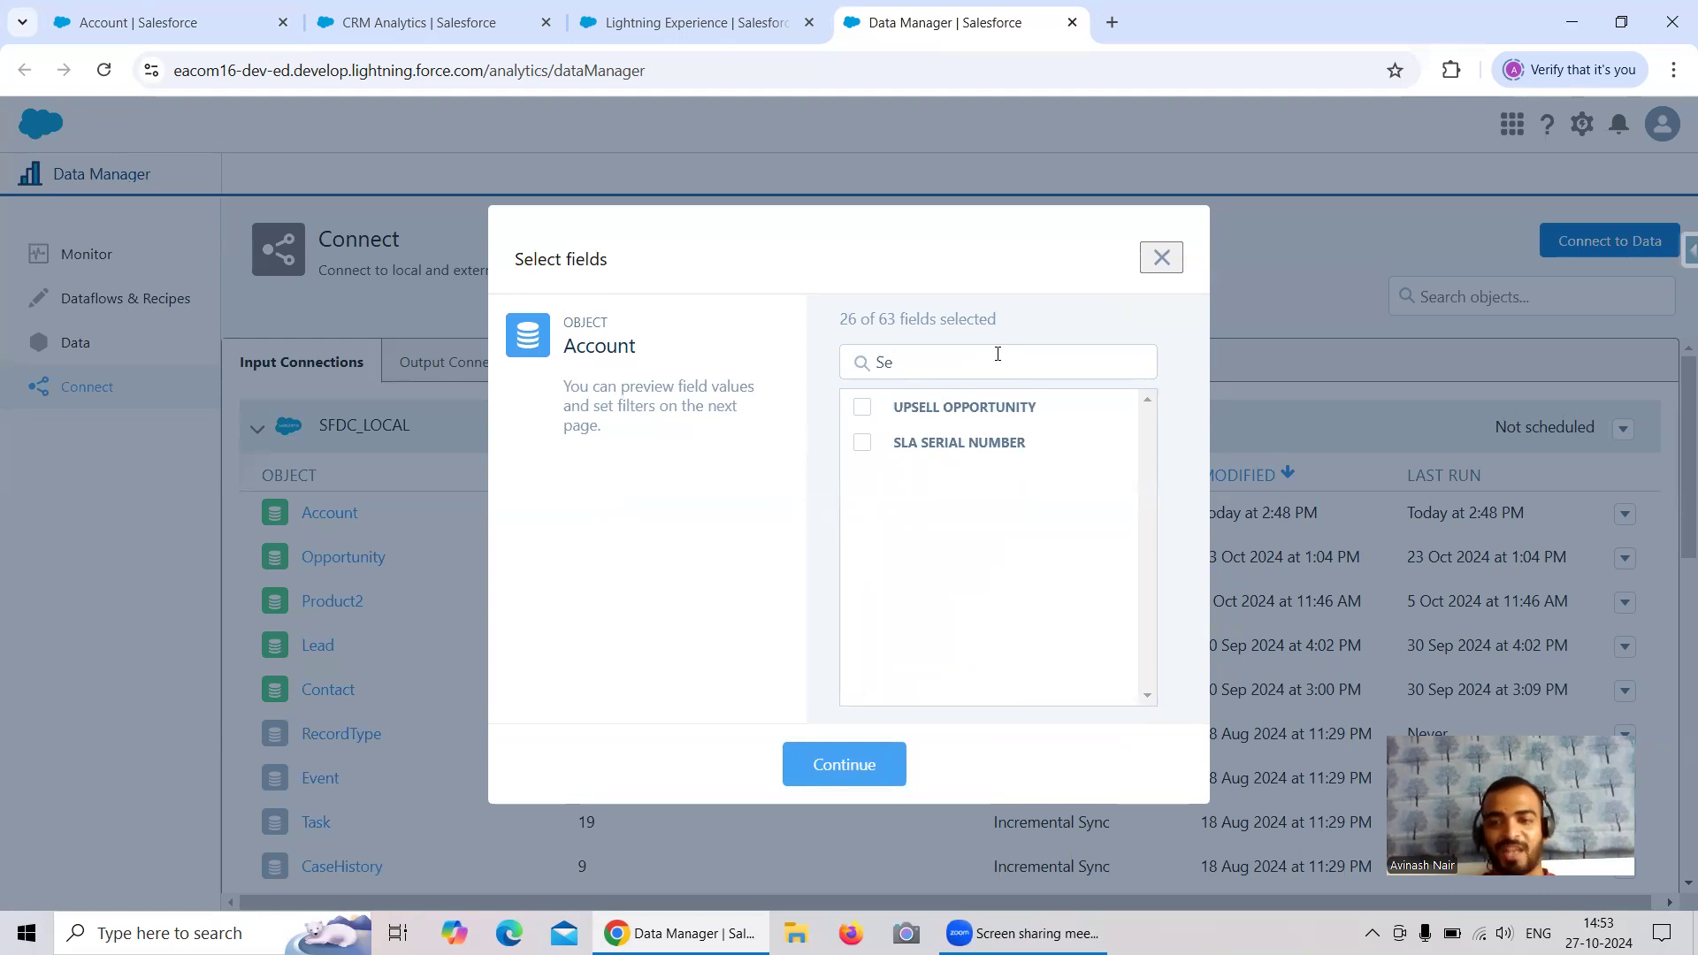
# Make the Segment field visible for the Analytics Cloud Integration User profile in its field-level security and save
pyautogui.click(177, 22)
pyautogui.click(825, 443)
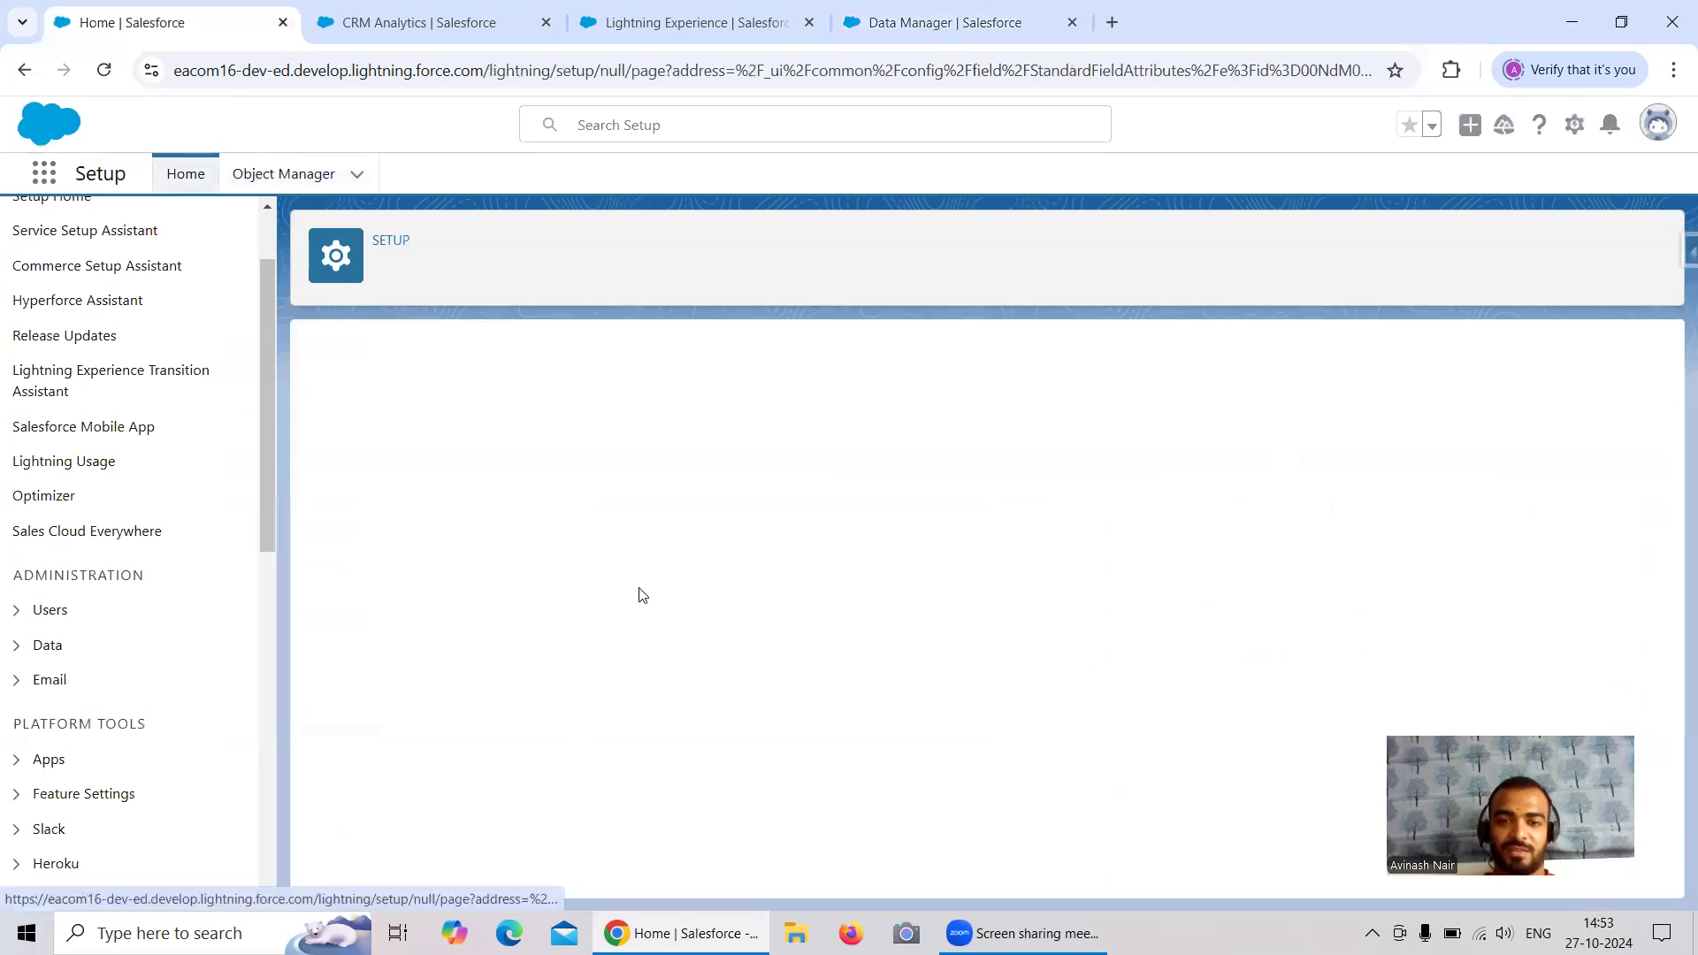
pyautogui.click(1230, 579)
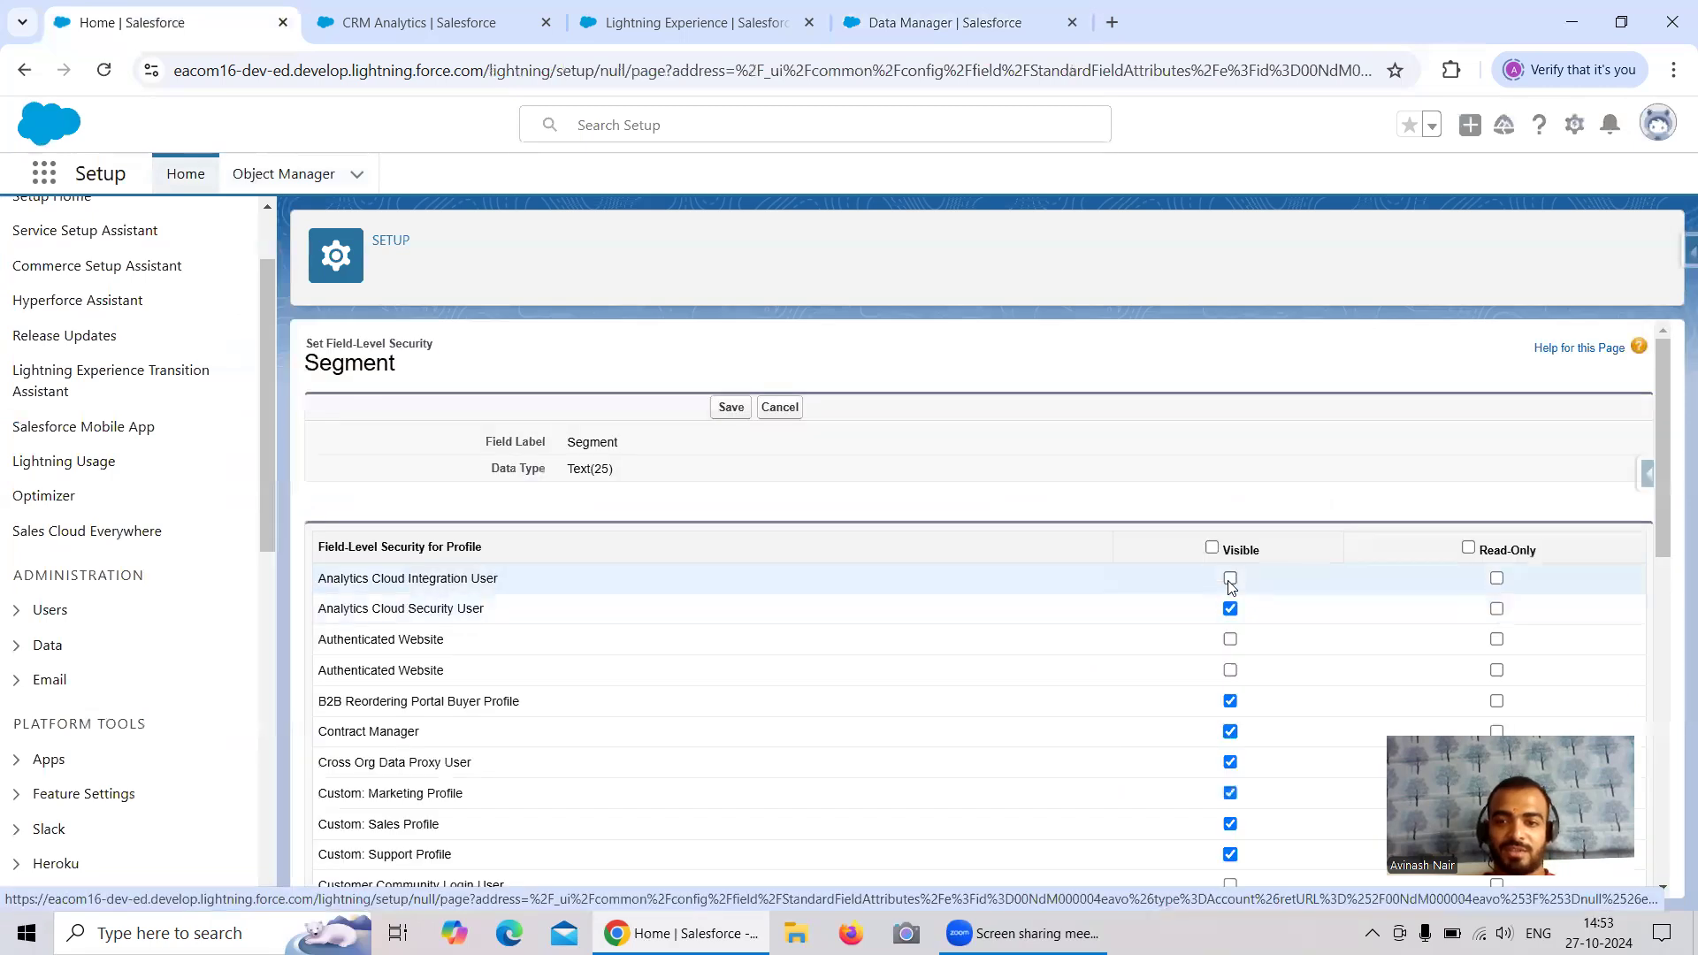
pyautogui.click(729, 416)
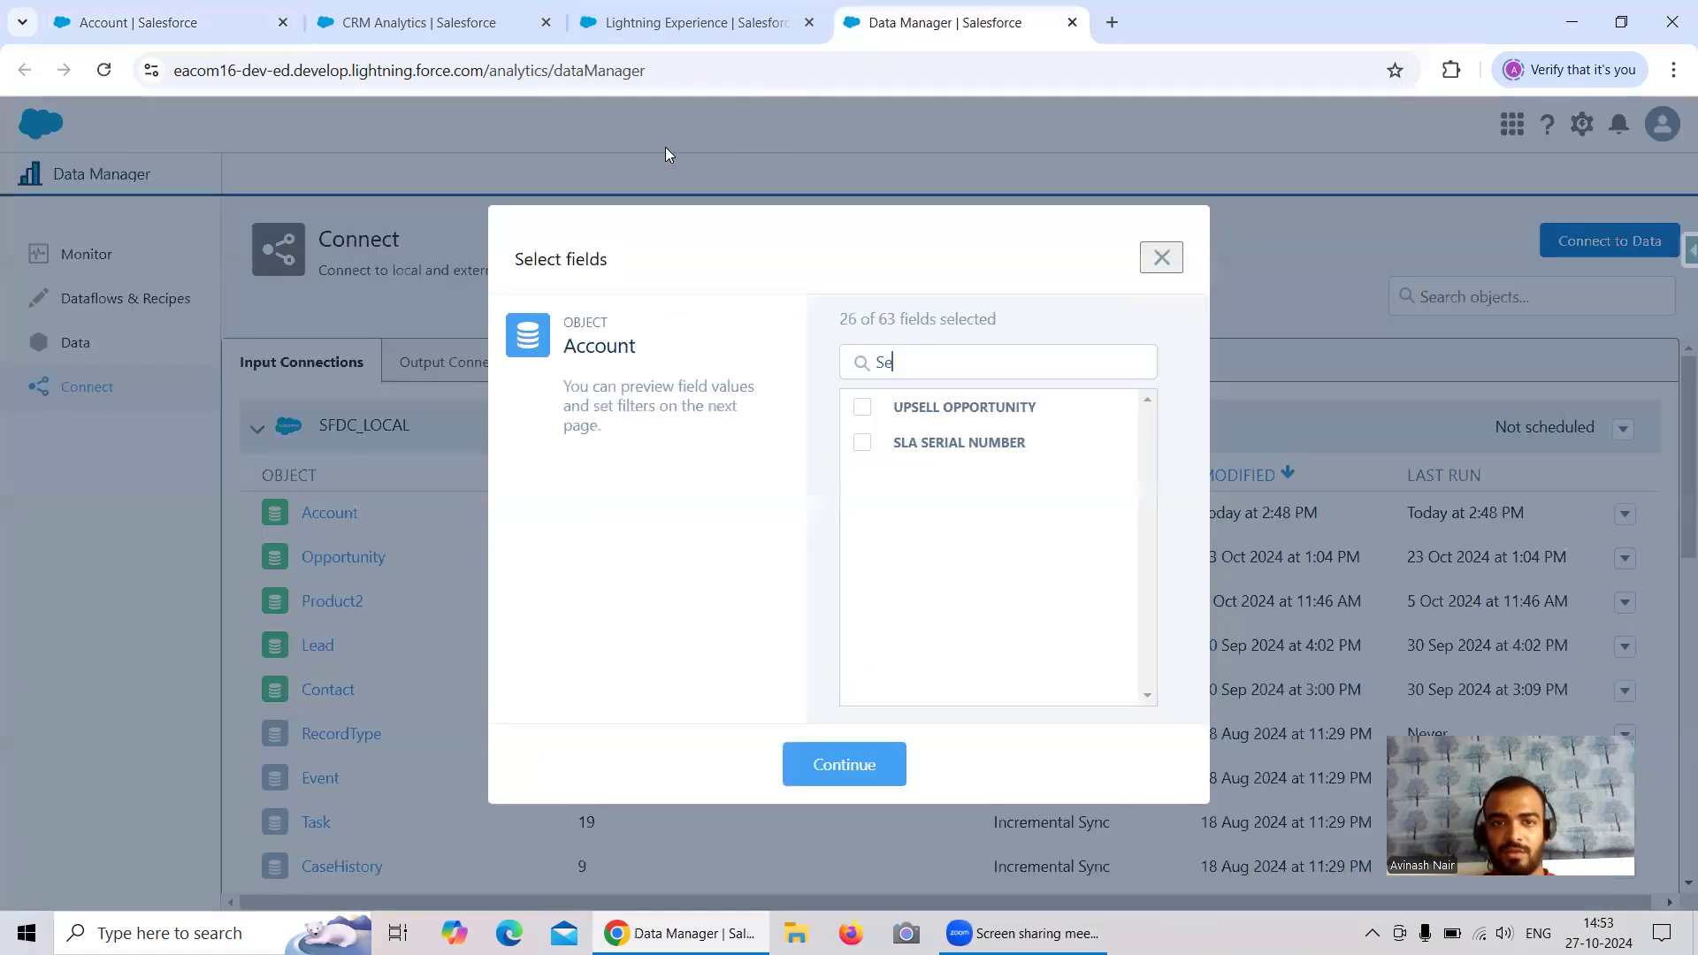
# Reload Data Manager, reopen the Account object's sync fields under SFDC_LOCAL and search for "Seg"
pyautogui.click(920, 22)
pyautogui.click(110, 64)
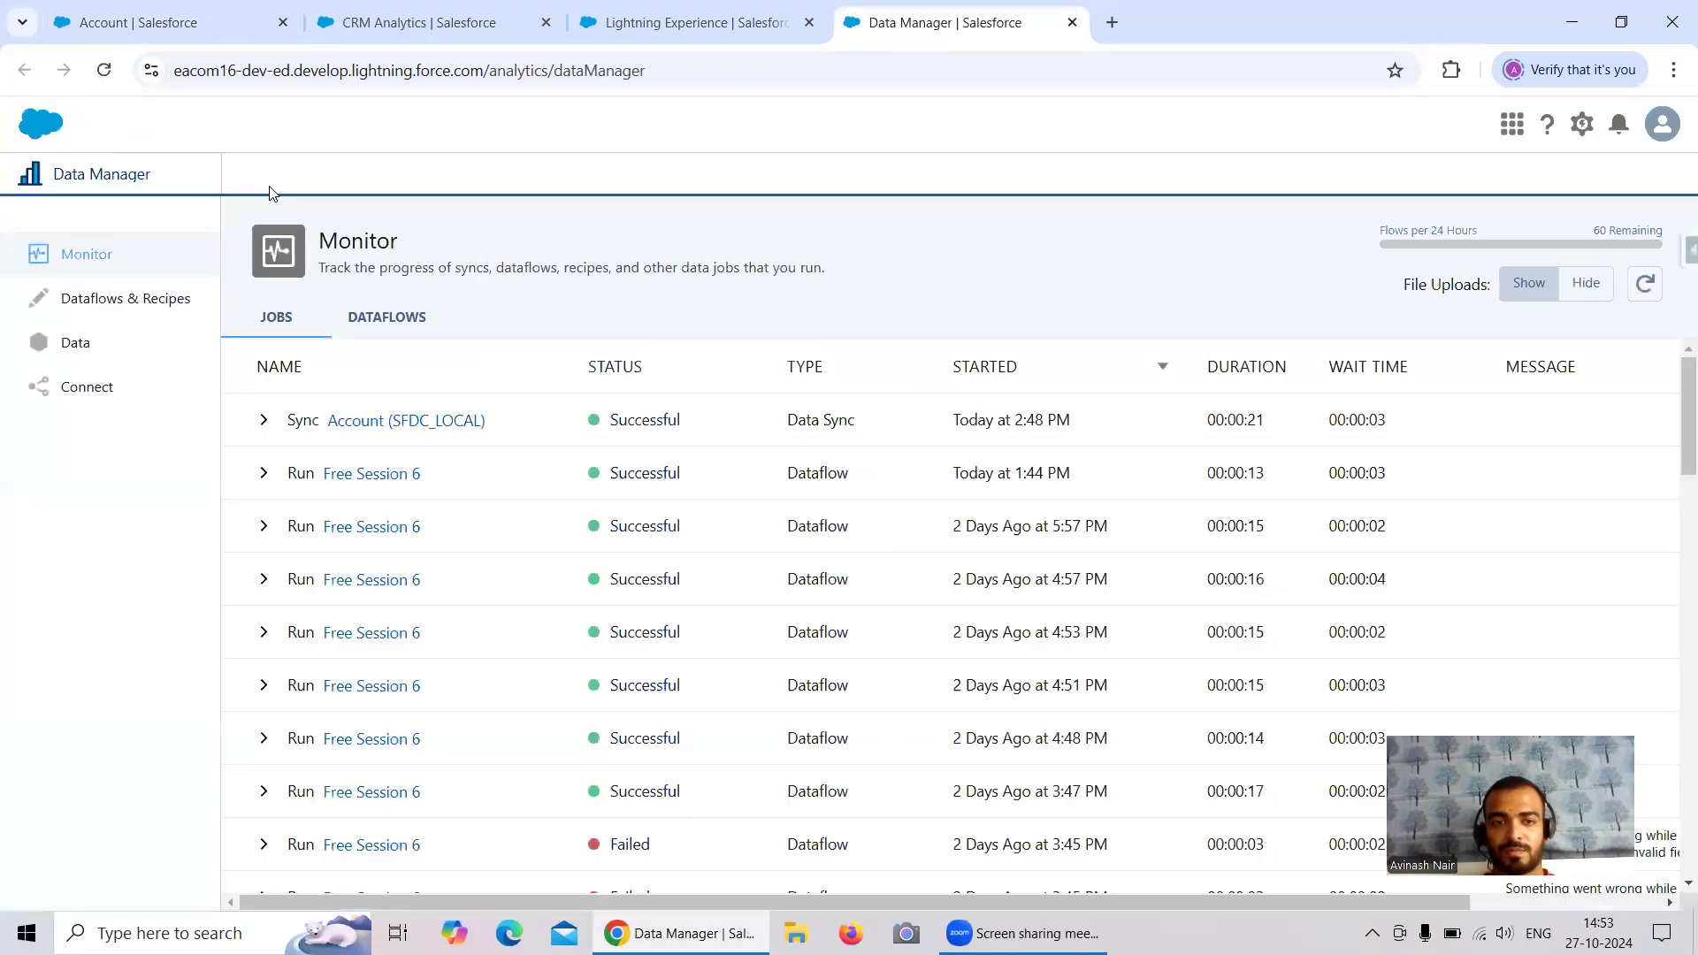
pyautogui.click(87, 386)
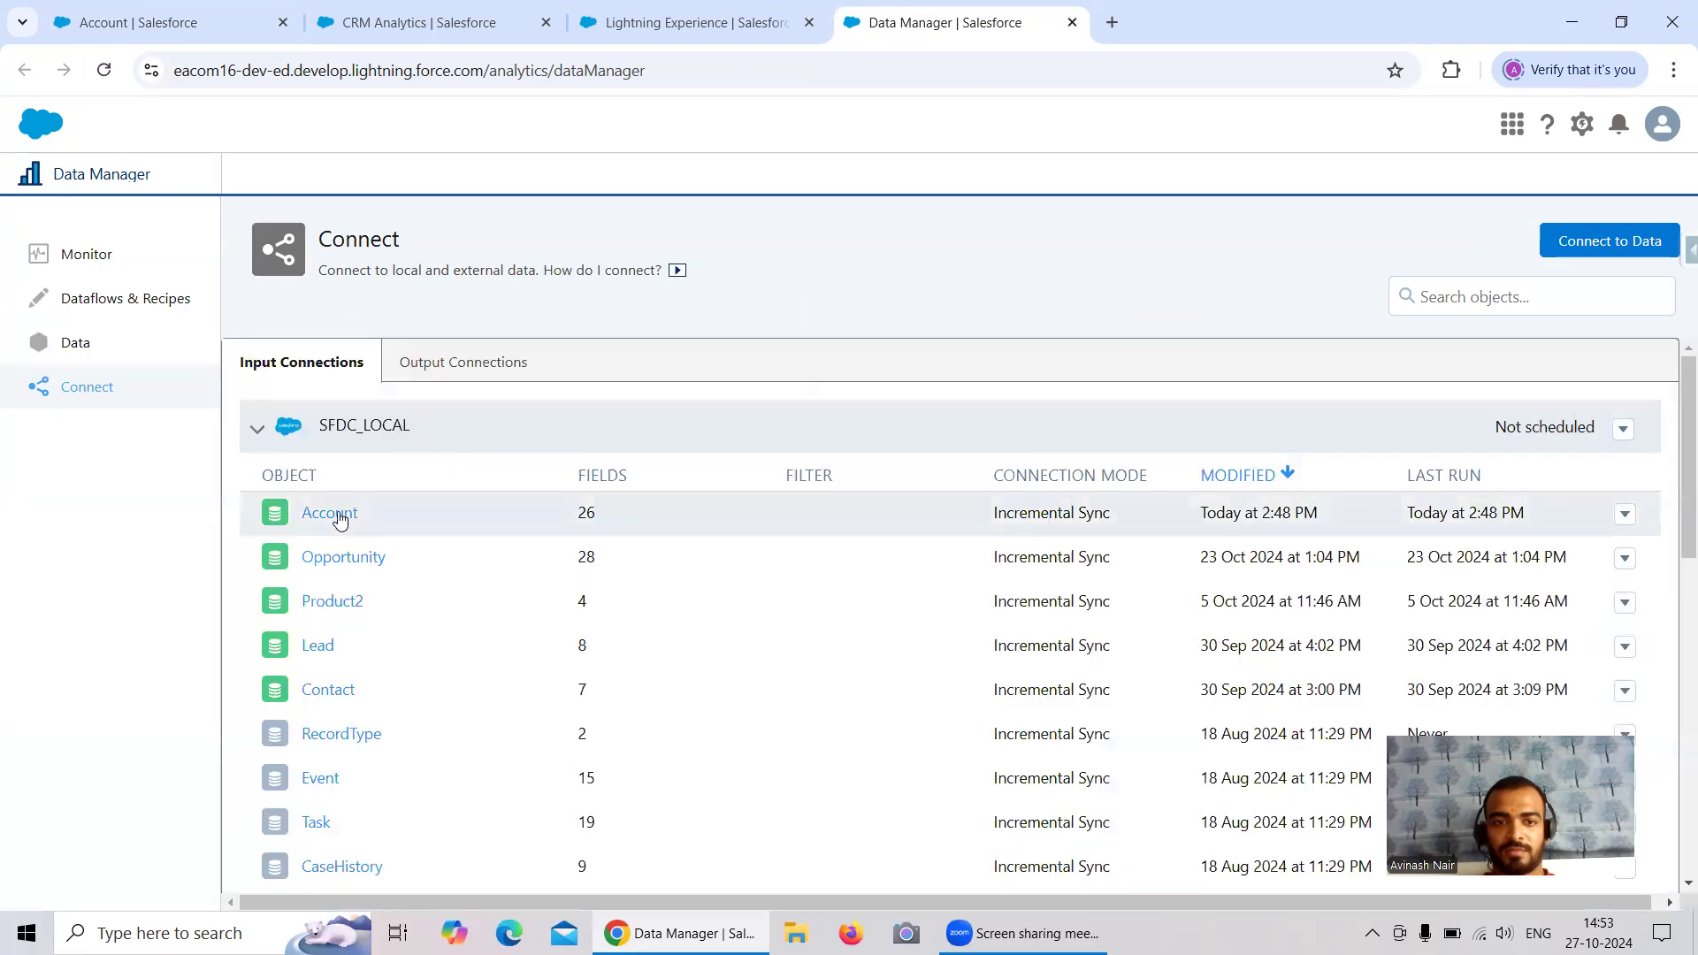
pyautogui.click(335, 515)
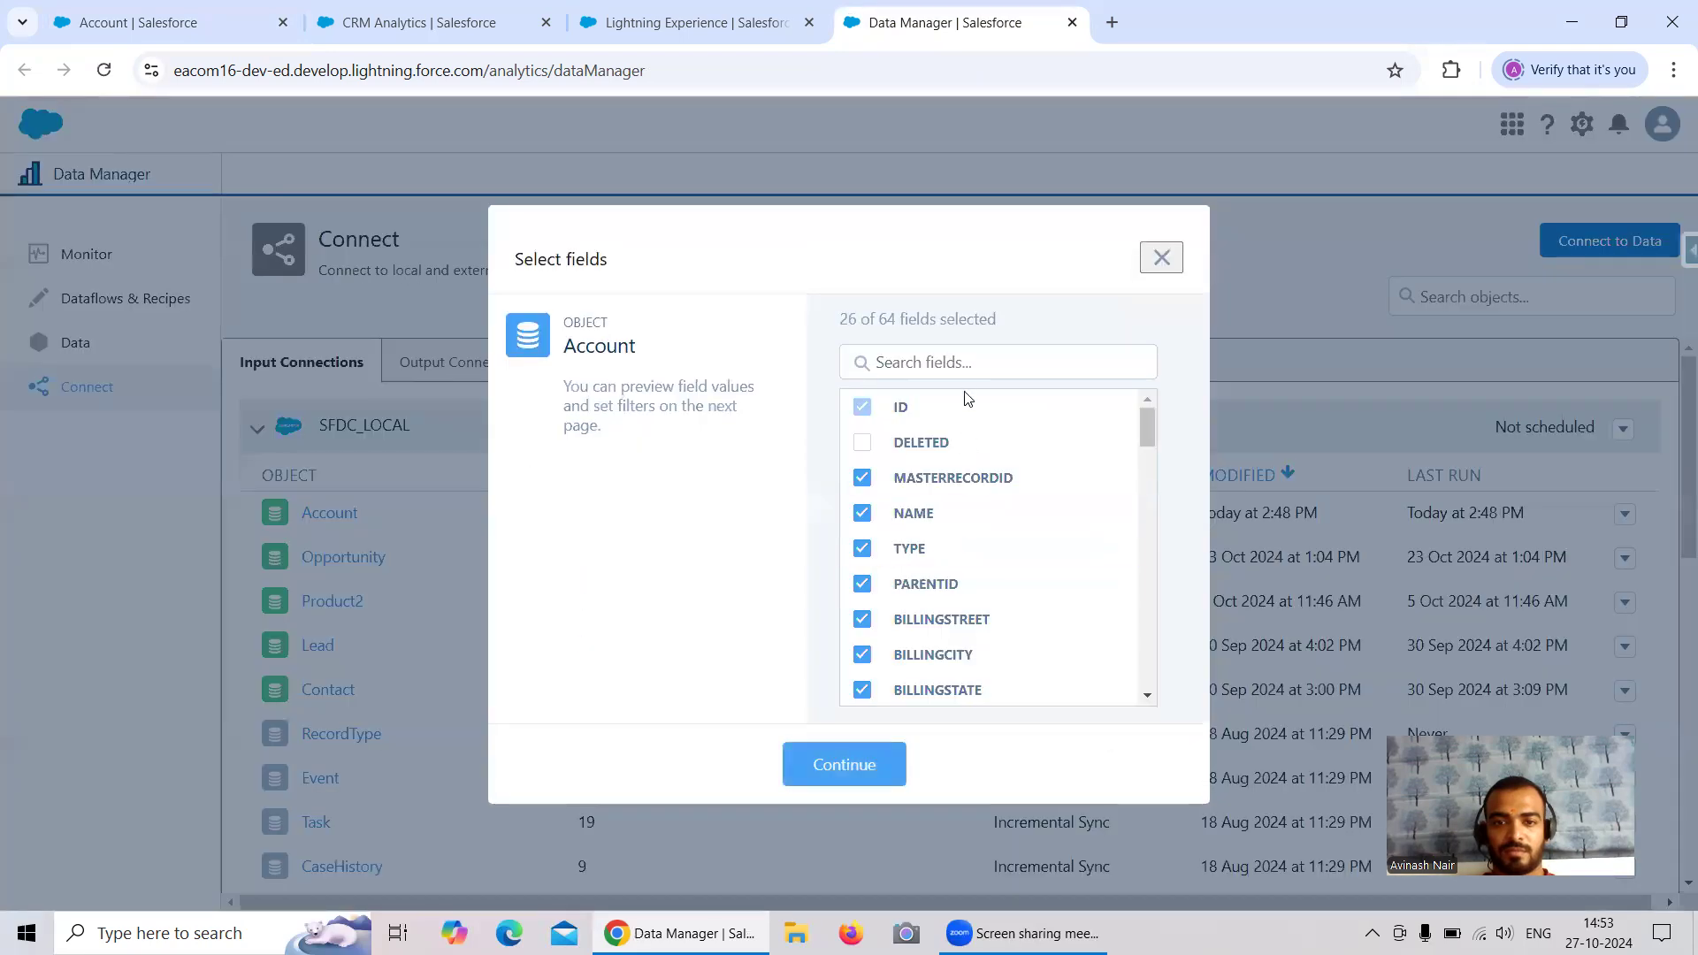
pyautogui.click(961, 365)
pyautogui.write('Seg')
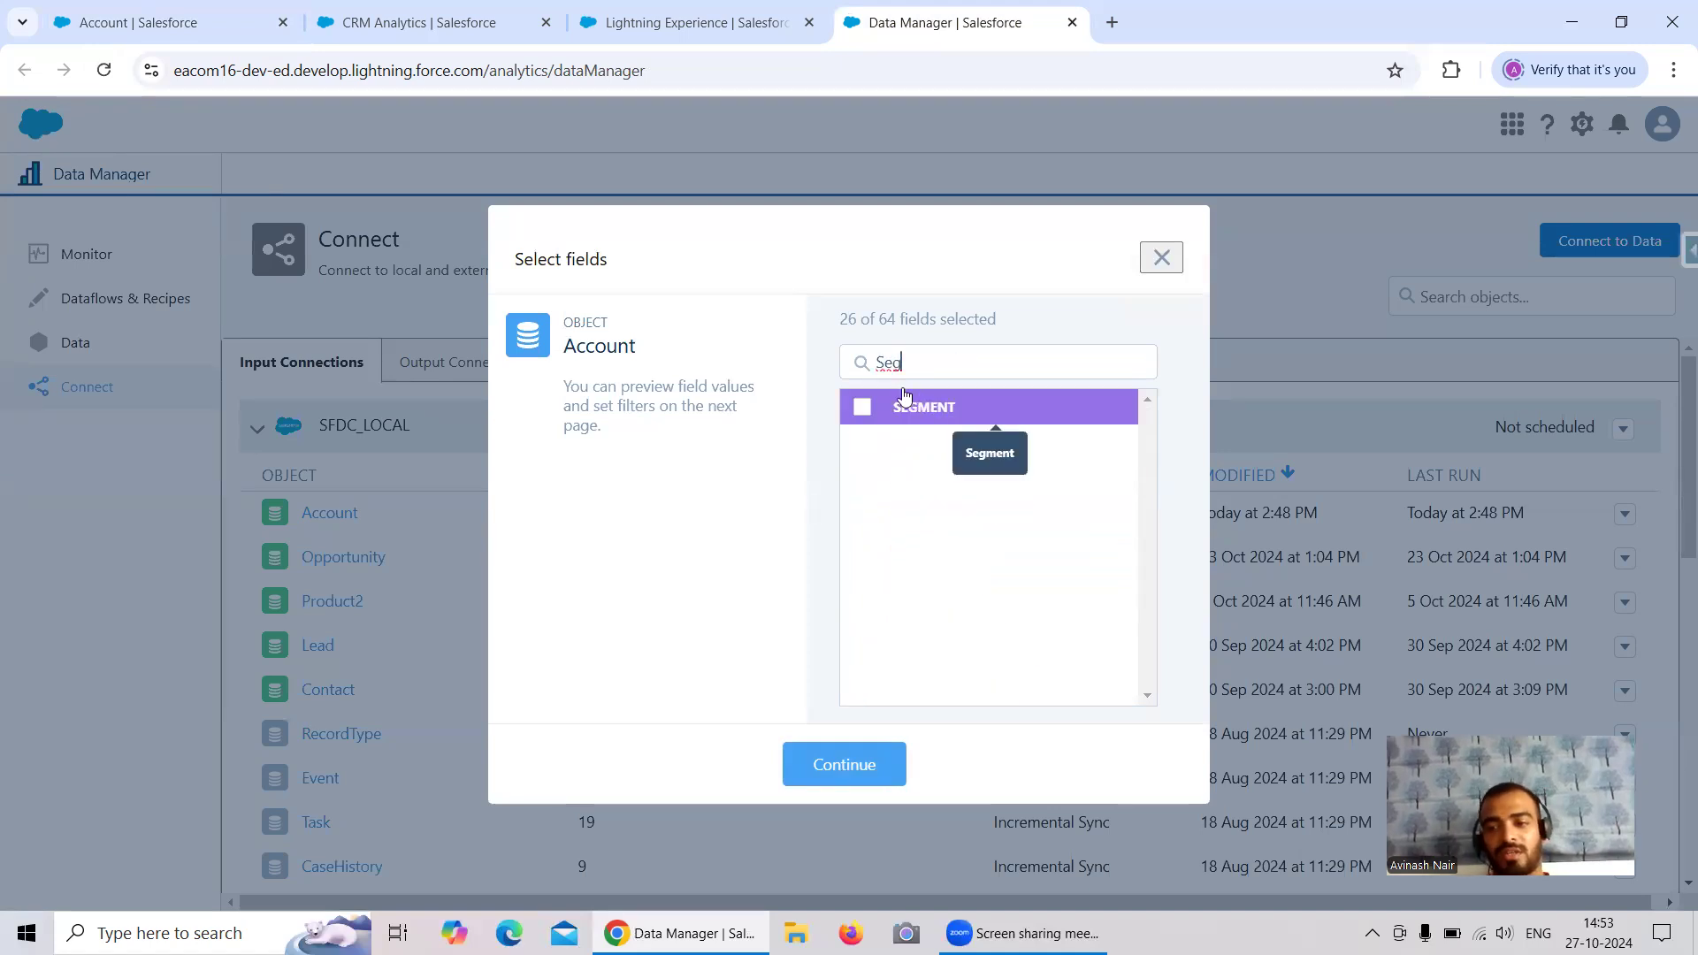
# Return to the Segment field in Setup and open its field-level security settings
pyautogui.click(291, 24)
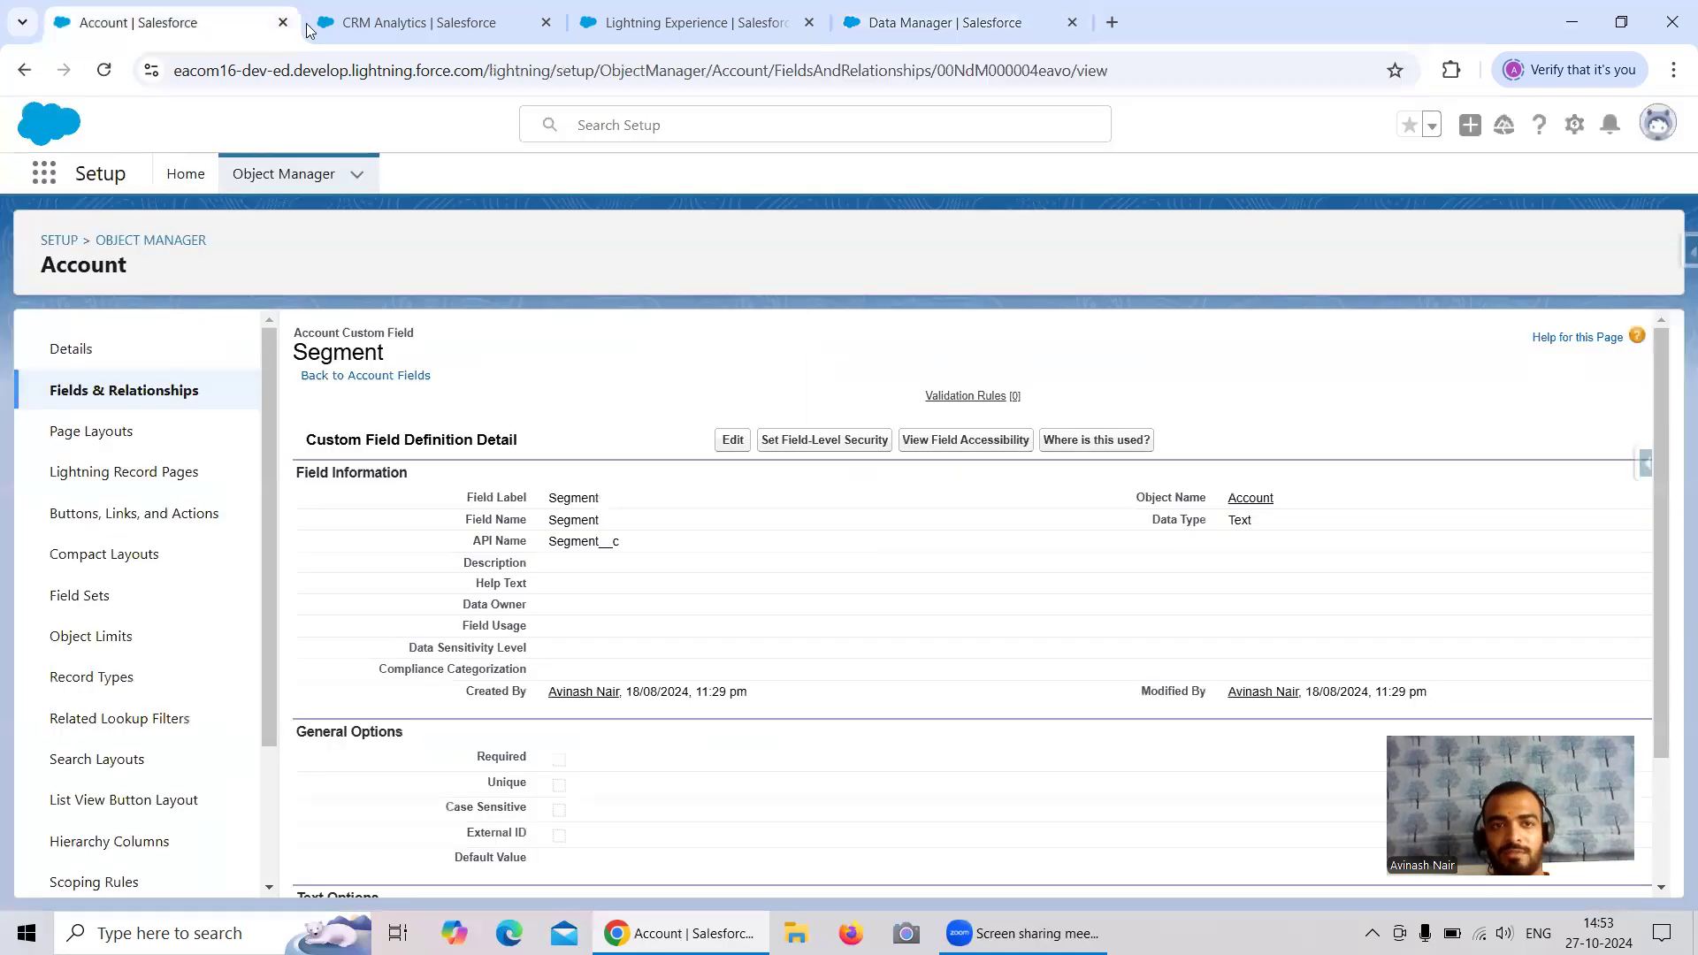
pyautogui.click(405, 27)
pyautogui.click(663, 27)
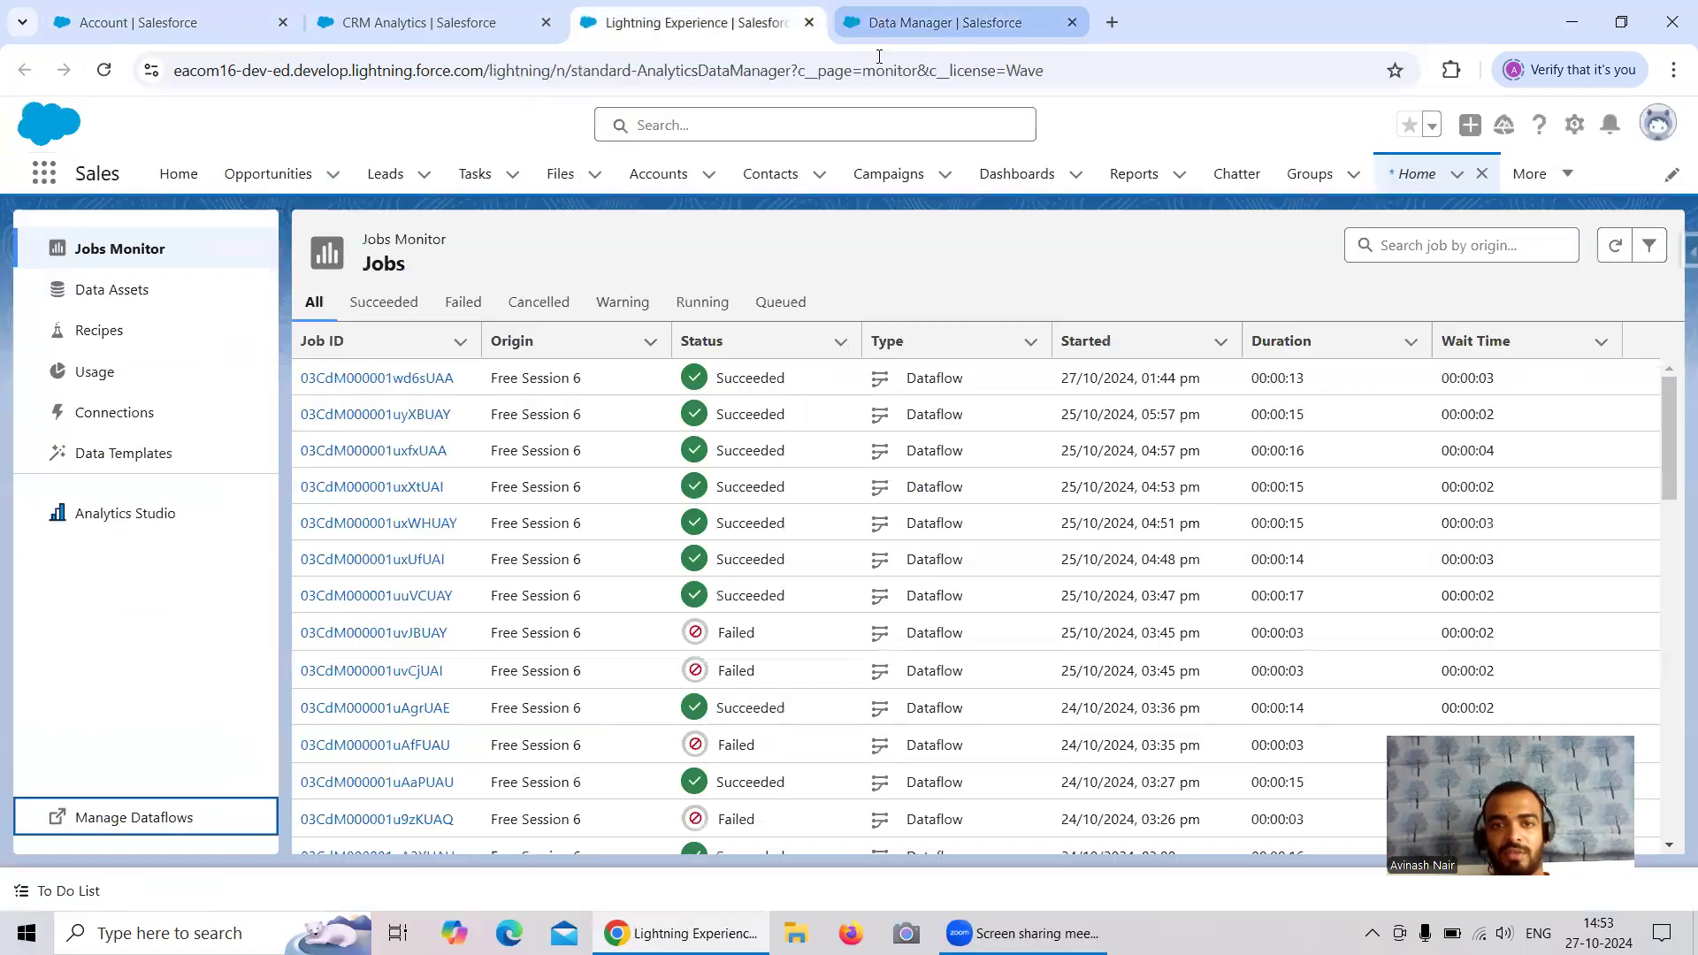
pyautogui.click(885, 24)
pyautogui.click(442, 25)
pyautogui.click(256, 24)
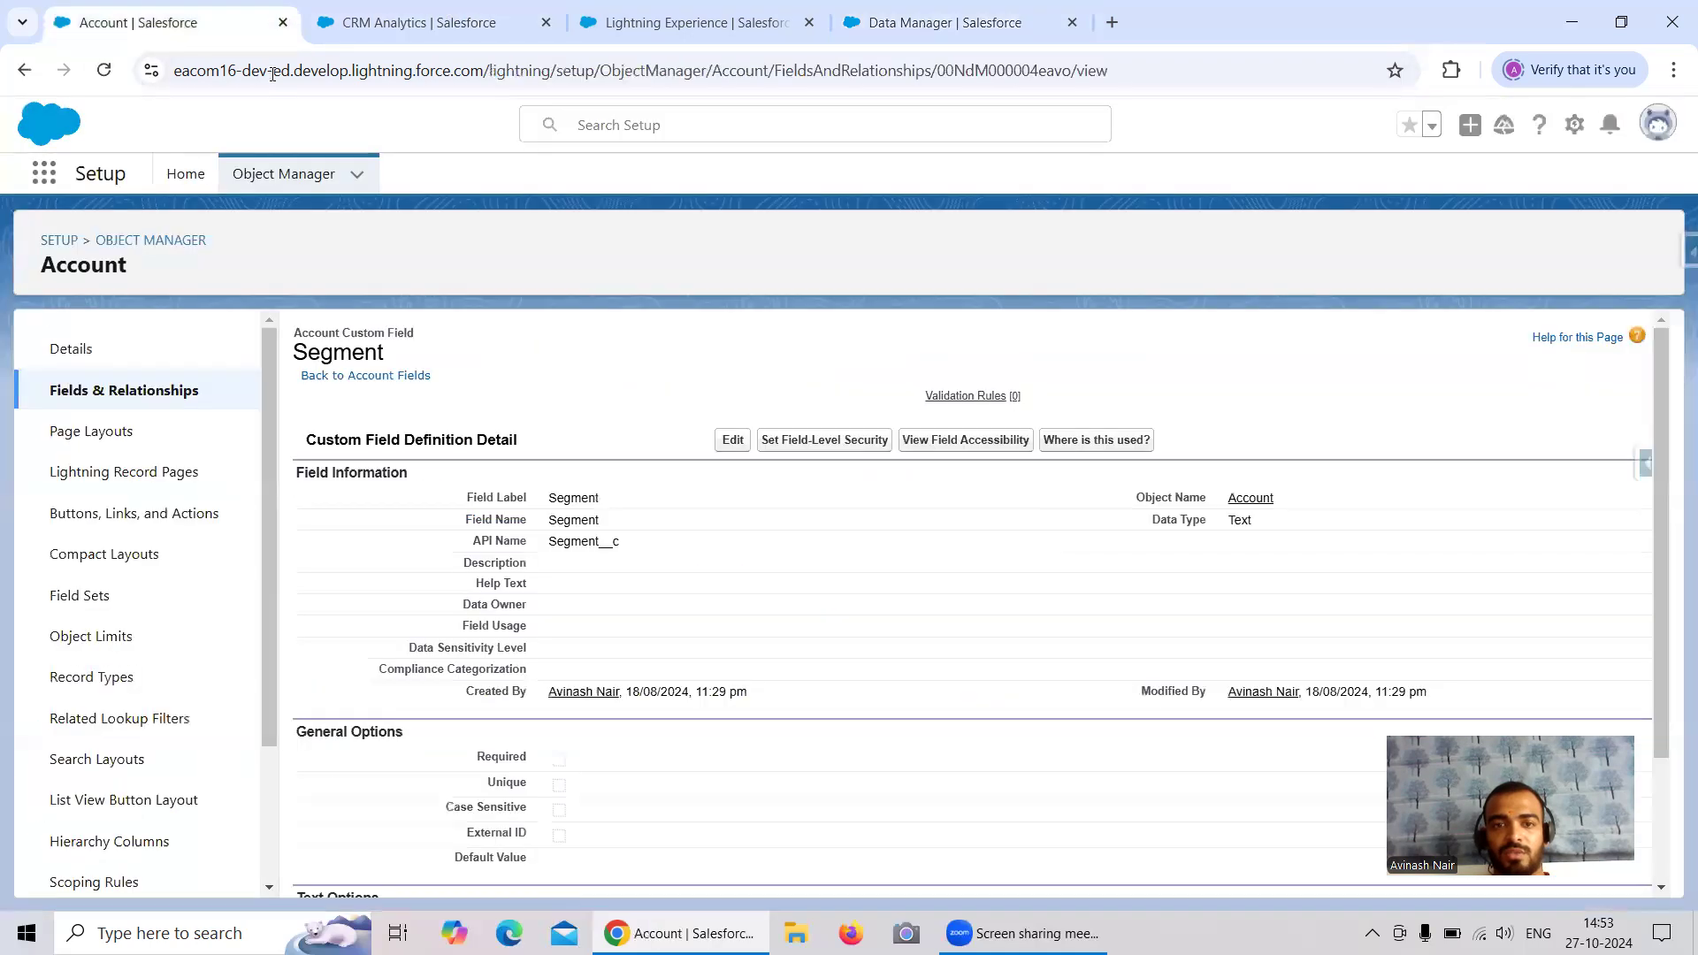
pyautogui.click(827, 442)
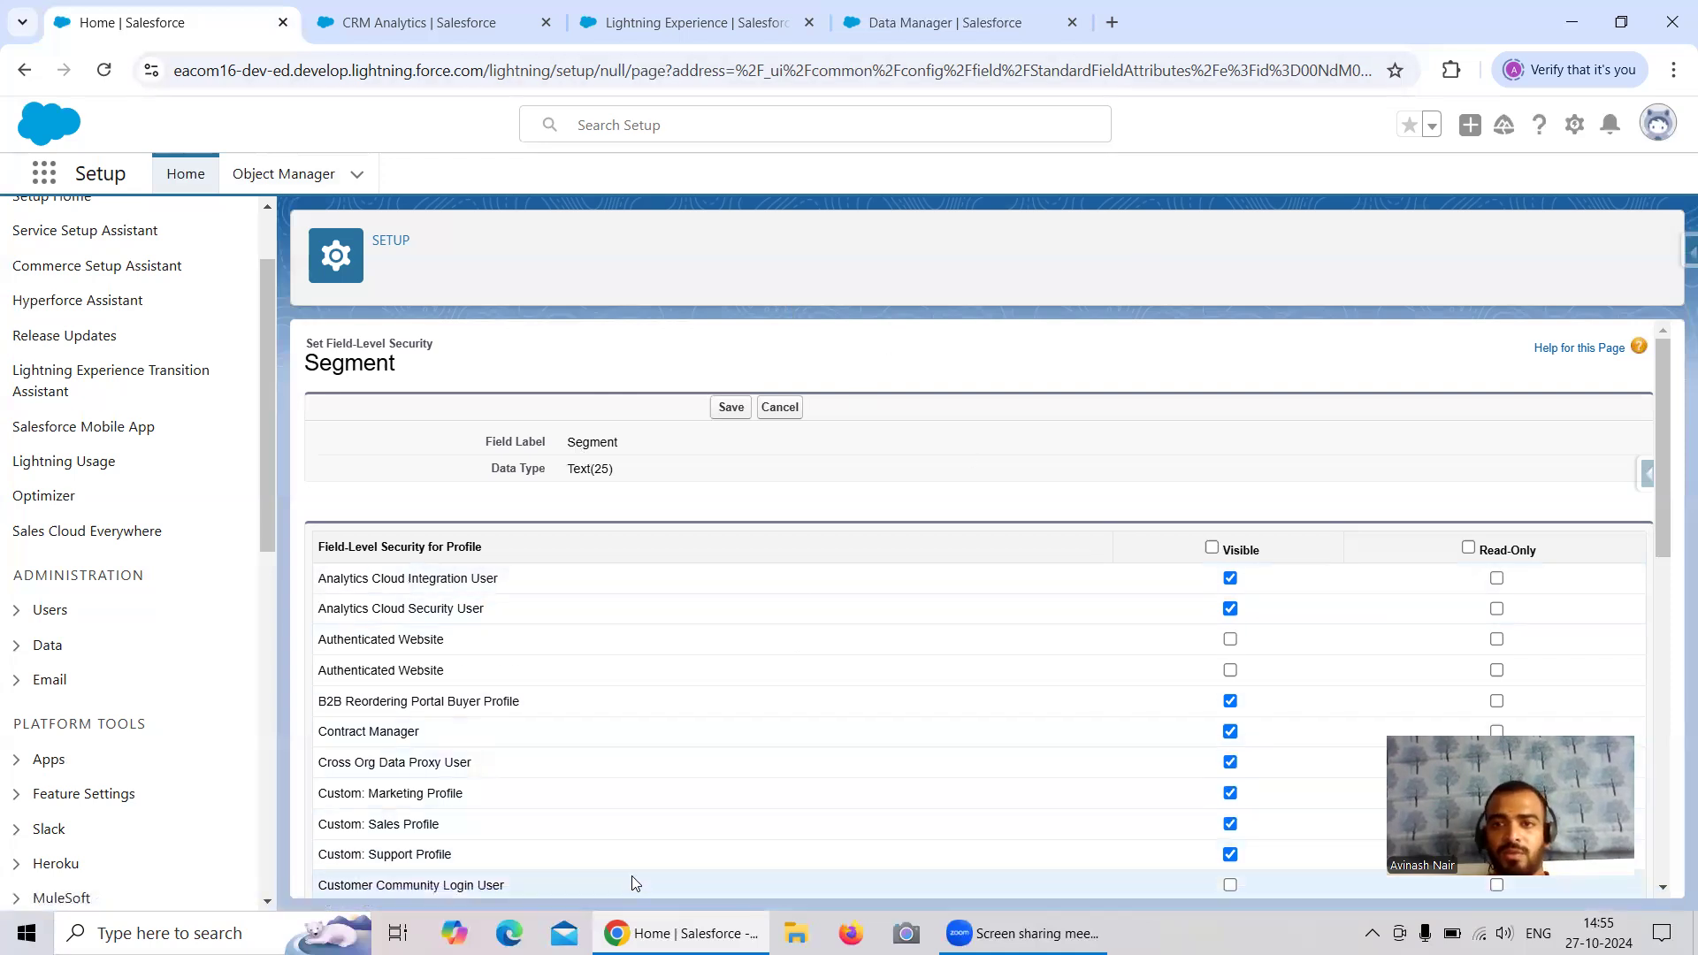
# Search Google in a new tab for "difference between analytics integration user & analytics security user"
pyautogui.hotkey('ctrl', 't')
pyautogui.click(587, 410)
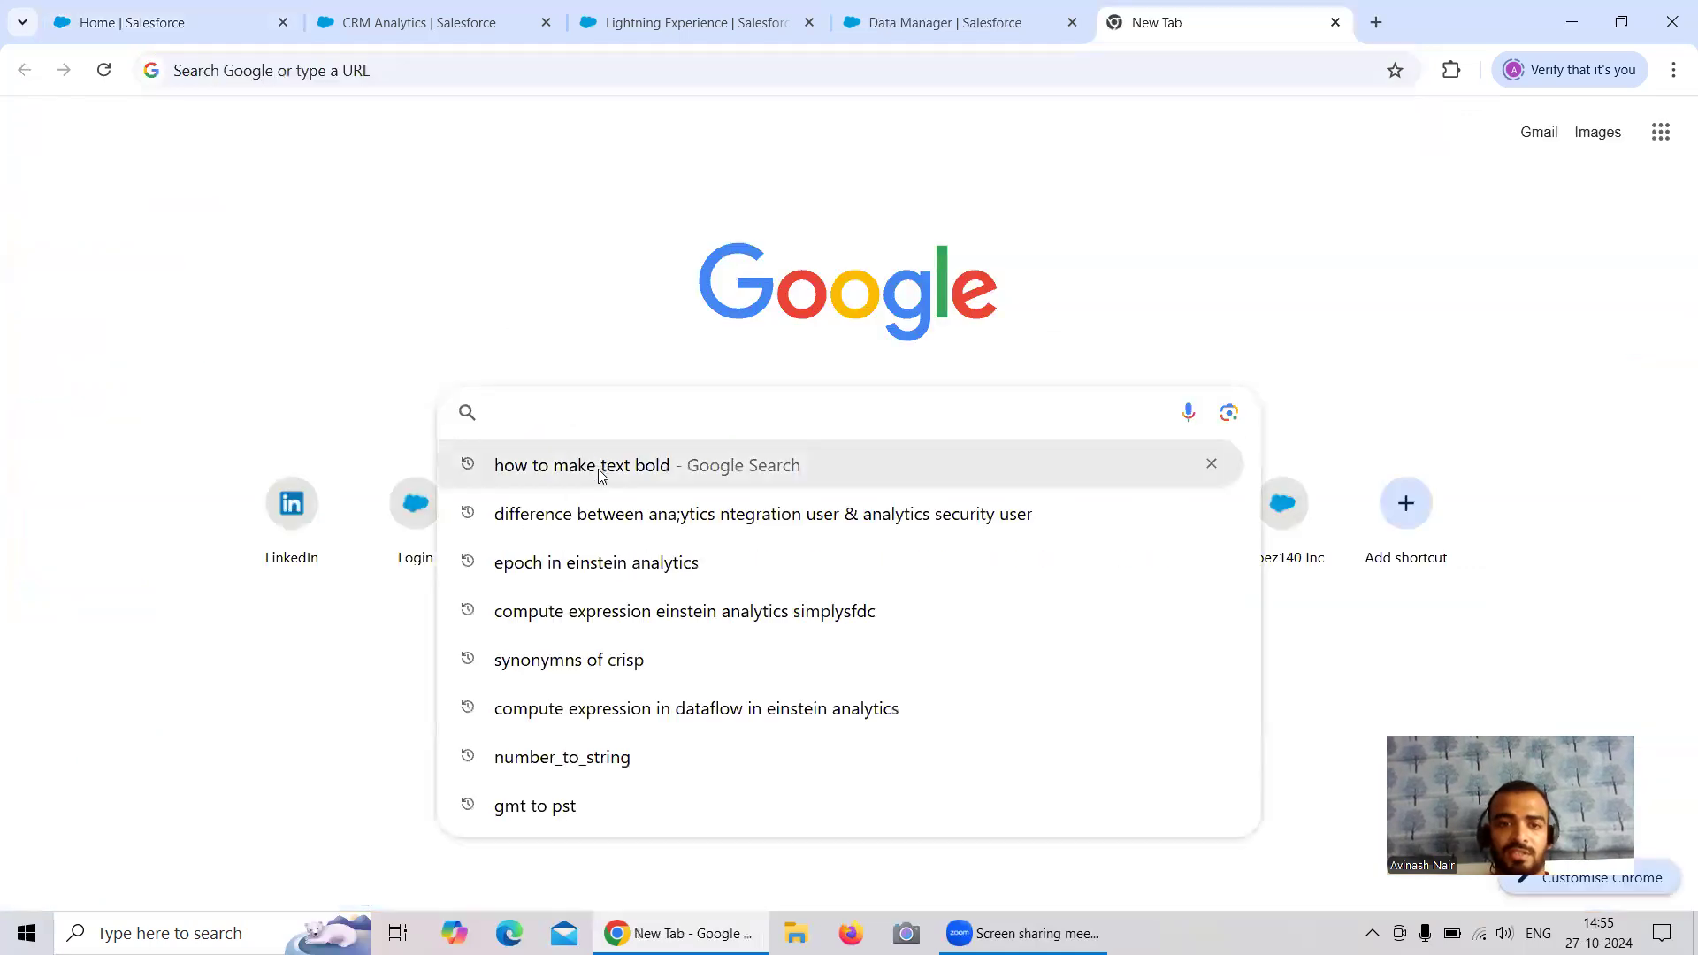
pyautogui.click(691, 522)
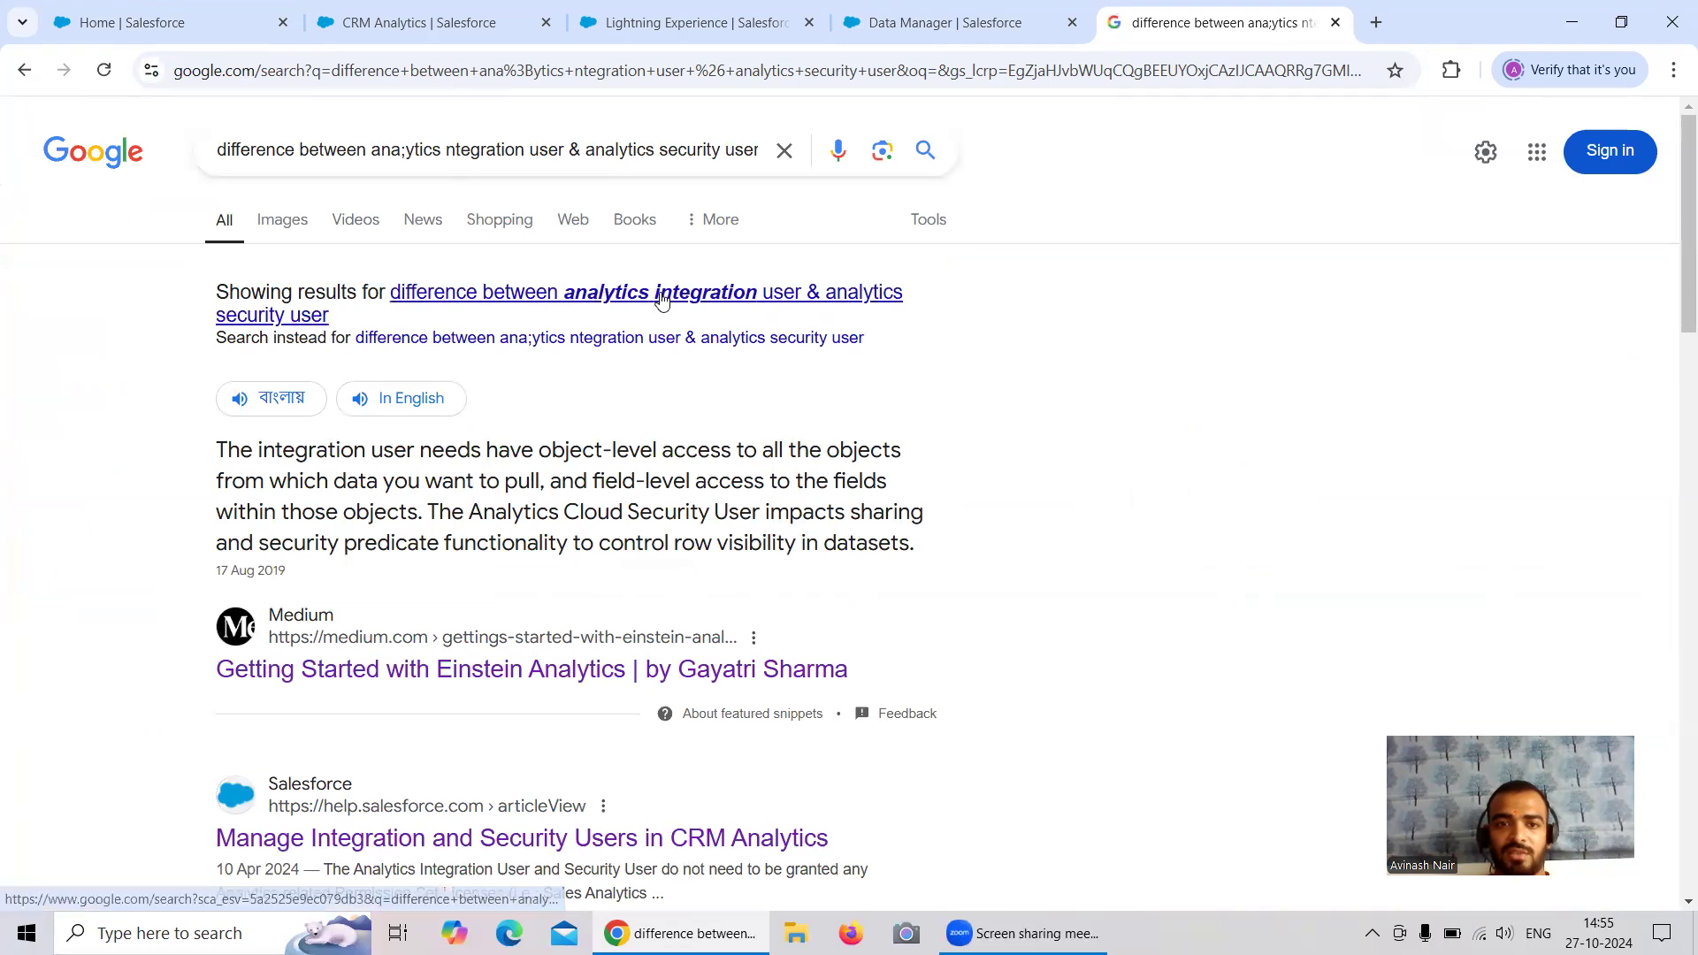
pyautogui.click(659, 295)
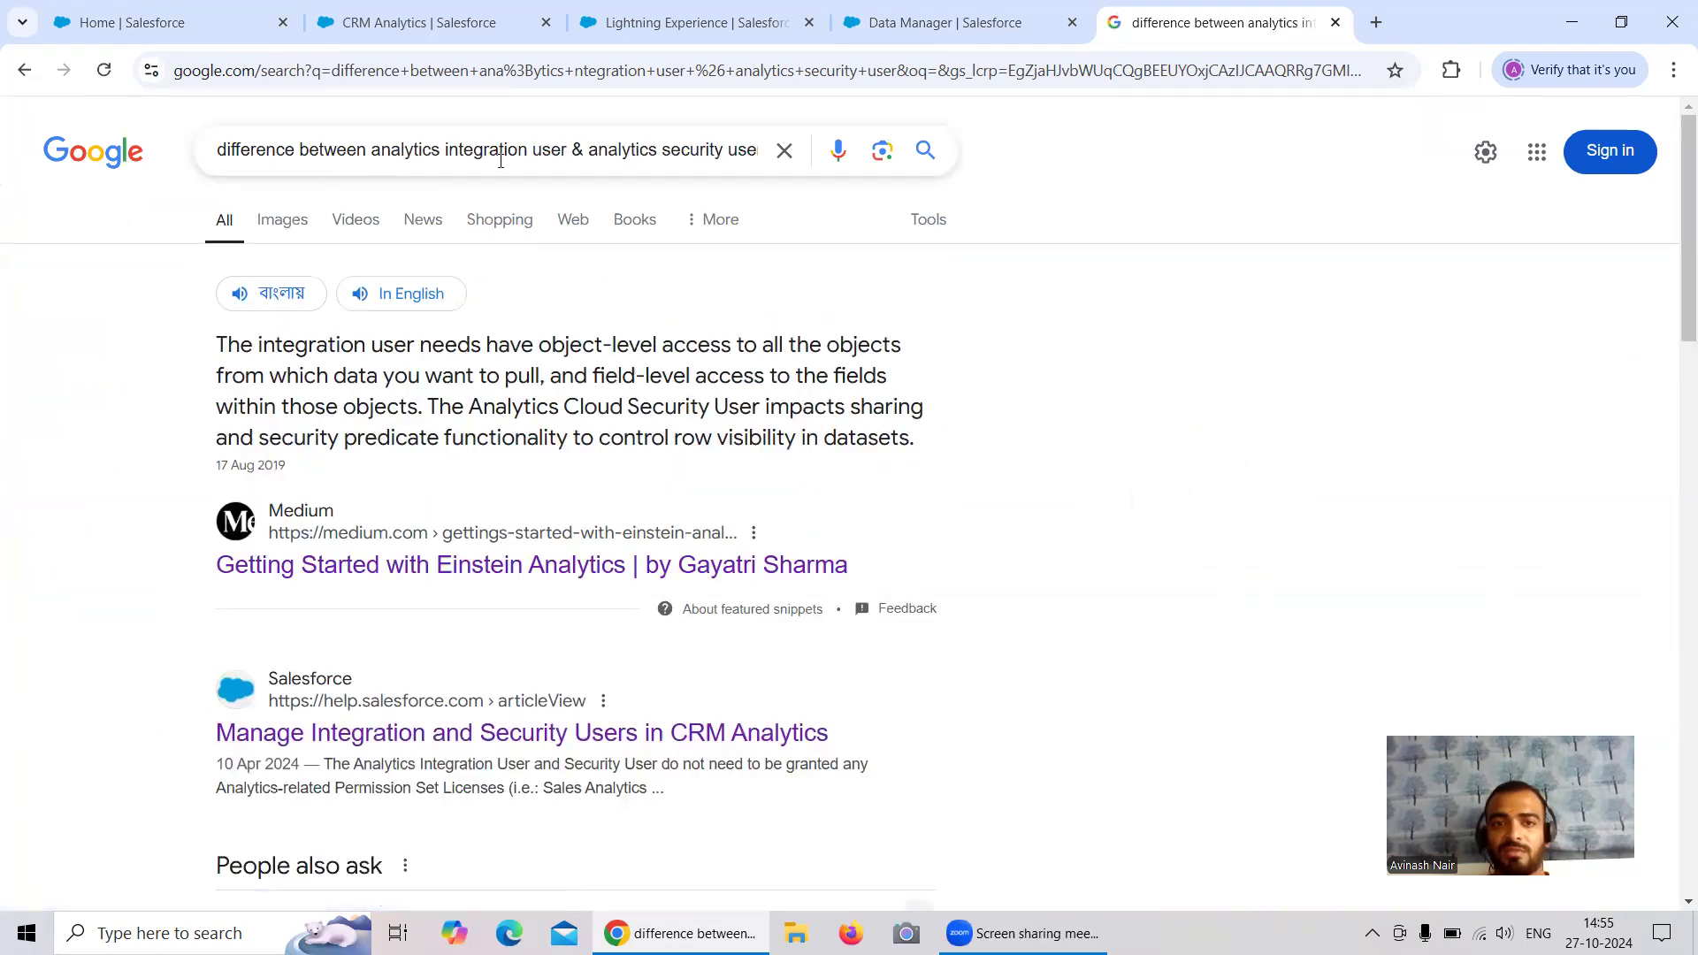
pyautogui.click(682, 157)
pyautogui.click(1239, 271)
# Open the Medium article "Getting Started with Einstein Analytics" from the search results in a new tab and switch to it
pyautogui.rightClick(633, 574)
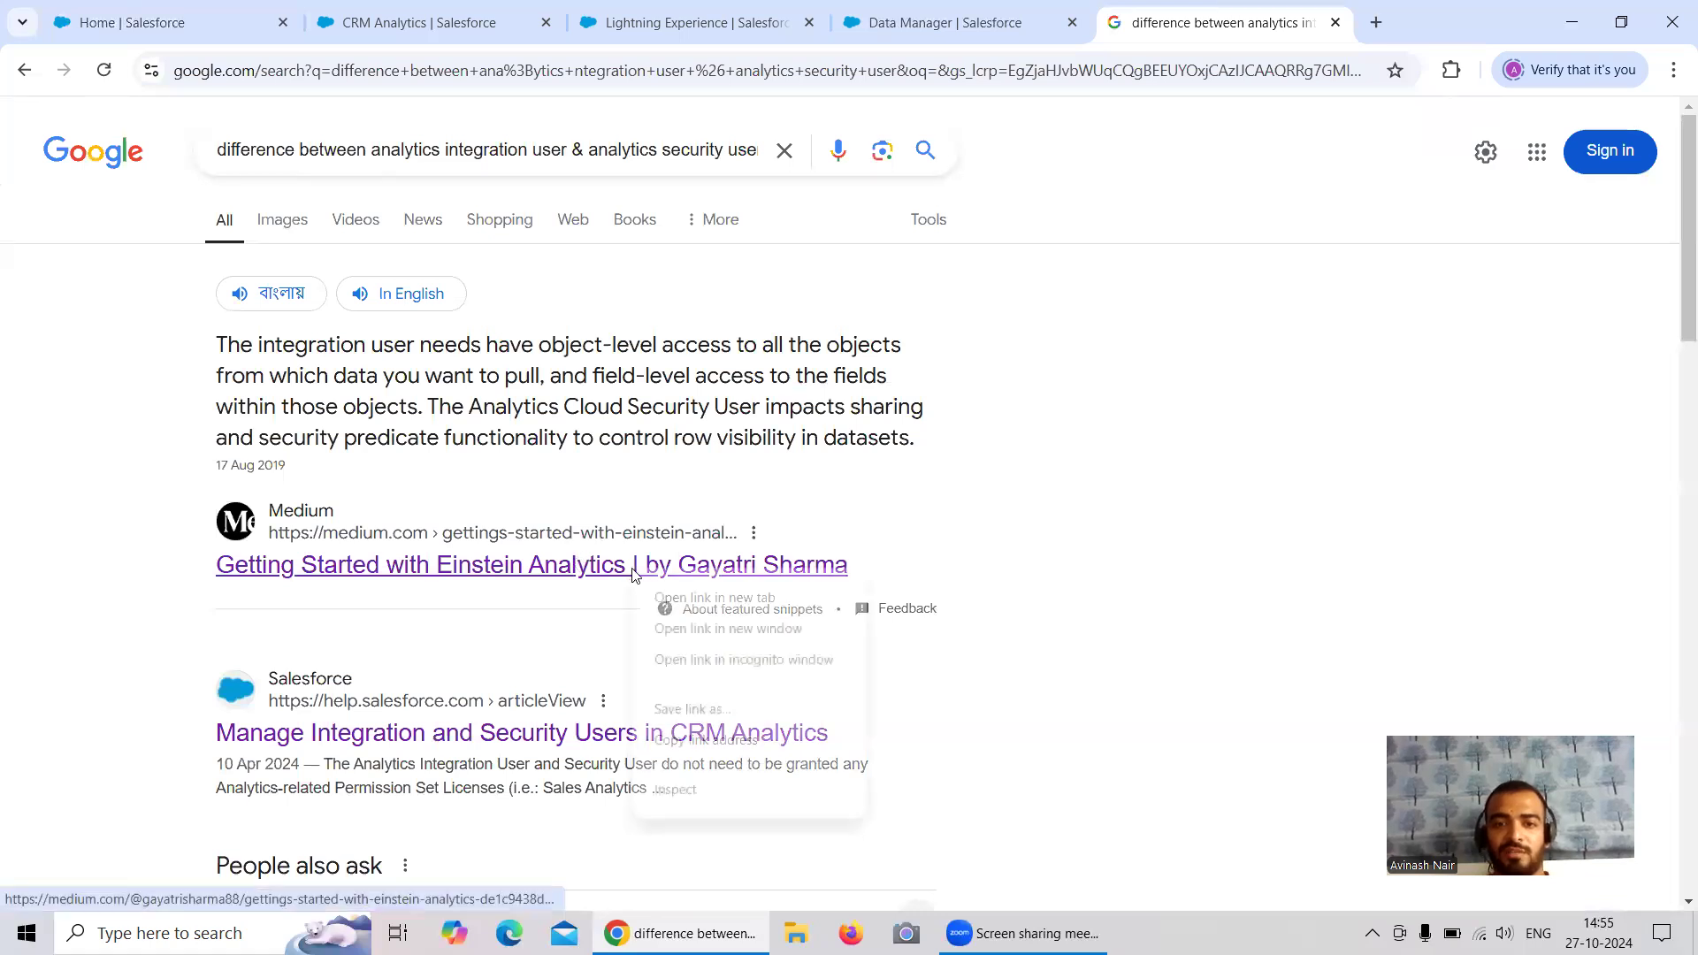
pyautogui.click(670, 598)
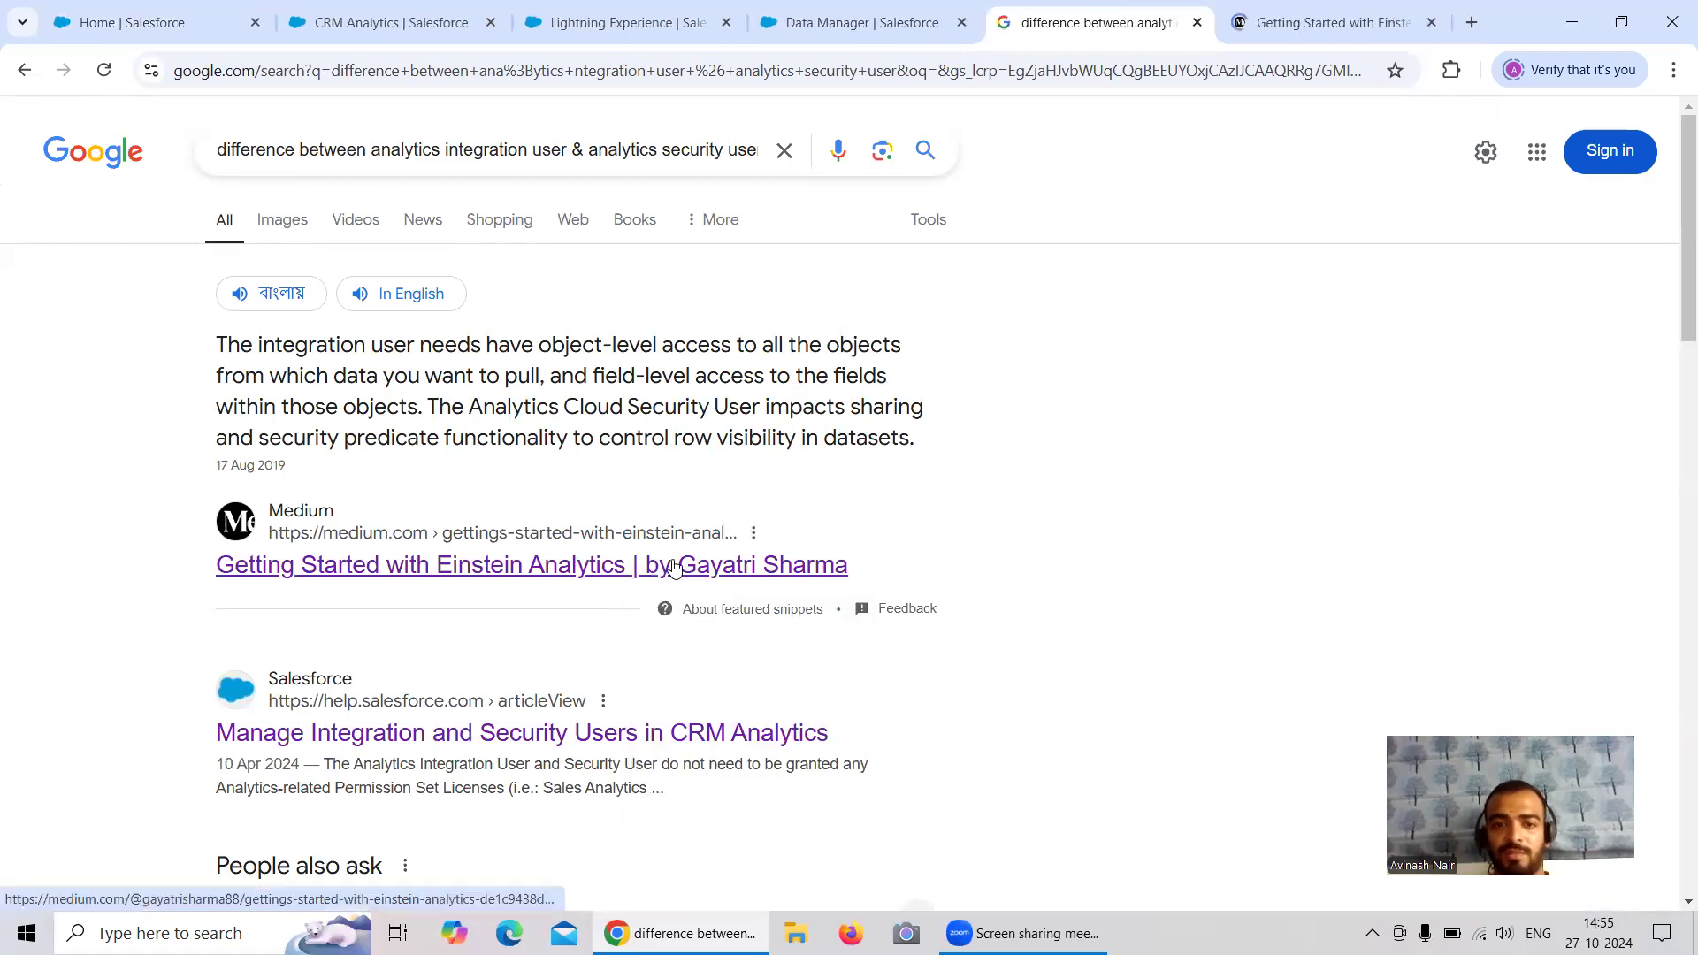
pyautogui.click(1327, 22)
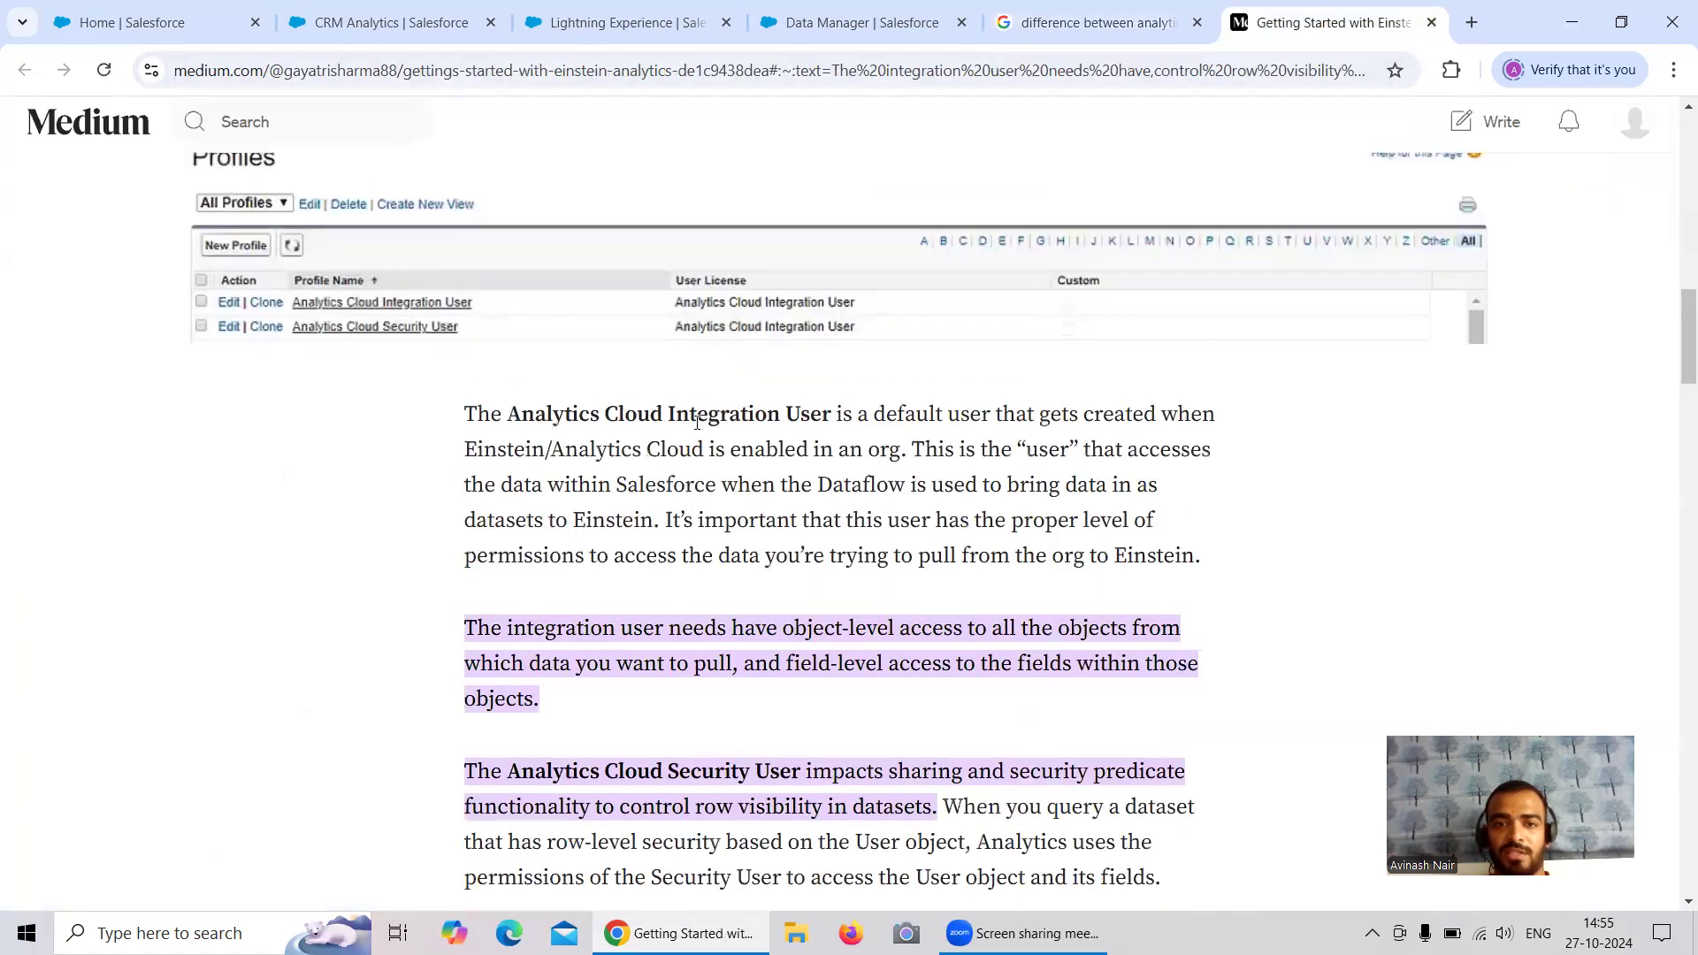
# Read the article's explanation of the Analytics Cloud Integration User and the object-level and field-level access it needs
pyautogui.scroll(-1, 778, 348)
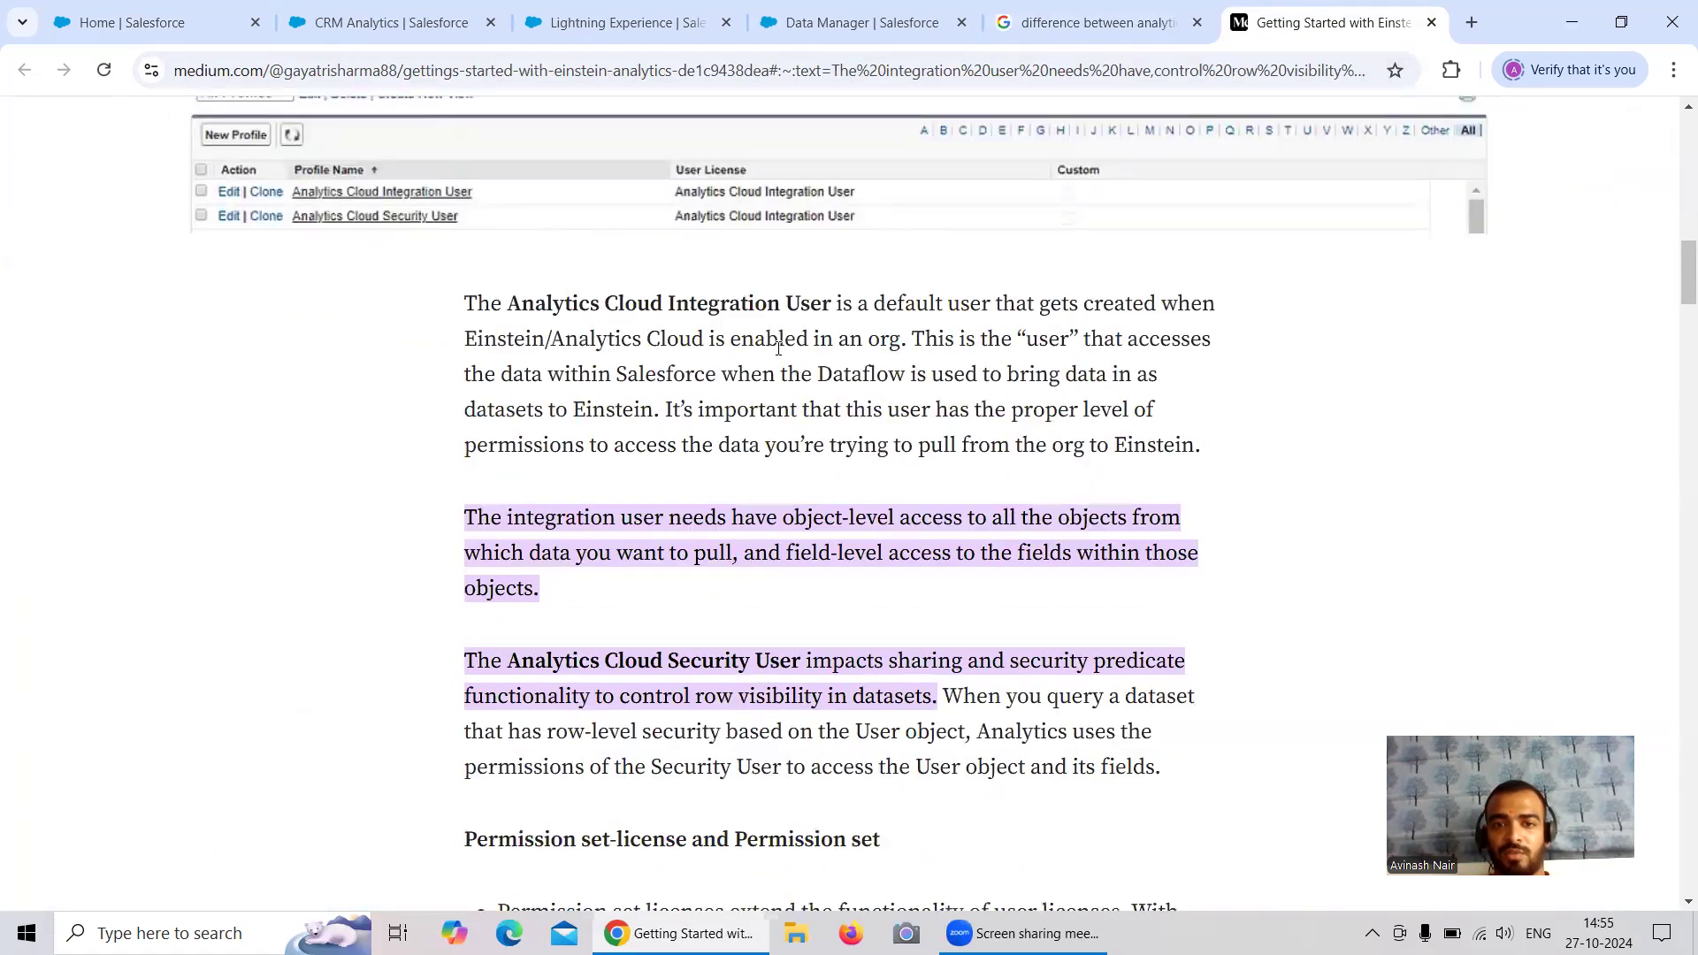
pyautogui.scroll(3, 787, 703)
pyautogui.scroll(-3, 787, 703)
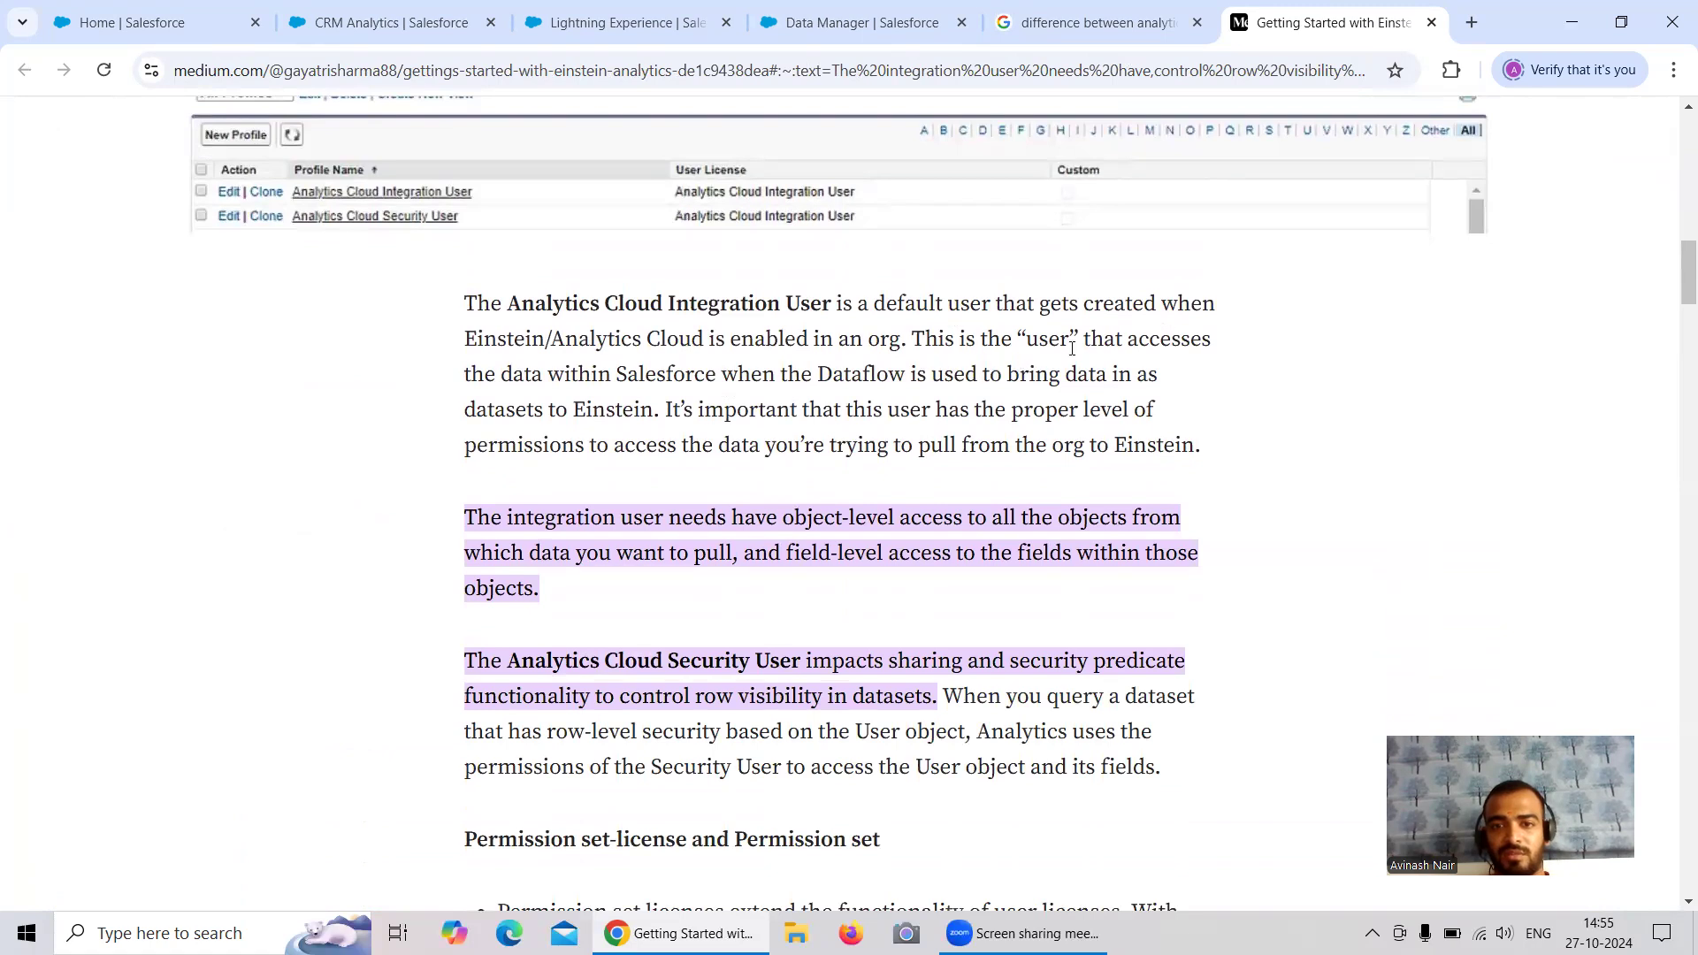
pyautogui.moveTo(1008, 303); pyautogui.dragTo(1051, 430)
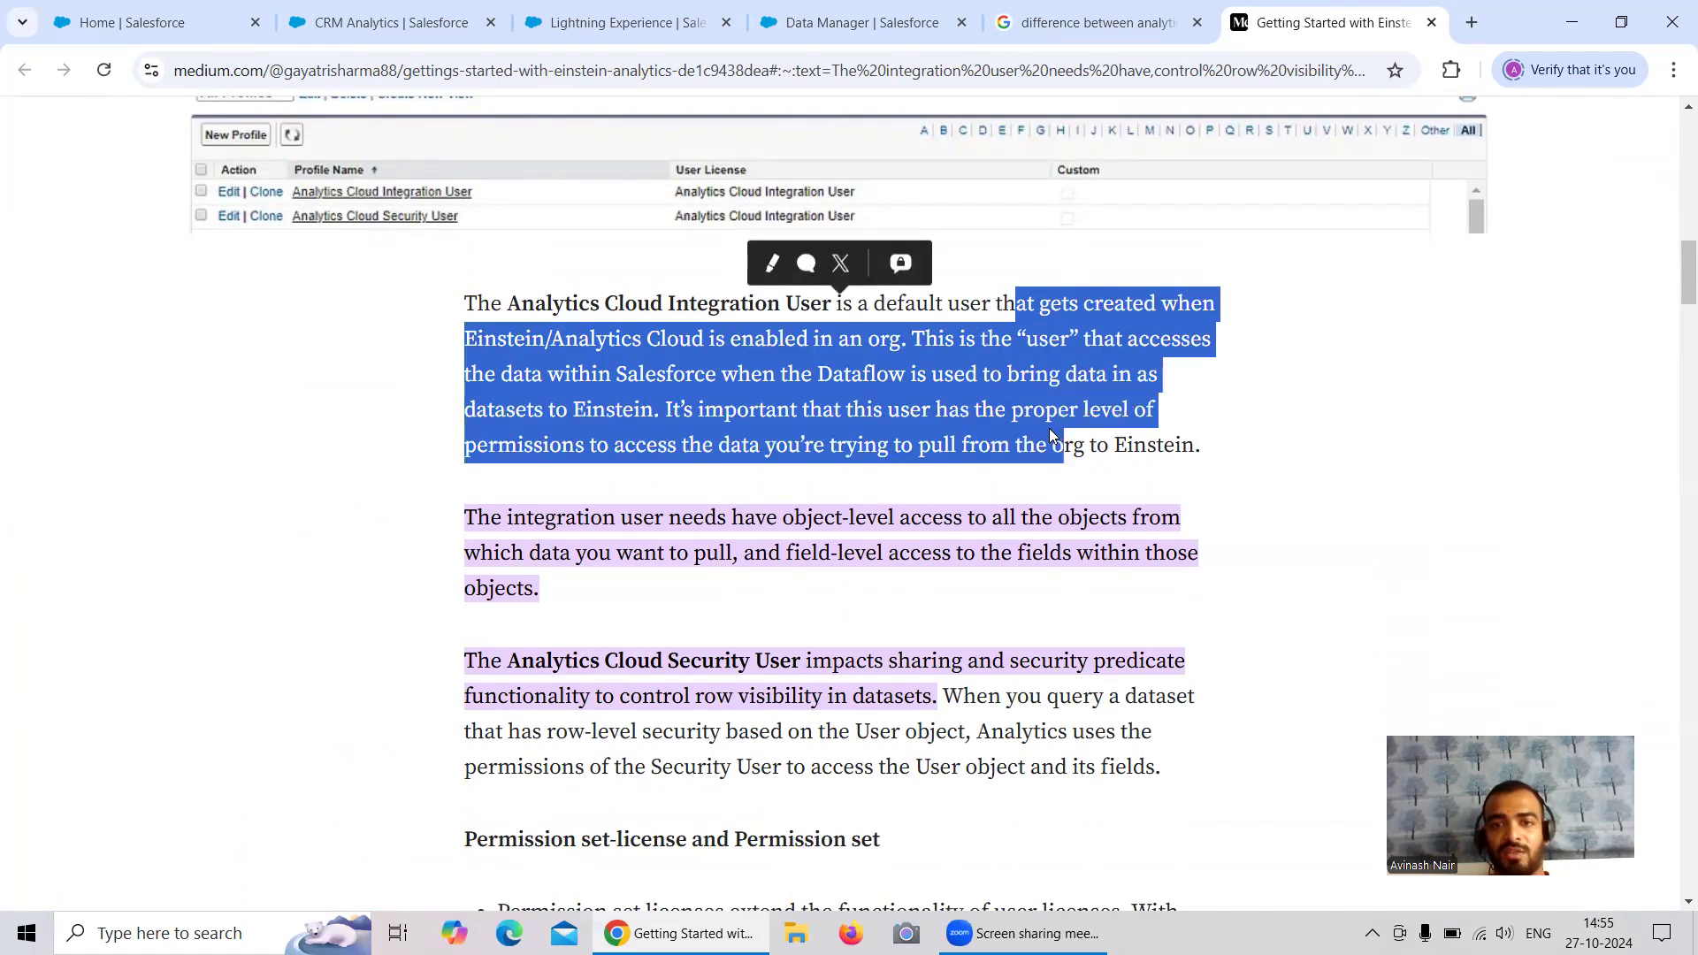
pyautogui.click(840, 381)
pyautogui.moveTo(893, 381); pyautogui.dragTo(897, 381)
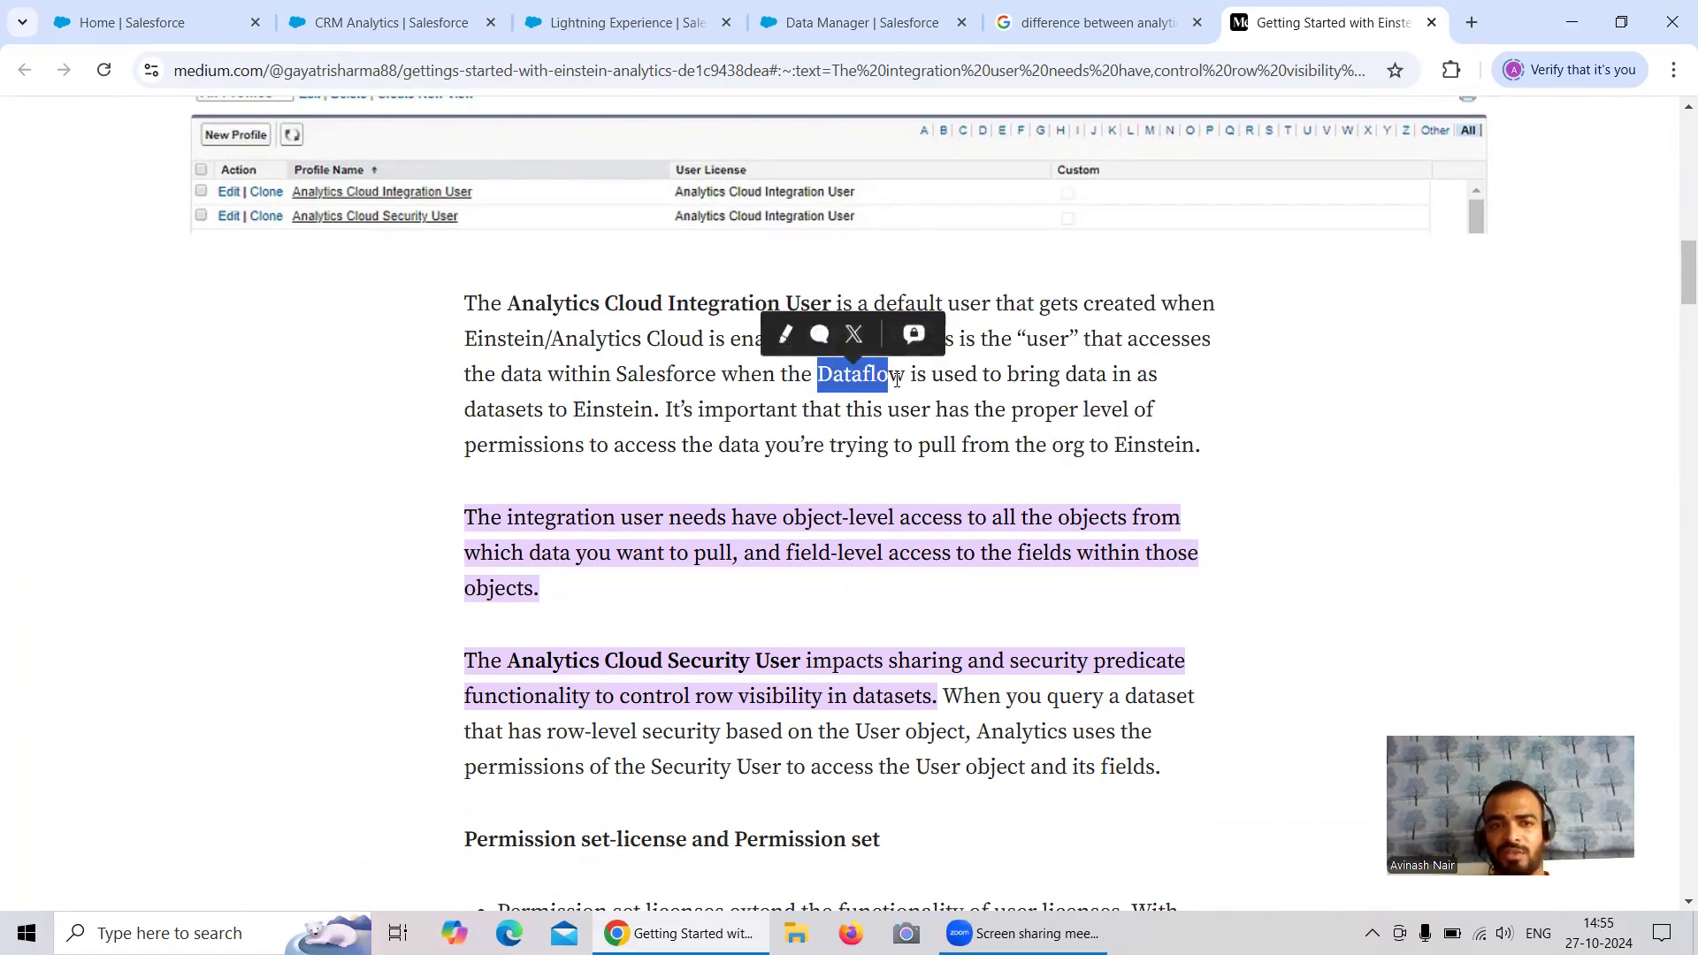
pyautogui.click(929, 386)
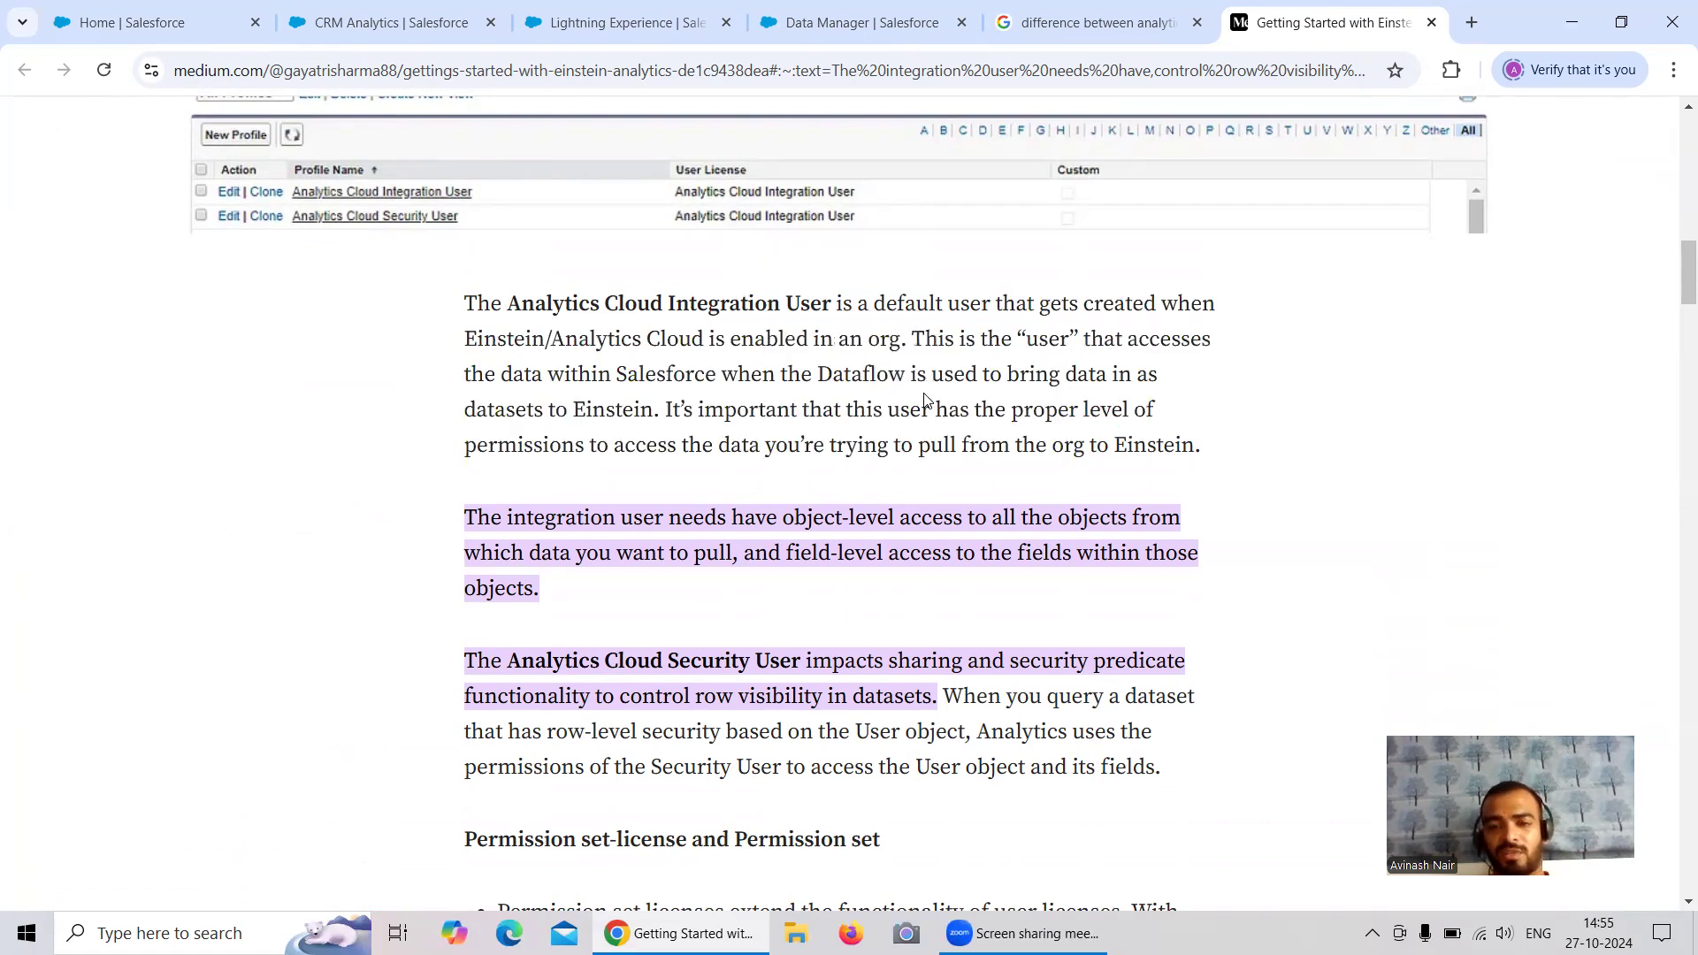
pyautogui.scroll(-1, 925, 400)
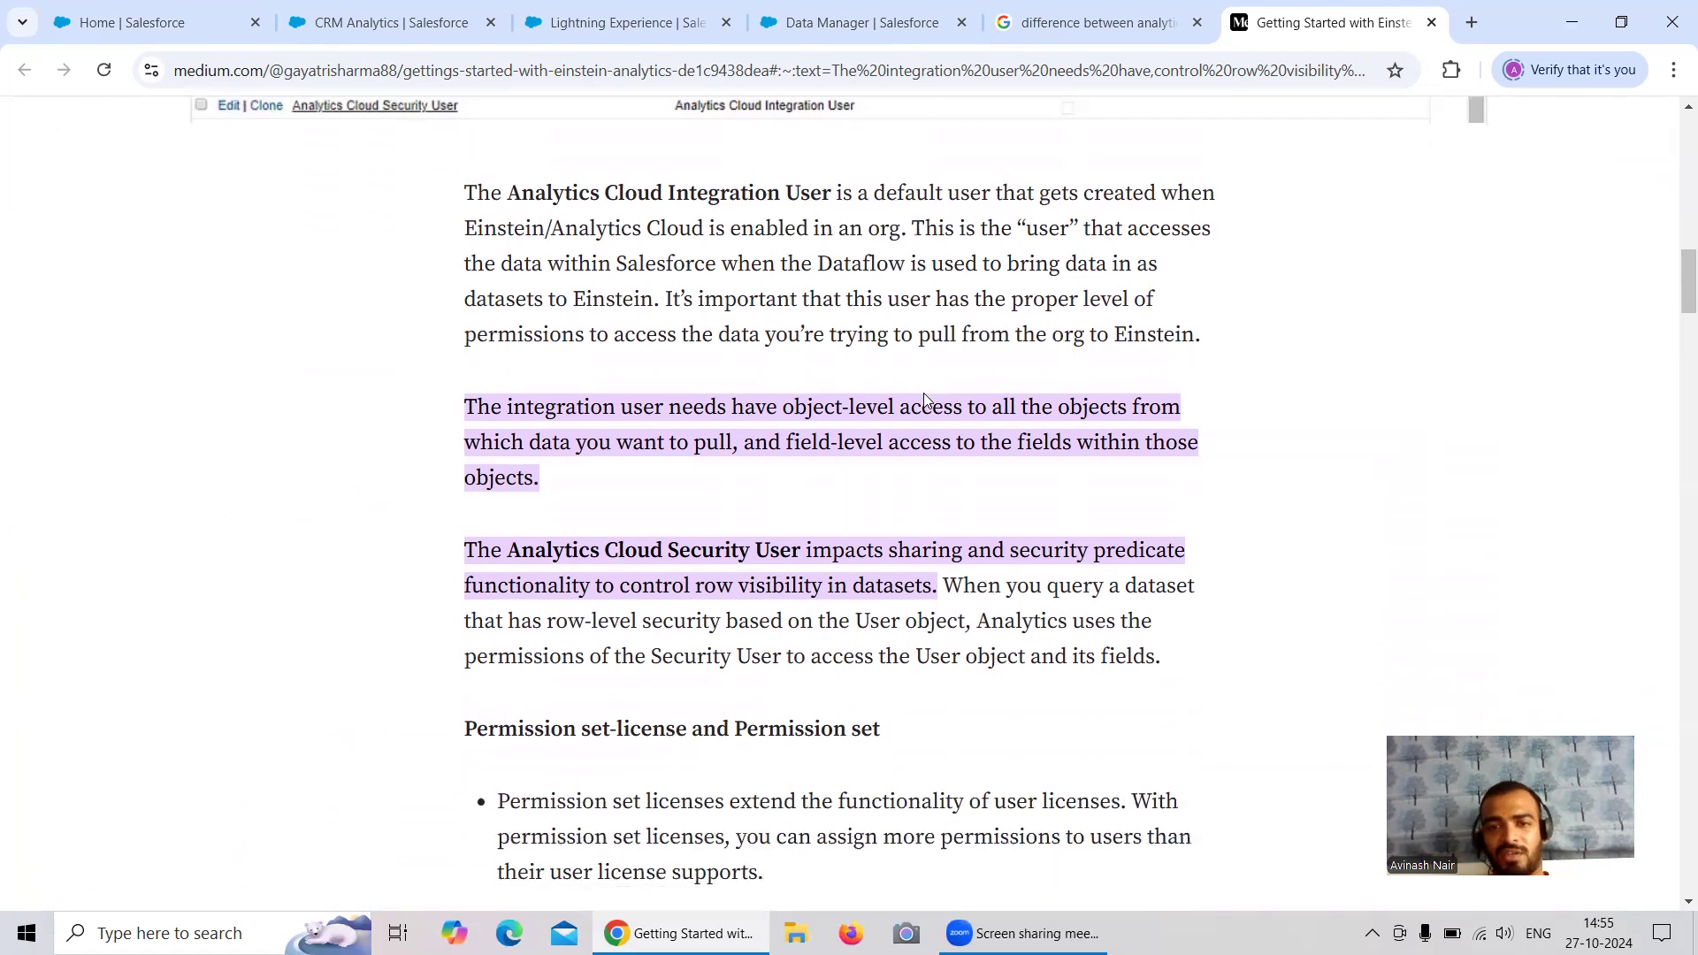
pyautogui.moveTo(736, 421); pyautogui.dragTo(855, 475)
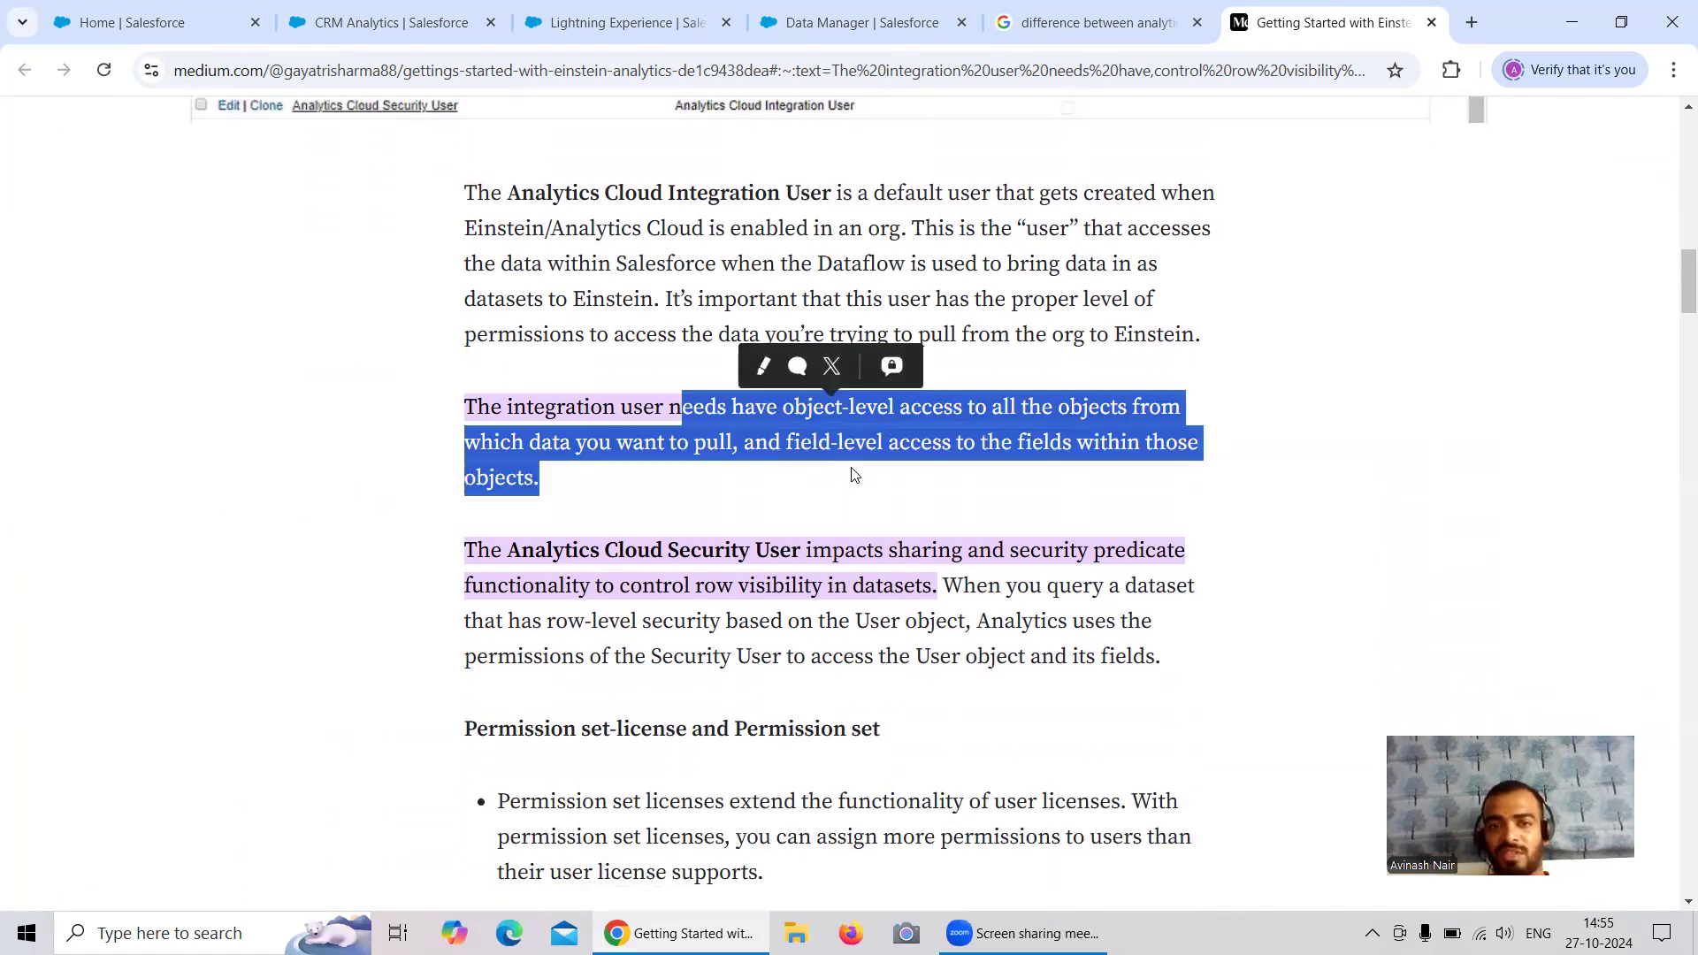
# Read the article's passage on how the Analytics Cloud Security User affects sharing and row visibility in datasets
pyautogui.scroll(-1, 884, 476)
pyautogui.moveTo(742, 442); pyautogui.dragTo(896, 484)
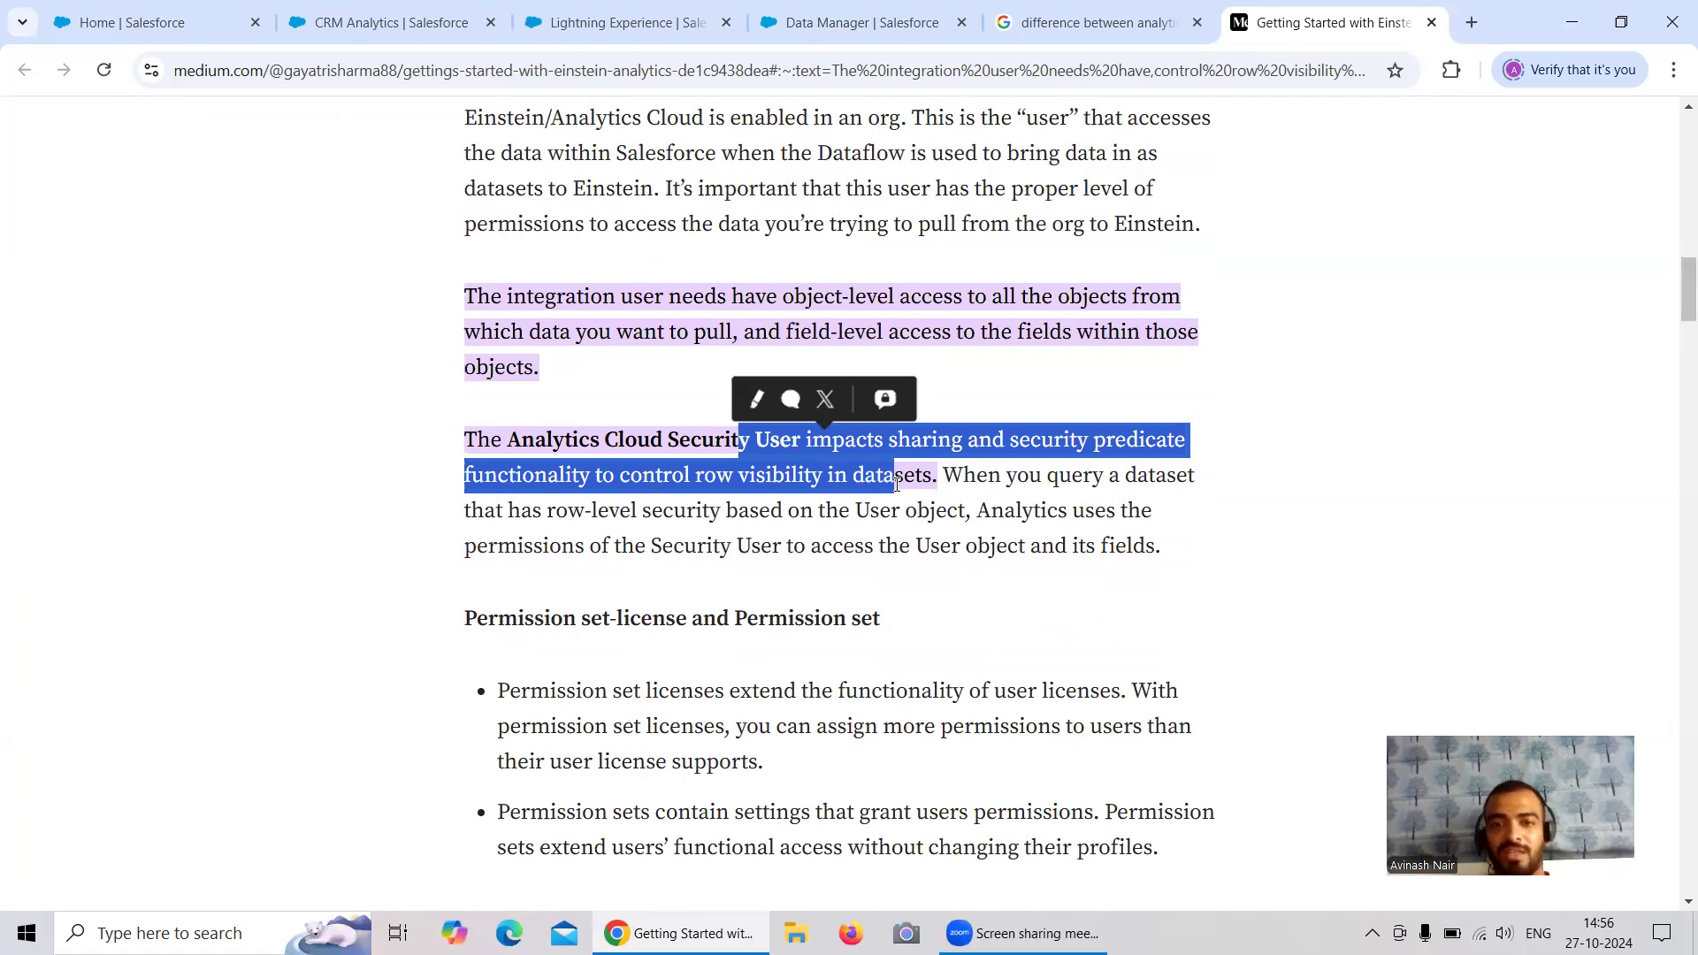
pyautogui.moveTo(614, 443); pyautogui.dragTo(935, 486)
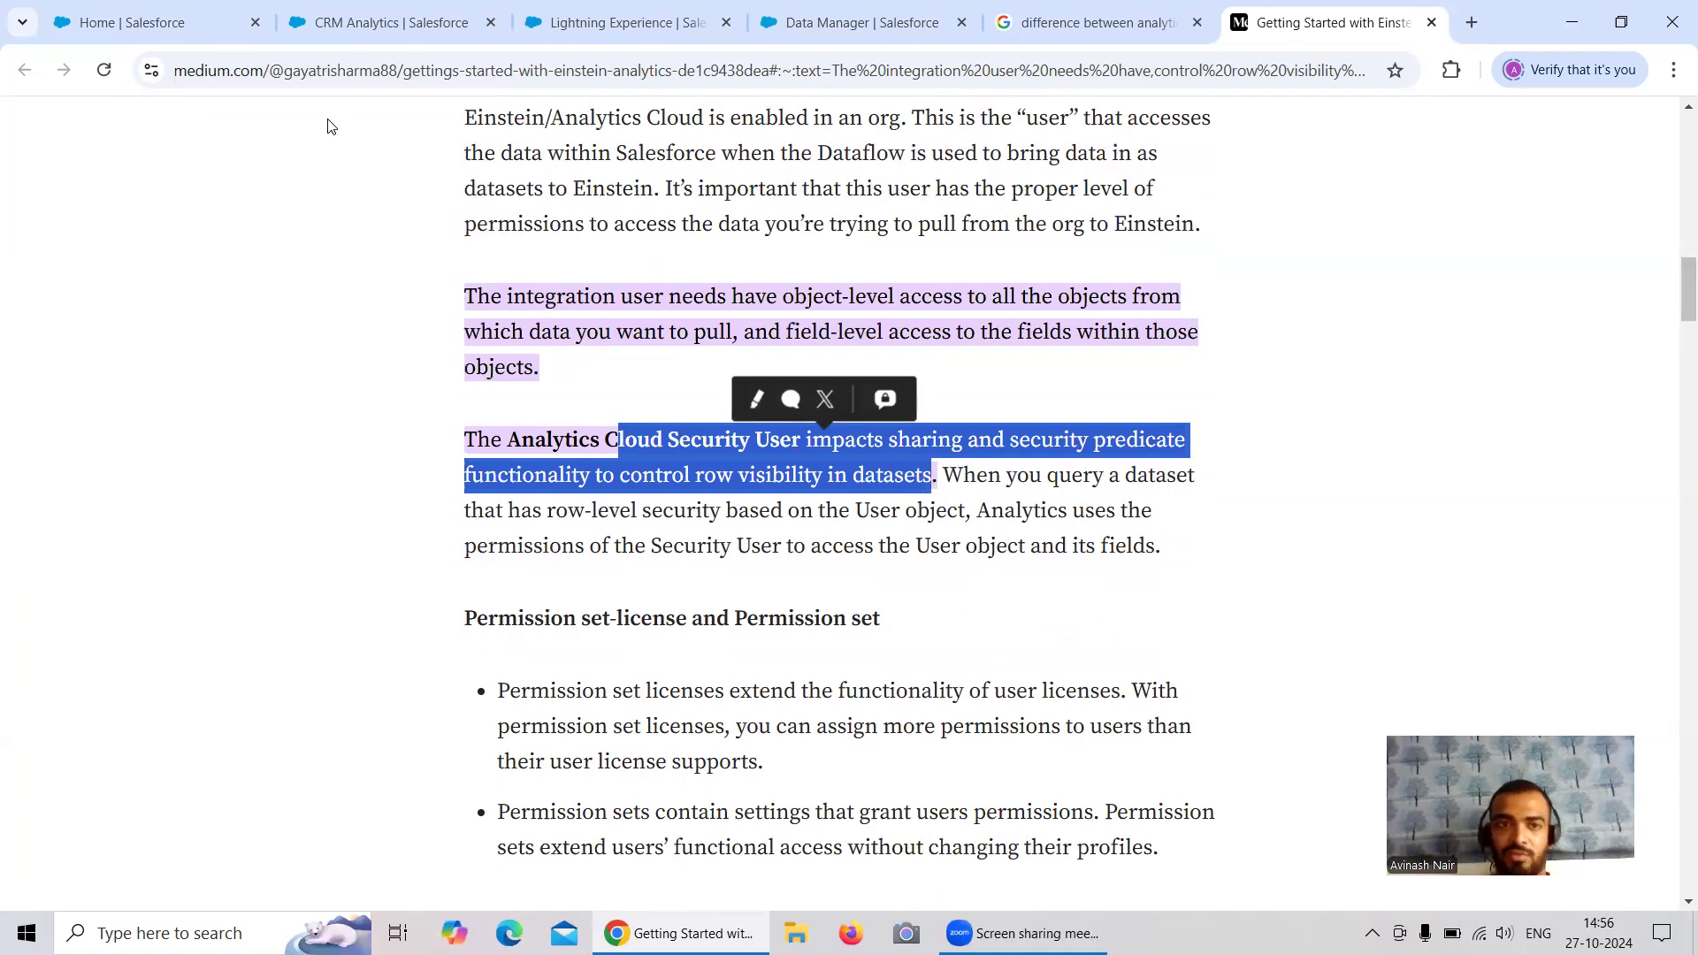
# Return to the Segment field's field-level security in Setup and remove its visibility for the Analytics Cloud Security User profile
pyautogui.click(181, 20)
pyautogui.click(378, 18)
pyautogui.click(191, 22)
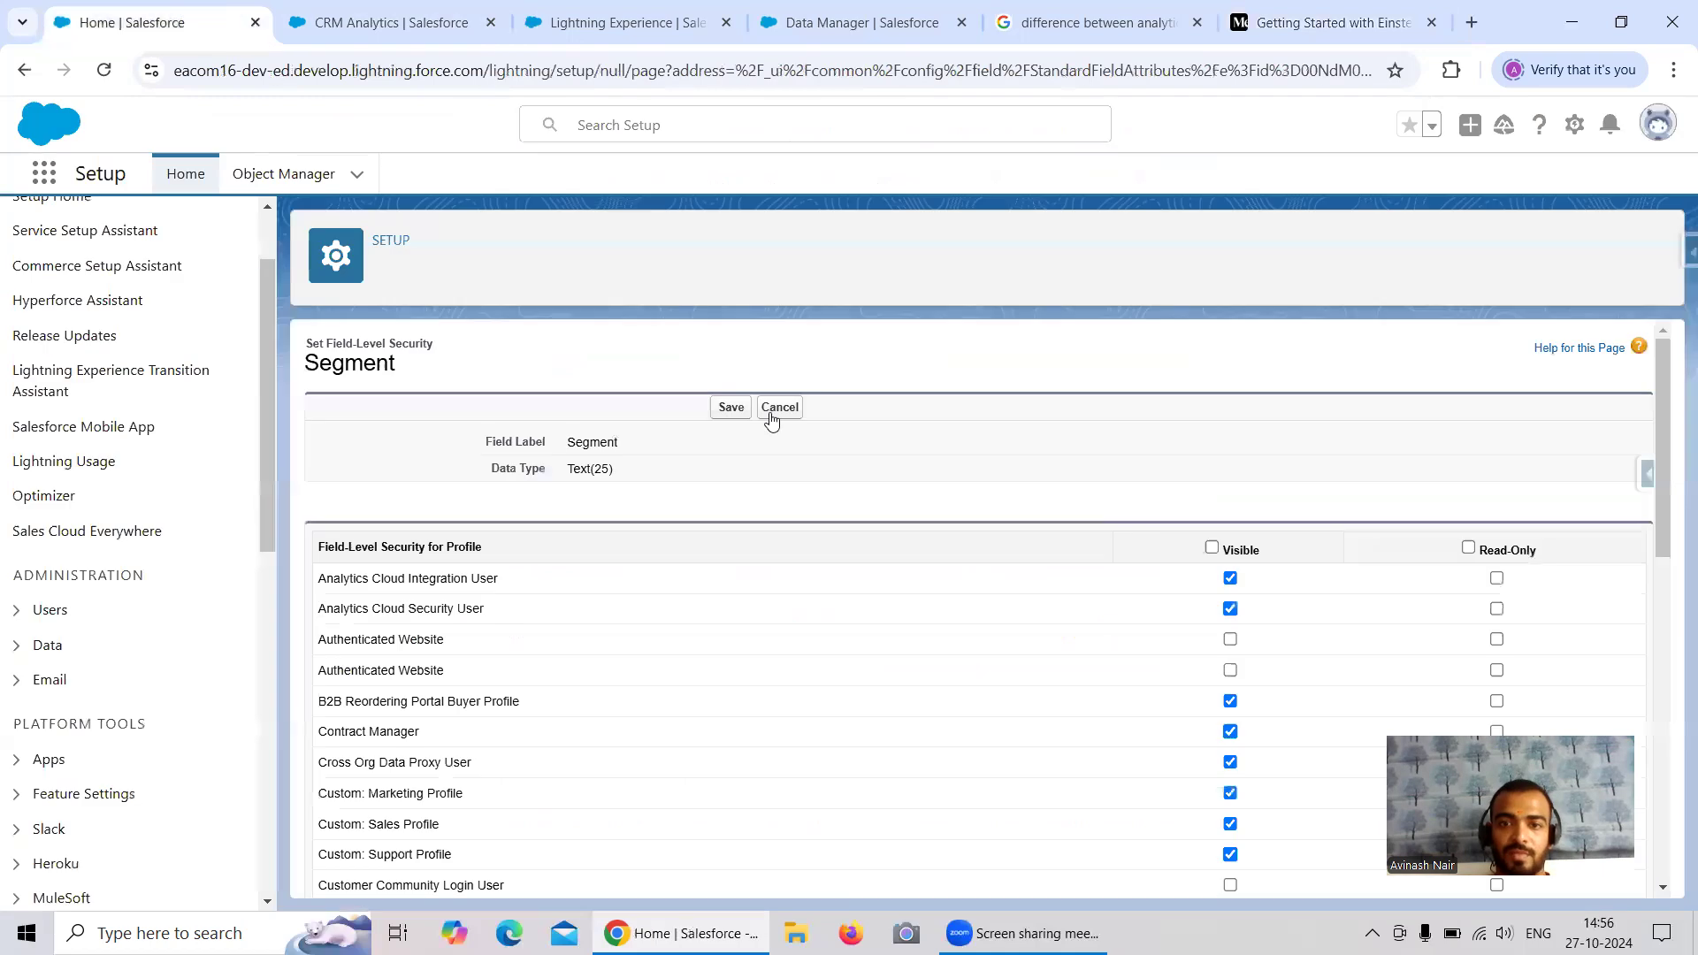
pyautogui.click(1230, 609)
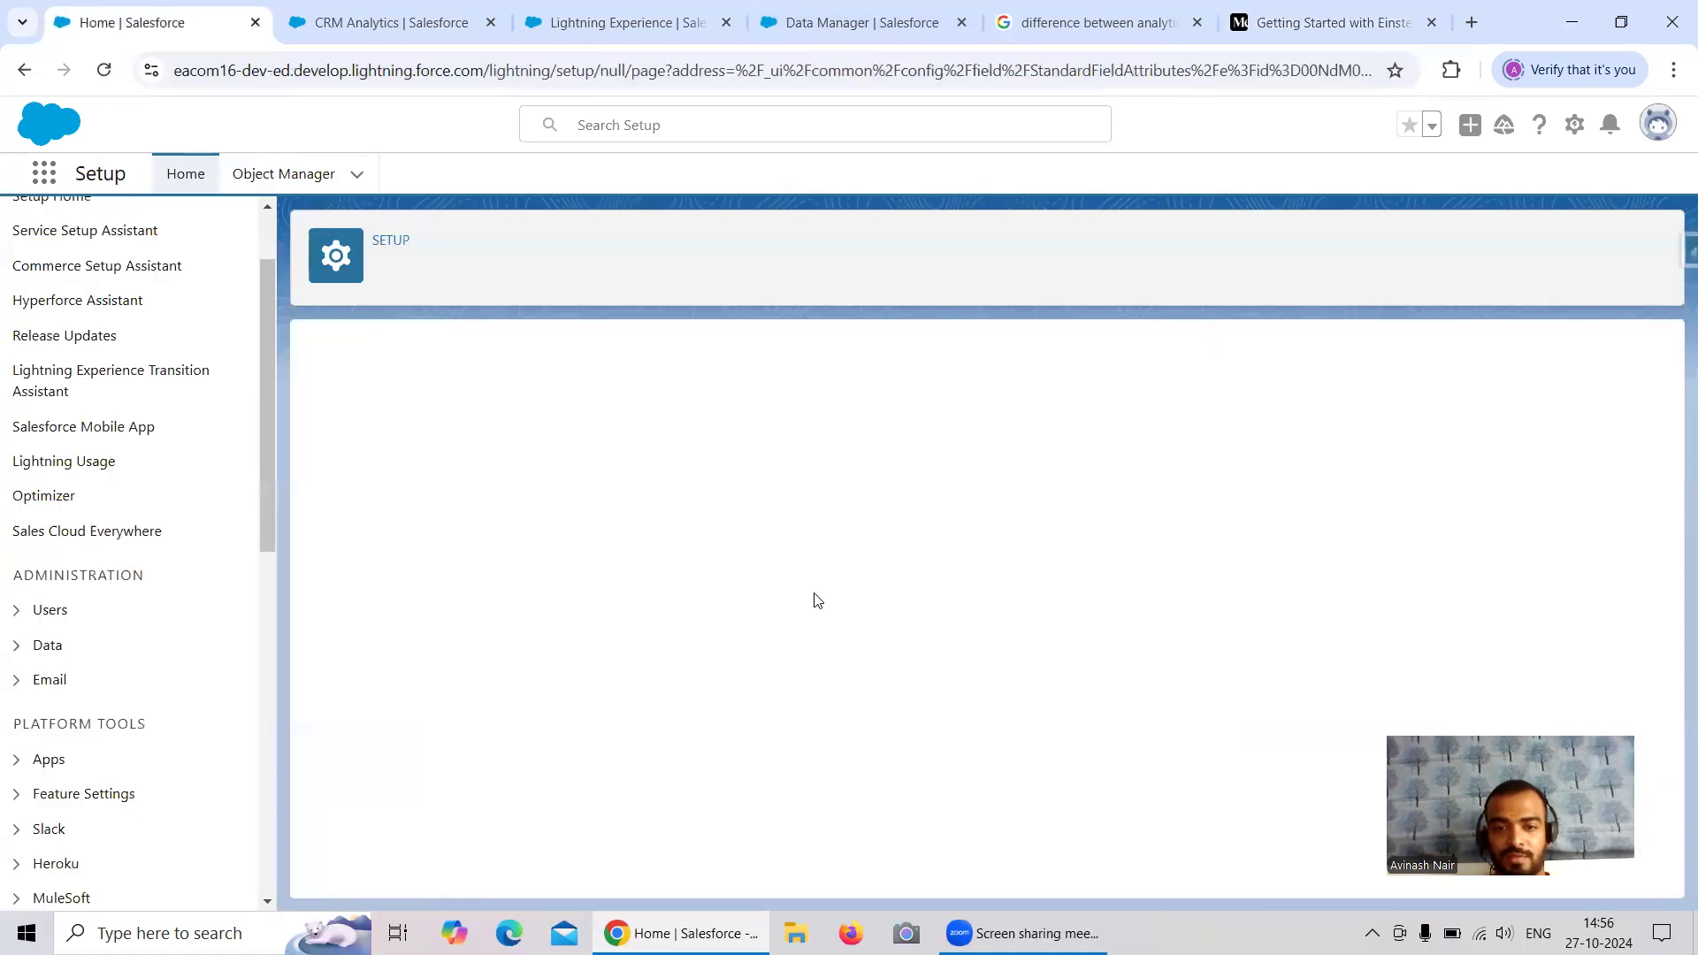
# Return to Data Manager, discard the open field selection, reload the page and reopen the Account object's field selection under SFDC_LOCAL
pyautogui.click(800, 36)
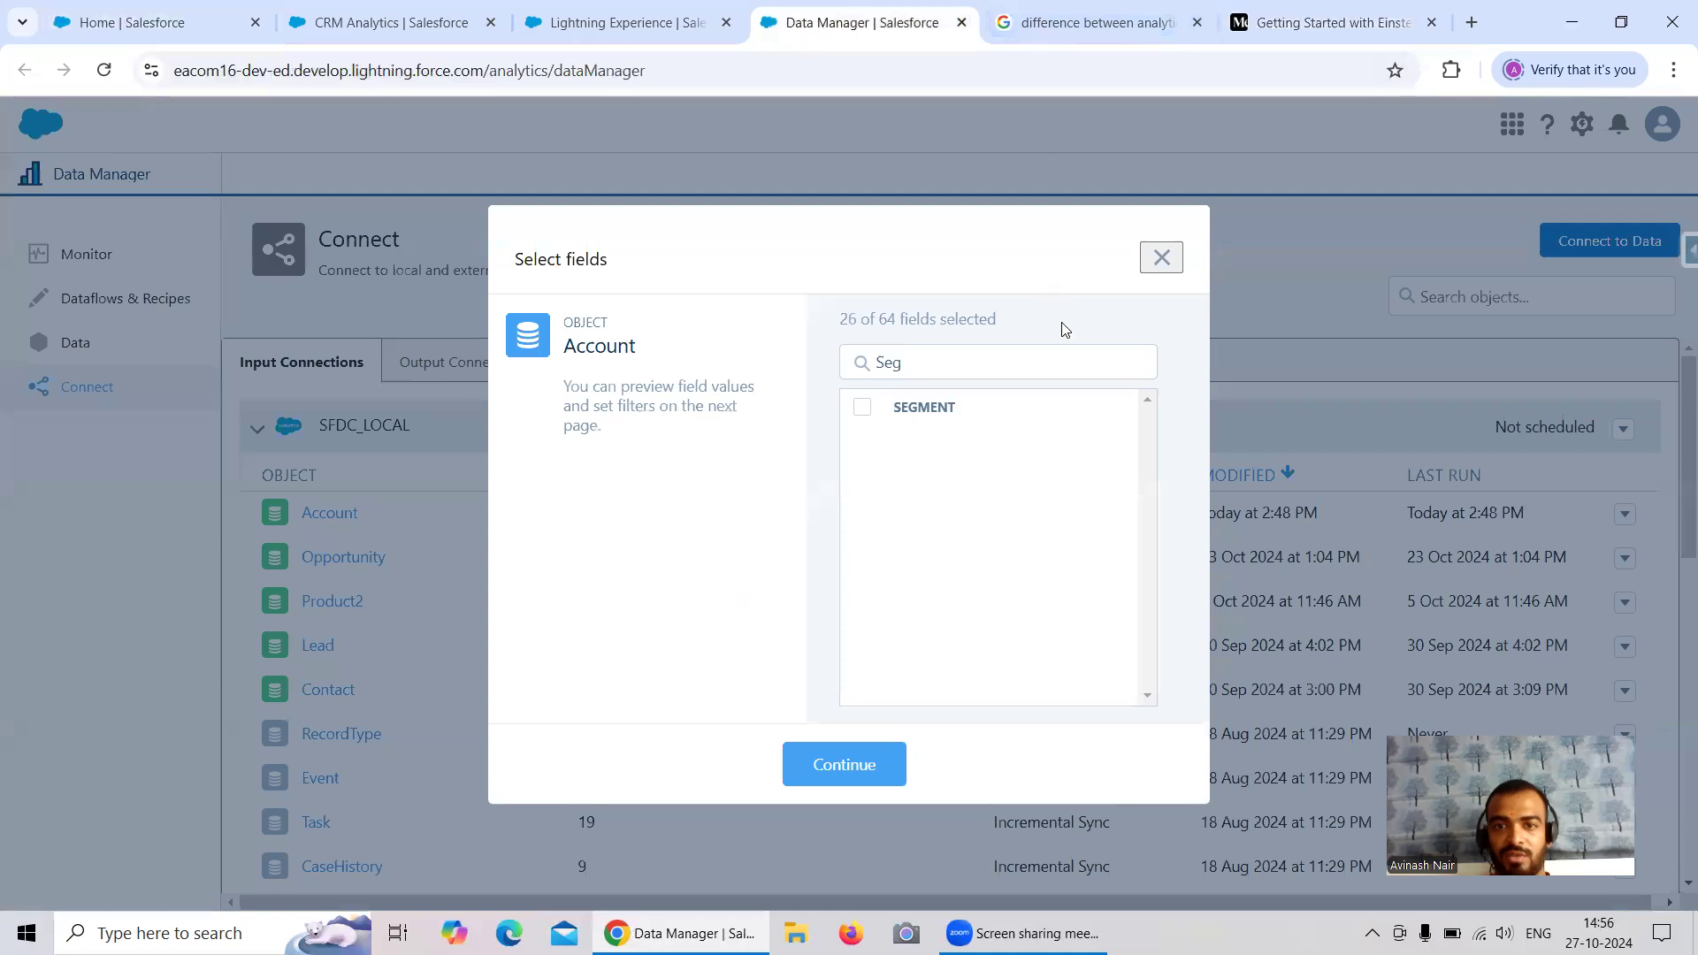
pyautogui.click(1162, 257)
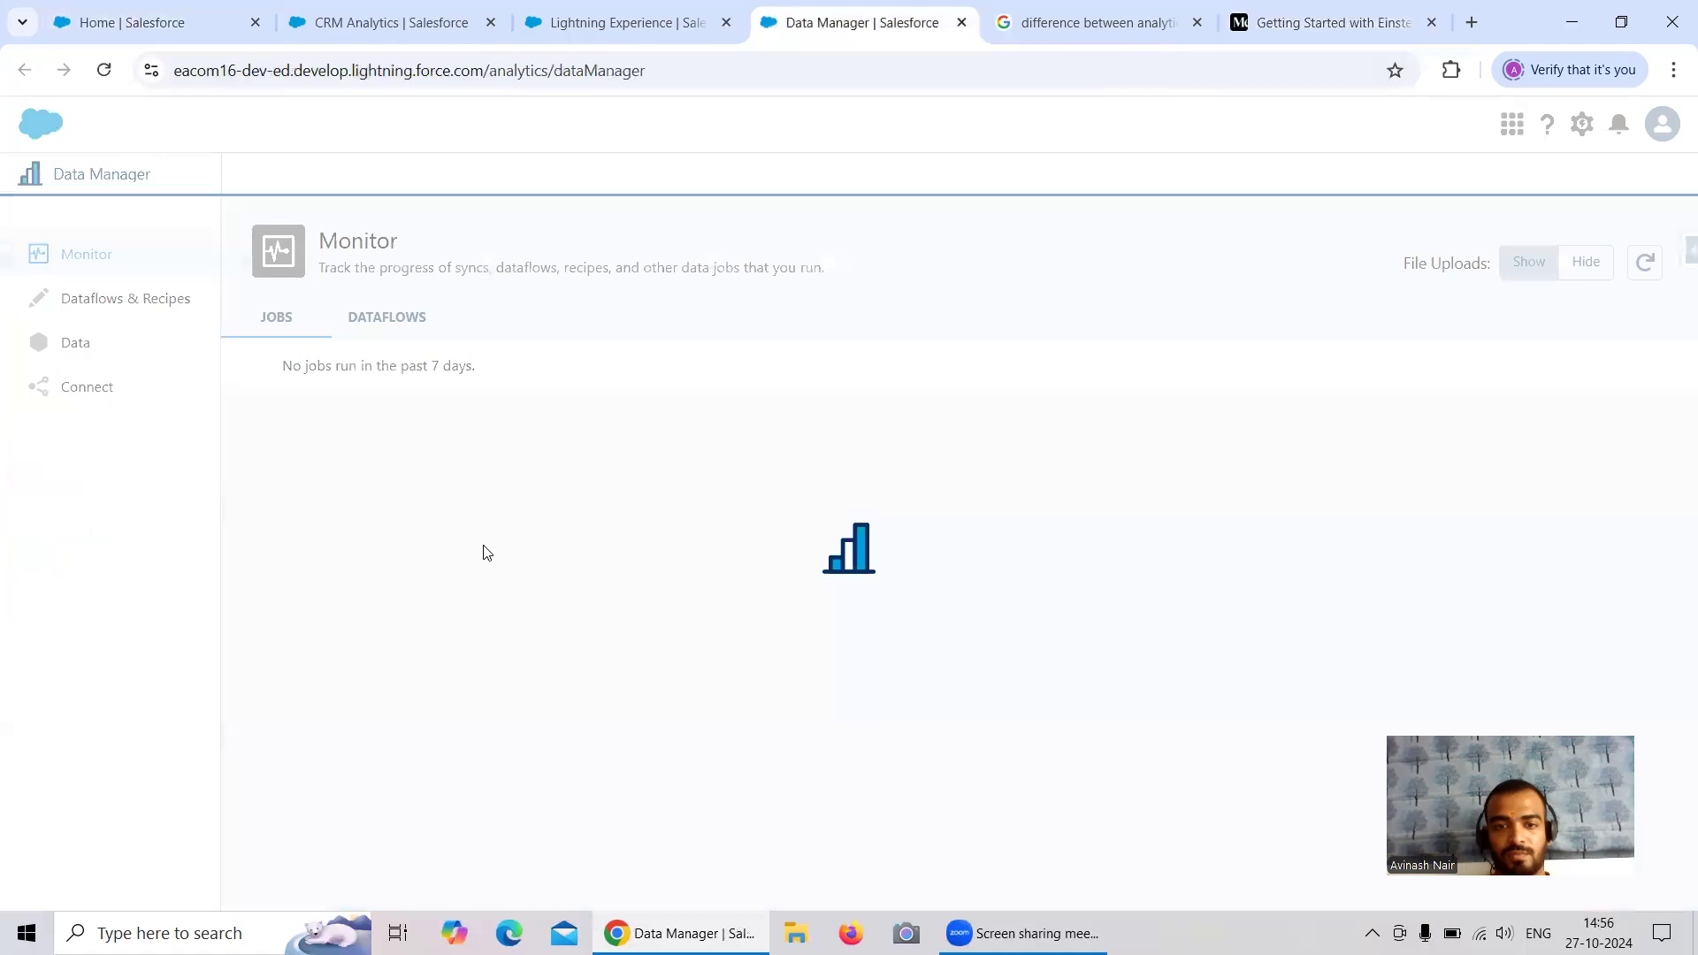
pyautogui.click(140, 378)
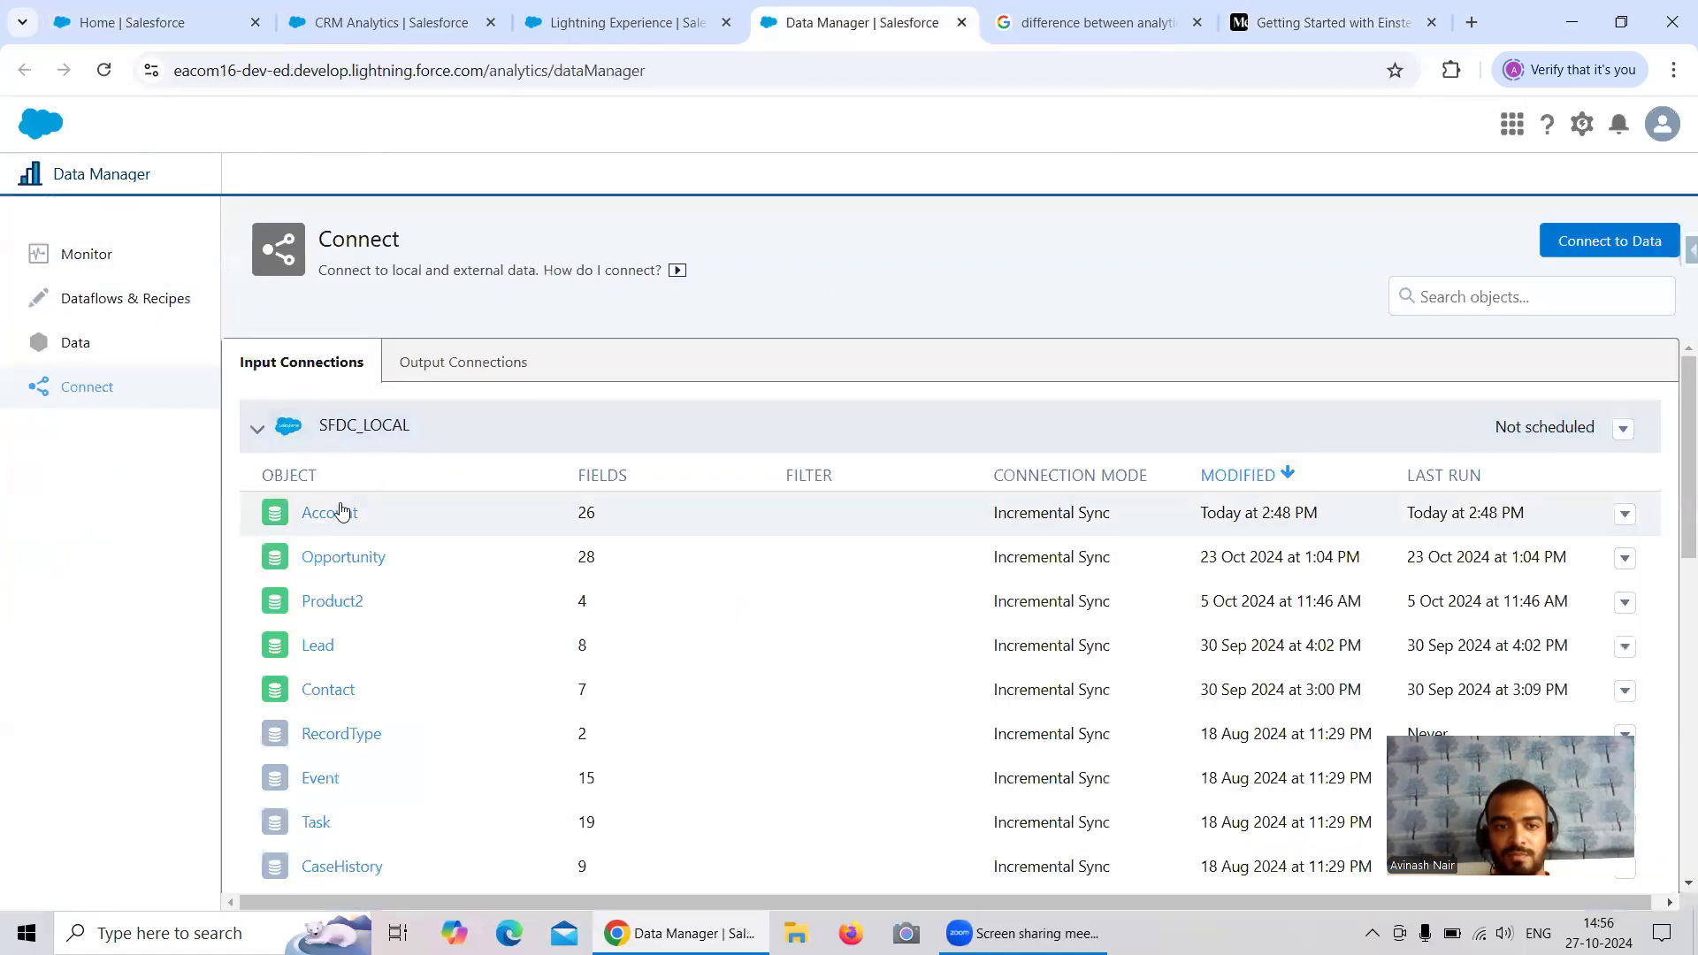
pyautogui.click(340, 513)
# Search the Account object's field list for "Se" to check whether the Segment field is available, dismissing the accidental Save As dialog
pyautogui.click(985, 365)
pyautogui.write('e')
pyautogui.hotkey('ctrl', 's')
pyautogui.write('S')
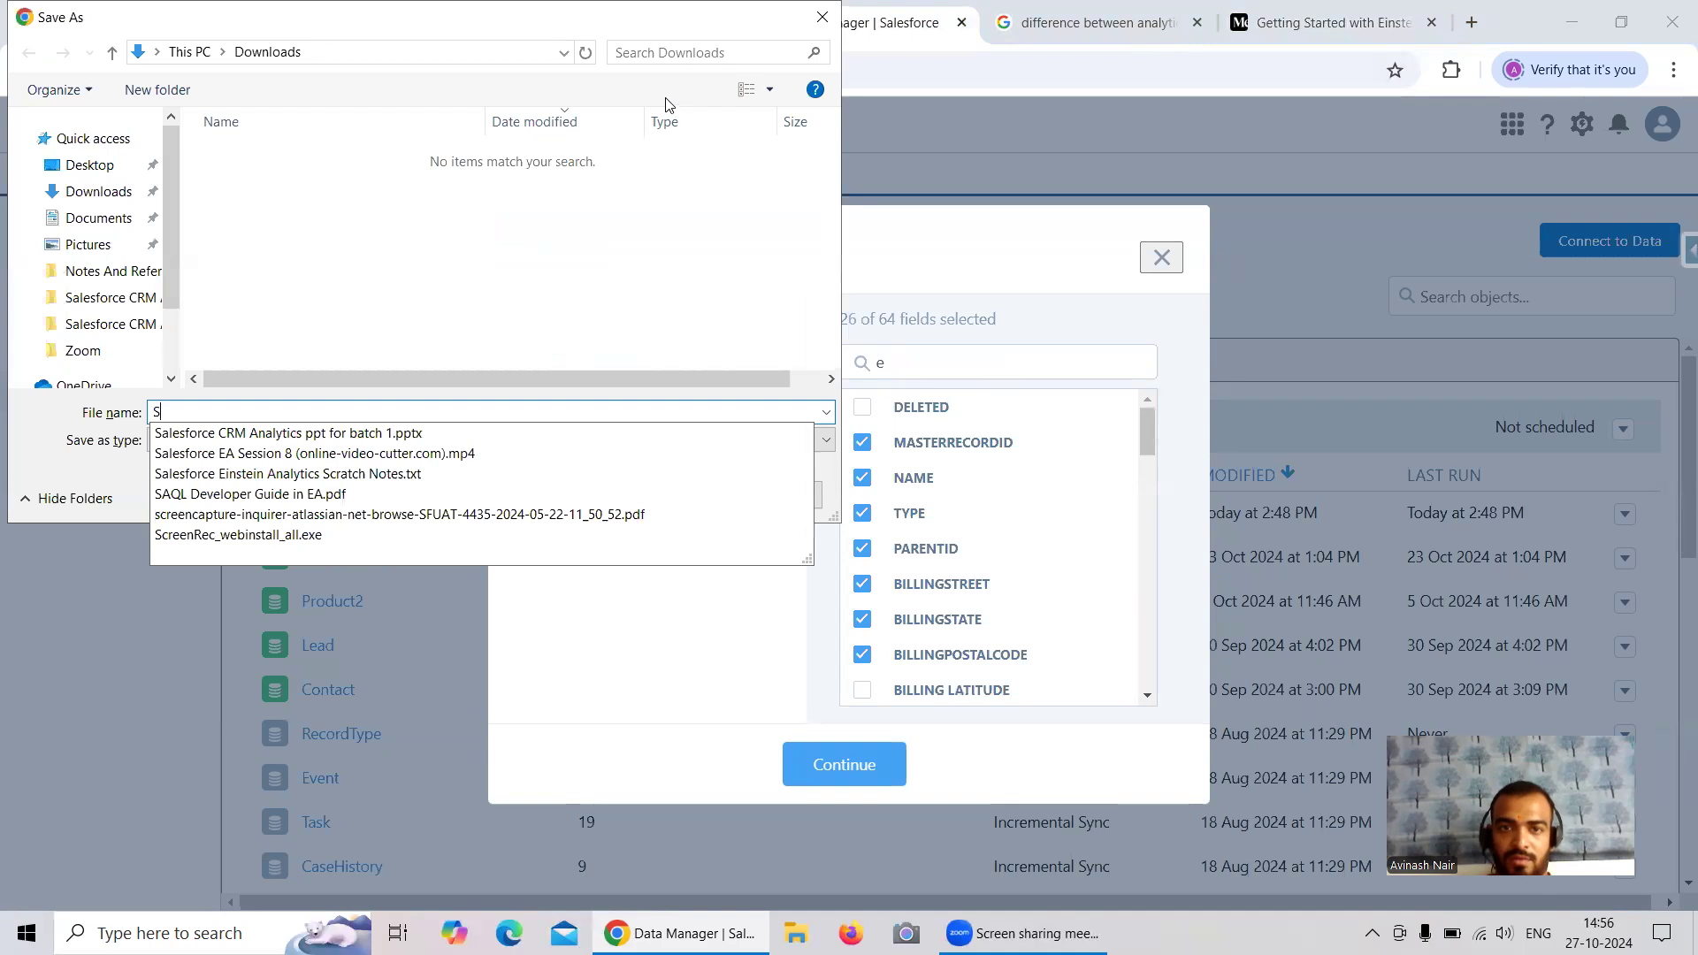
pyautogui.click(391, 12)
pyautogui.click(822, 17)
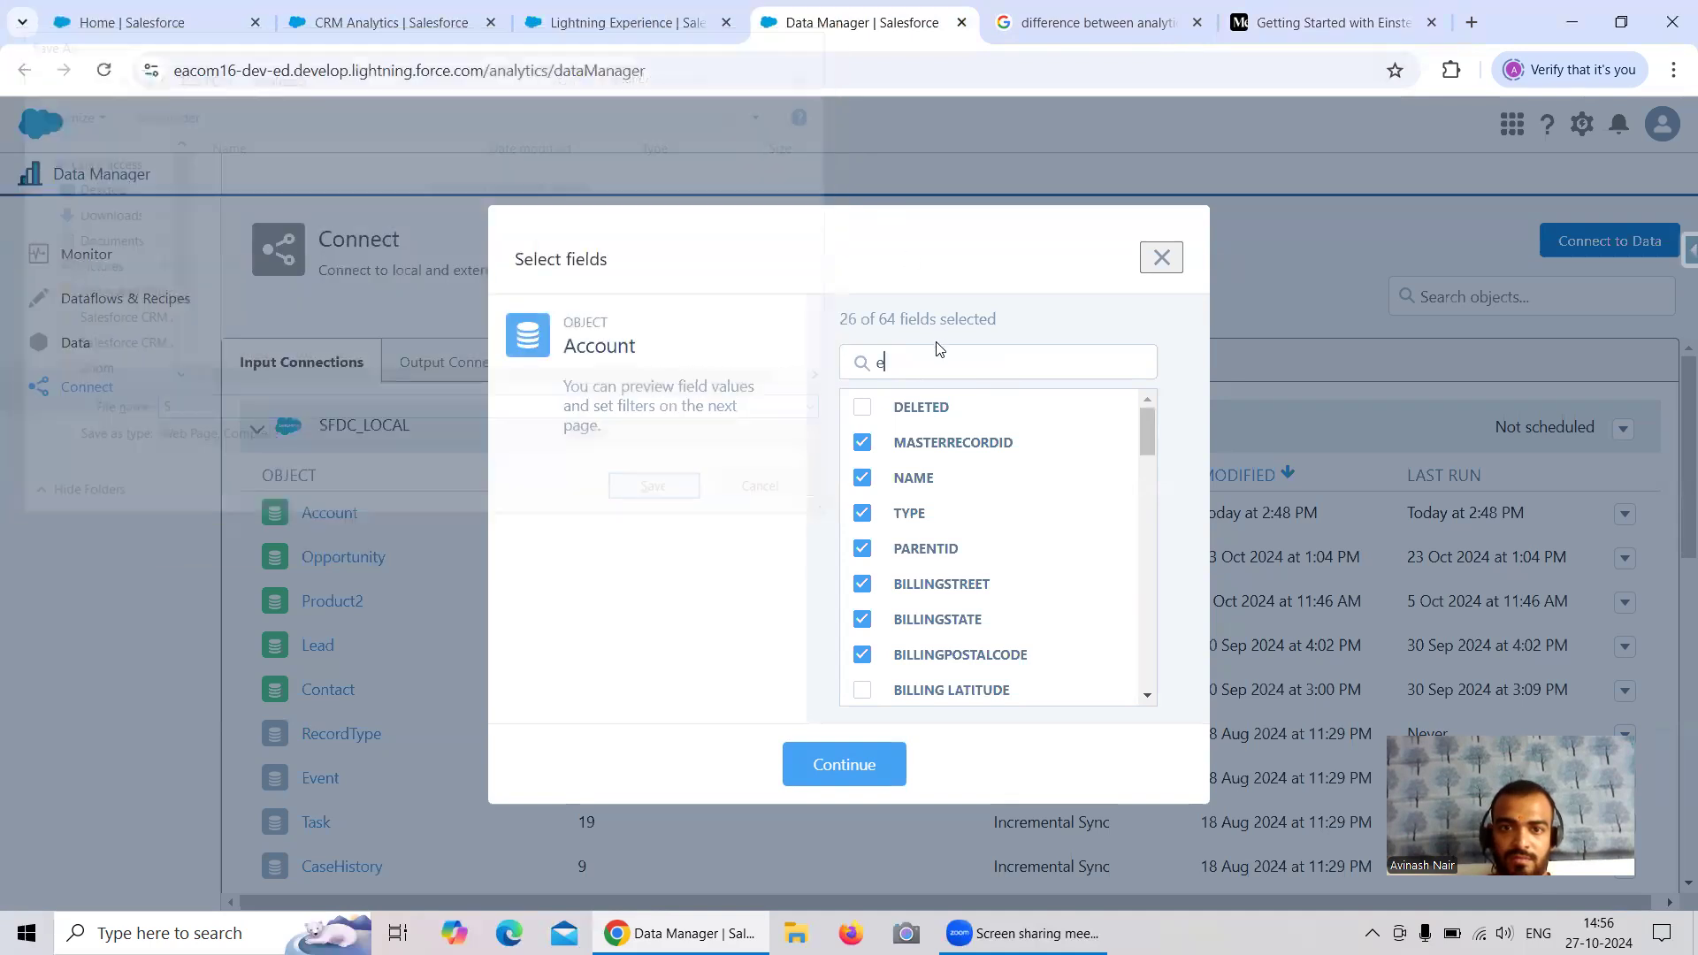
pyautogui.write('Se')
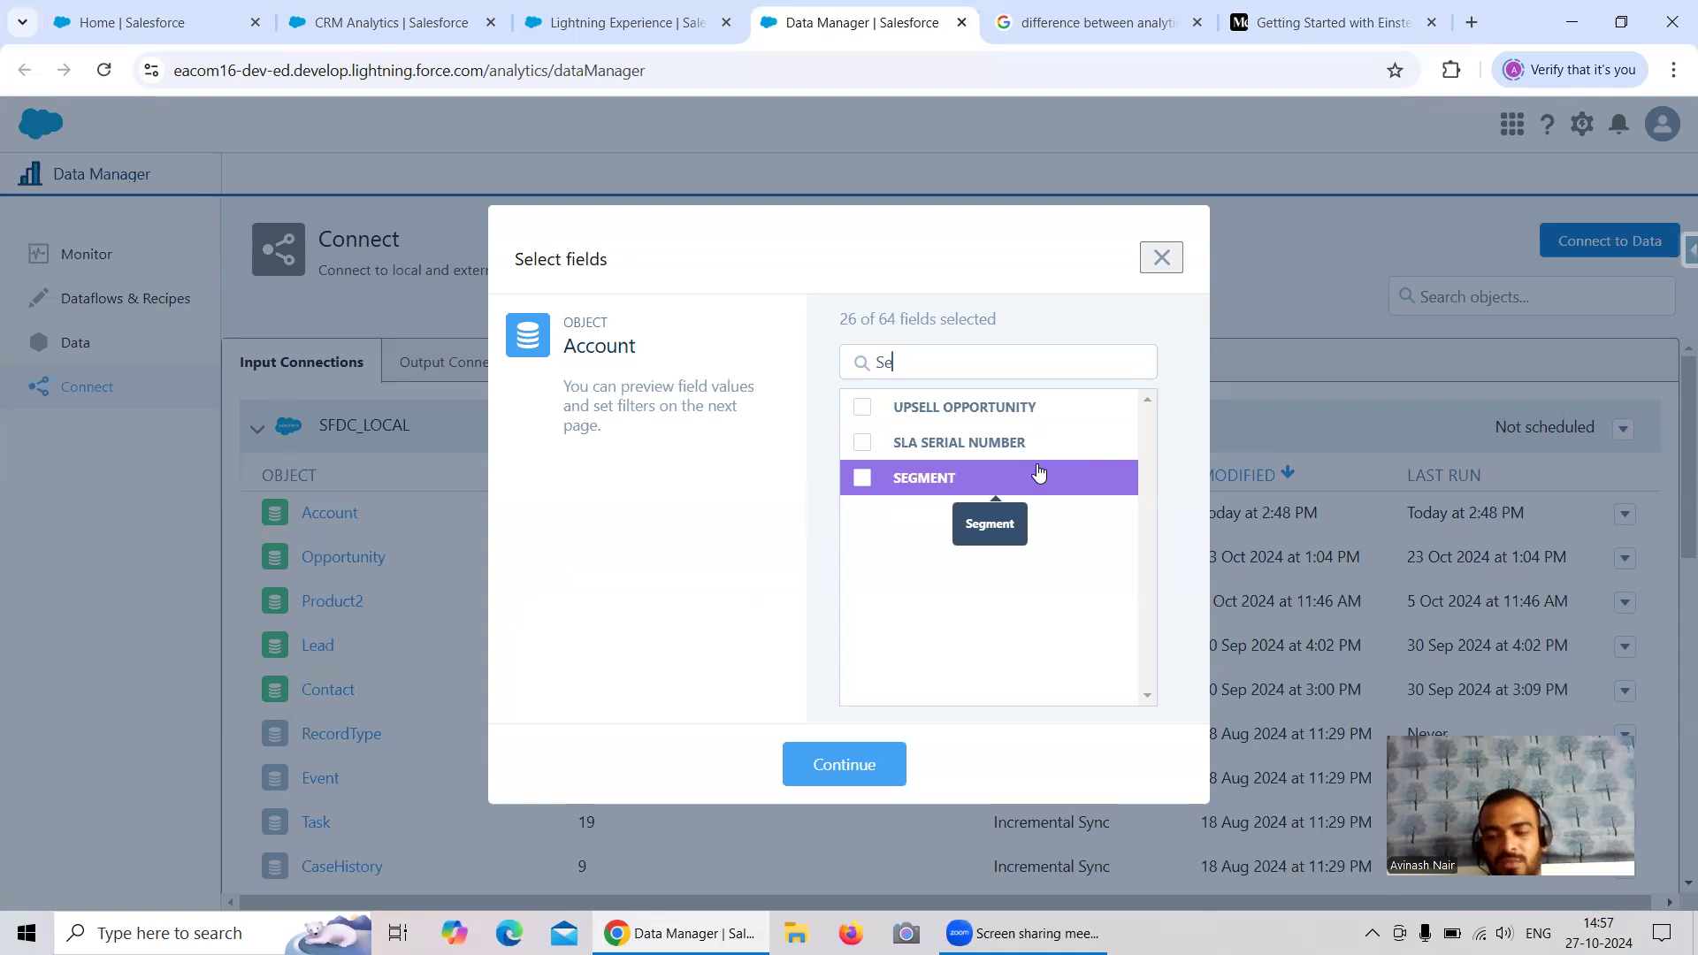
# Revisit the Medium article's passage on the Analytics Cloud Security User and row visibility, and return to the Salesforce Setup page
pyautogui.click(1335, 22)
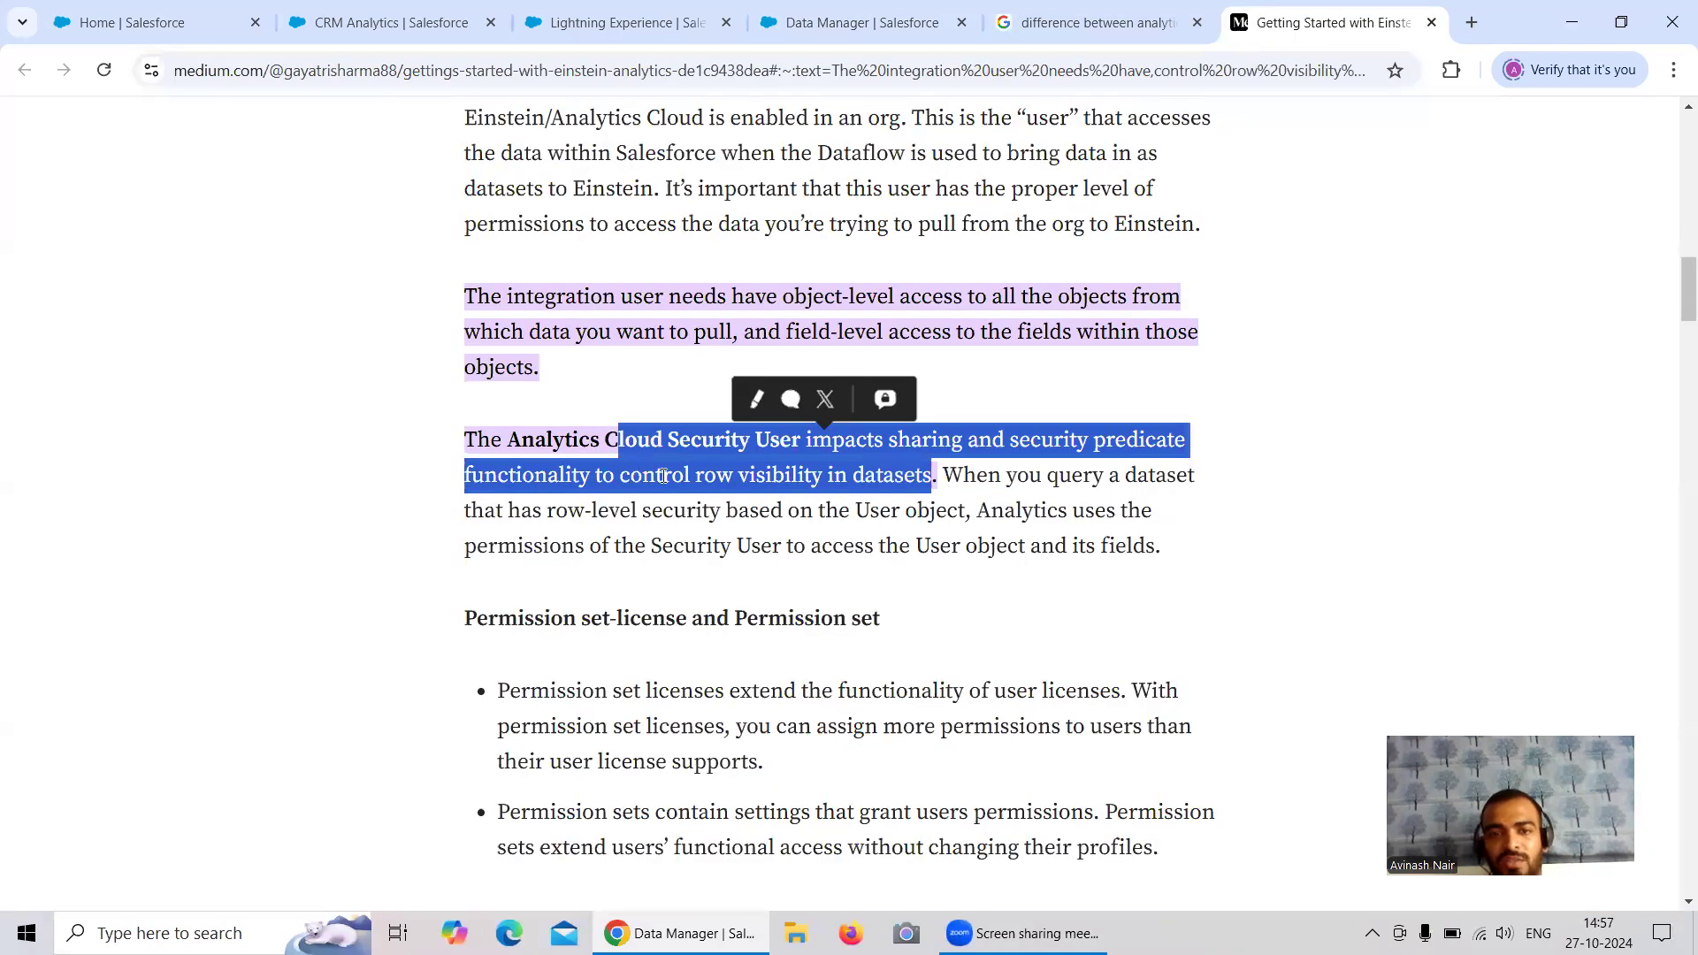
pyautogui.click(156, 31)
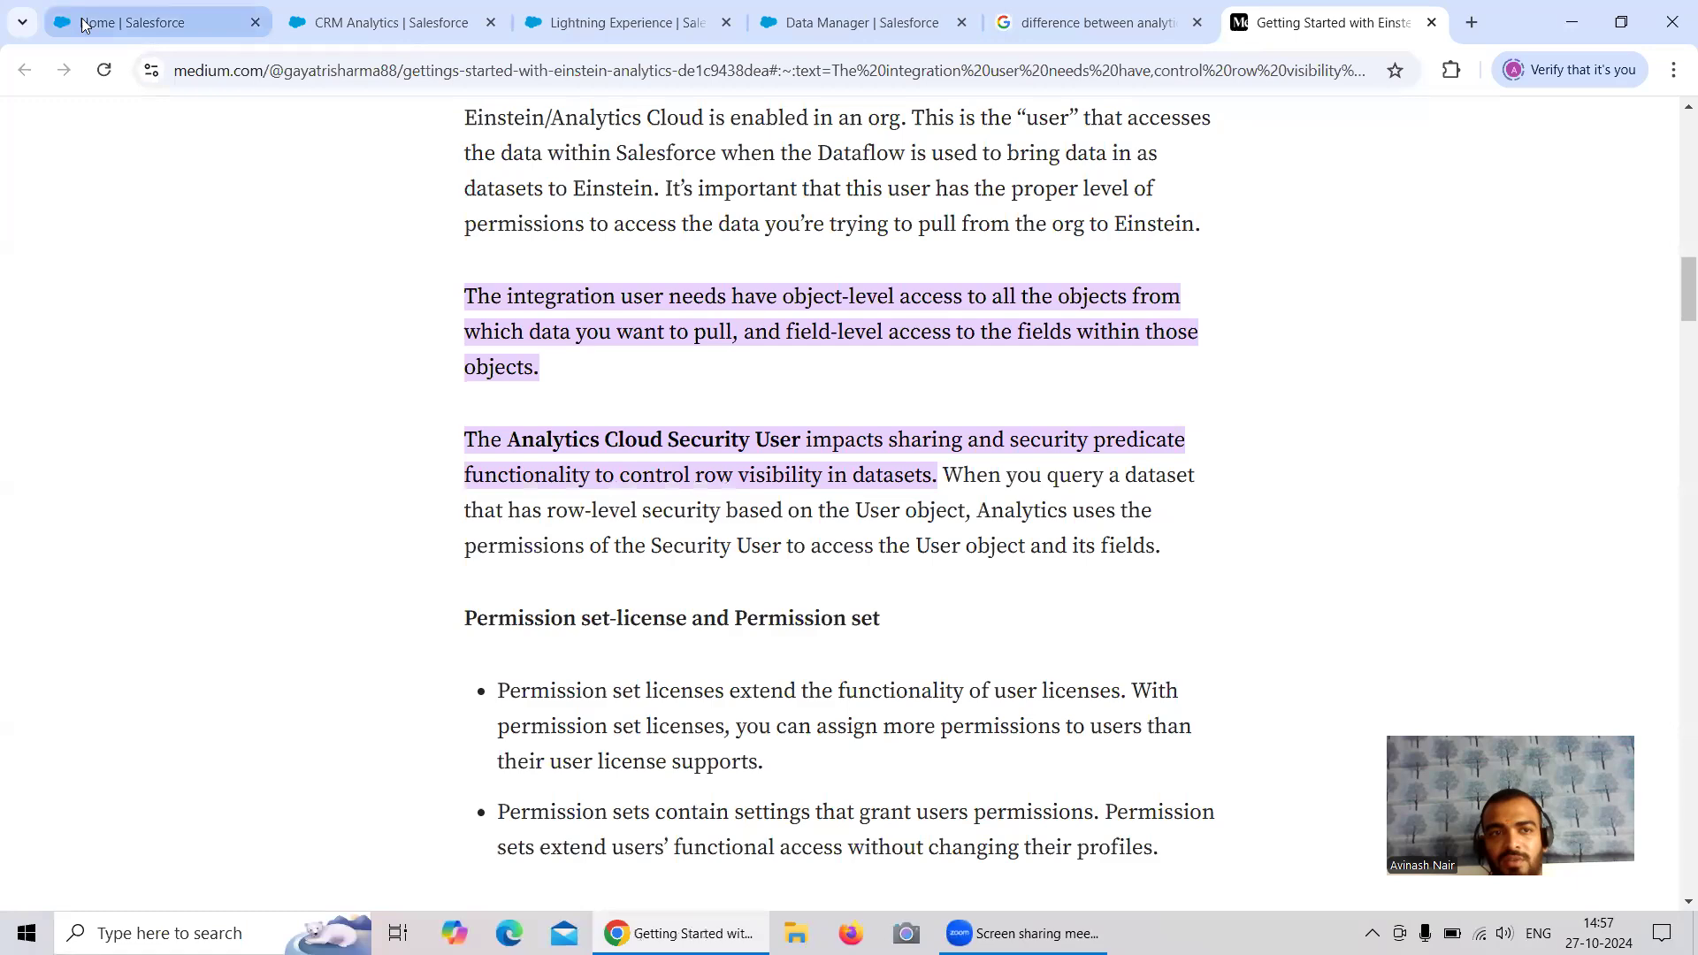